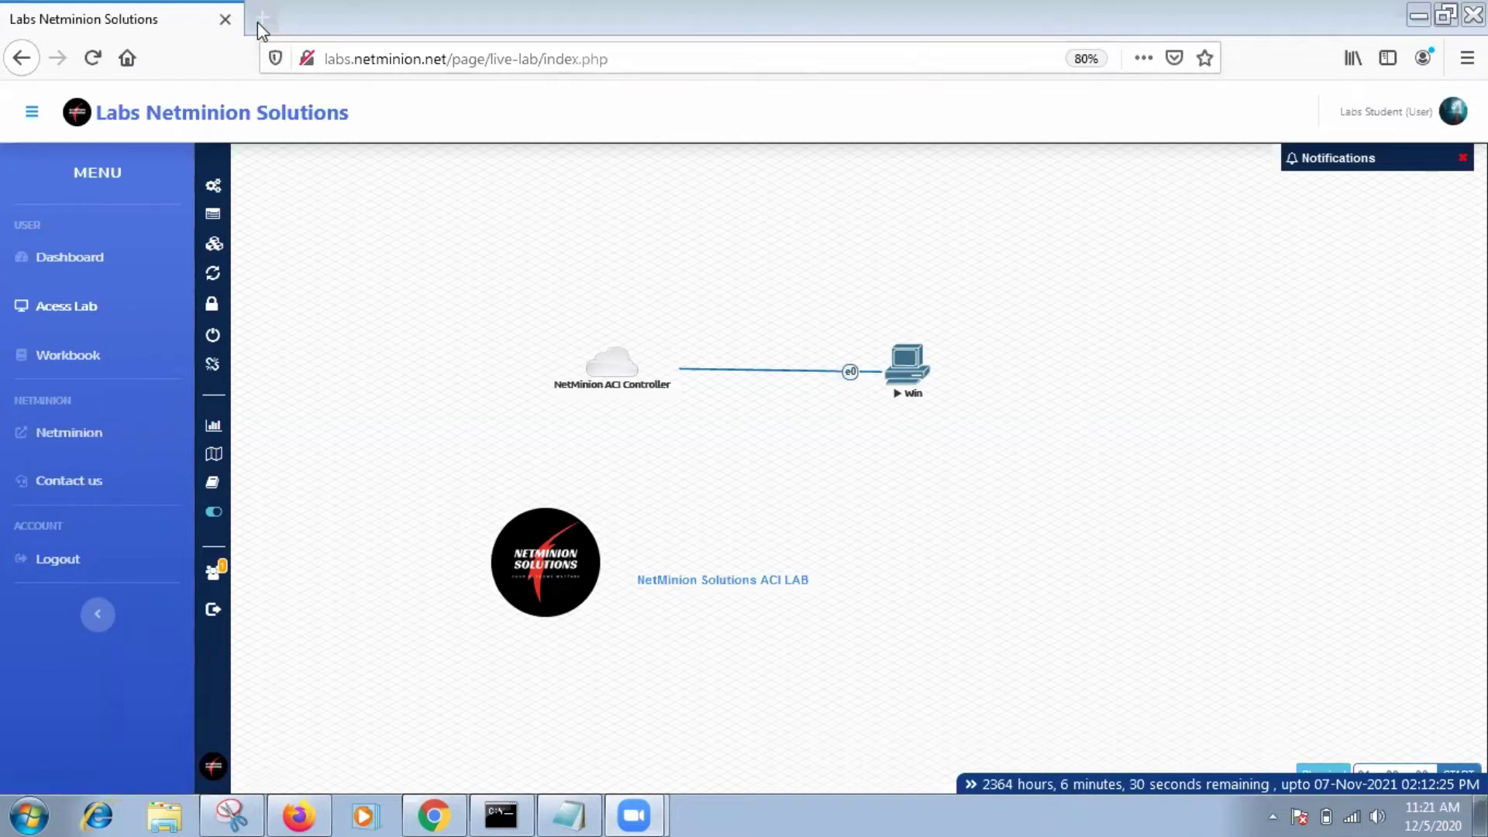
Load the Zoom meeting link in a new tab, cancel the zoommtg prompt, and return to the Labs tab.
left_click(258, 22)
right_click(268, 19)
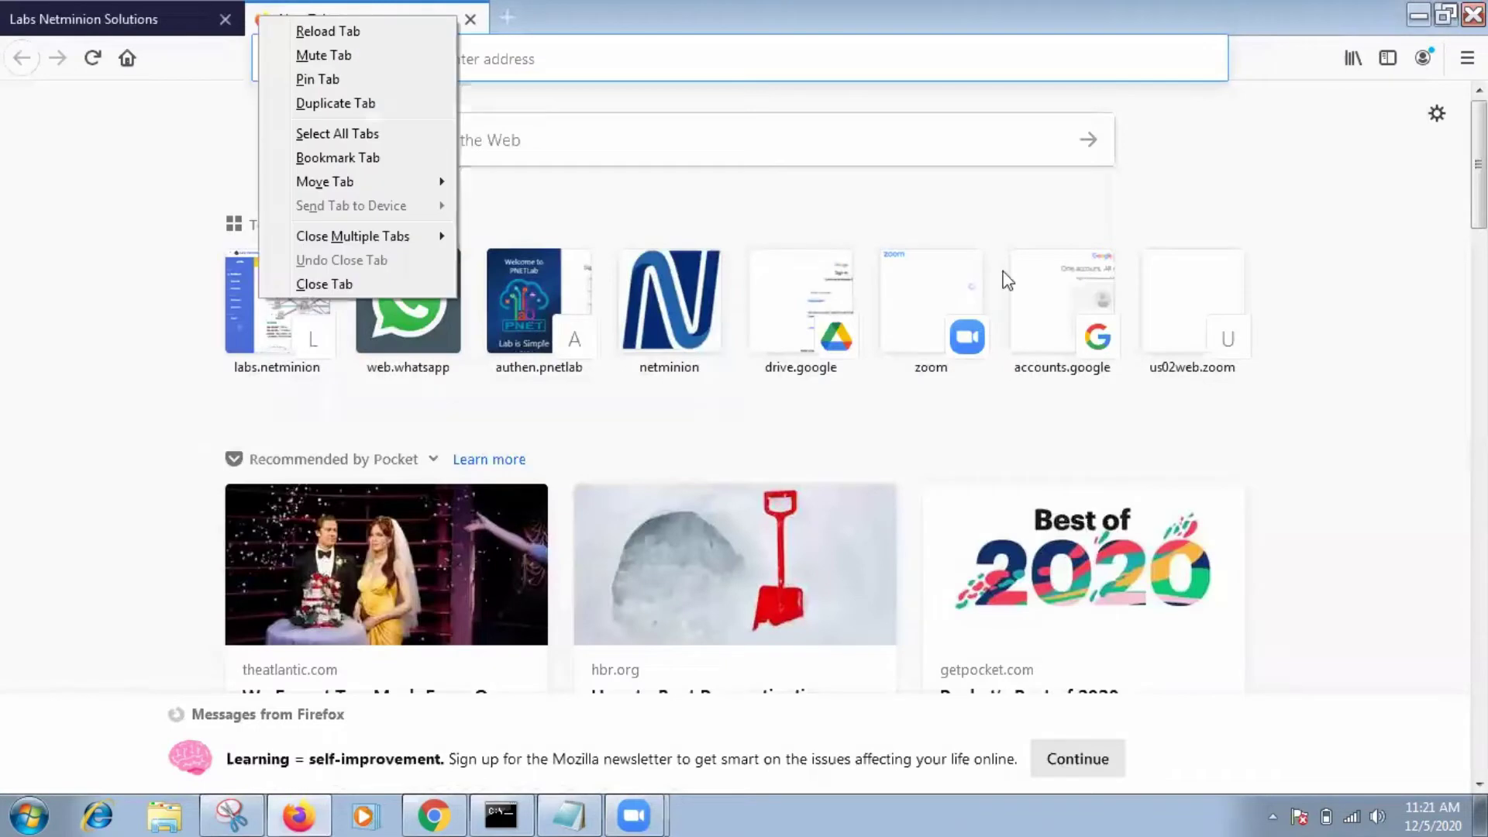
key("Escape")
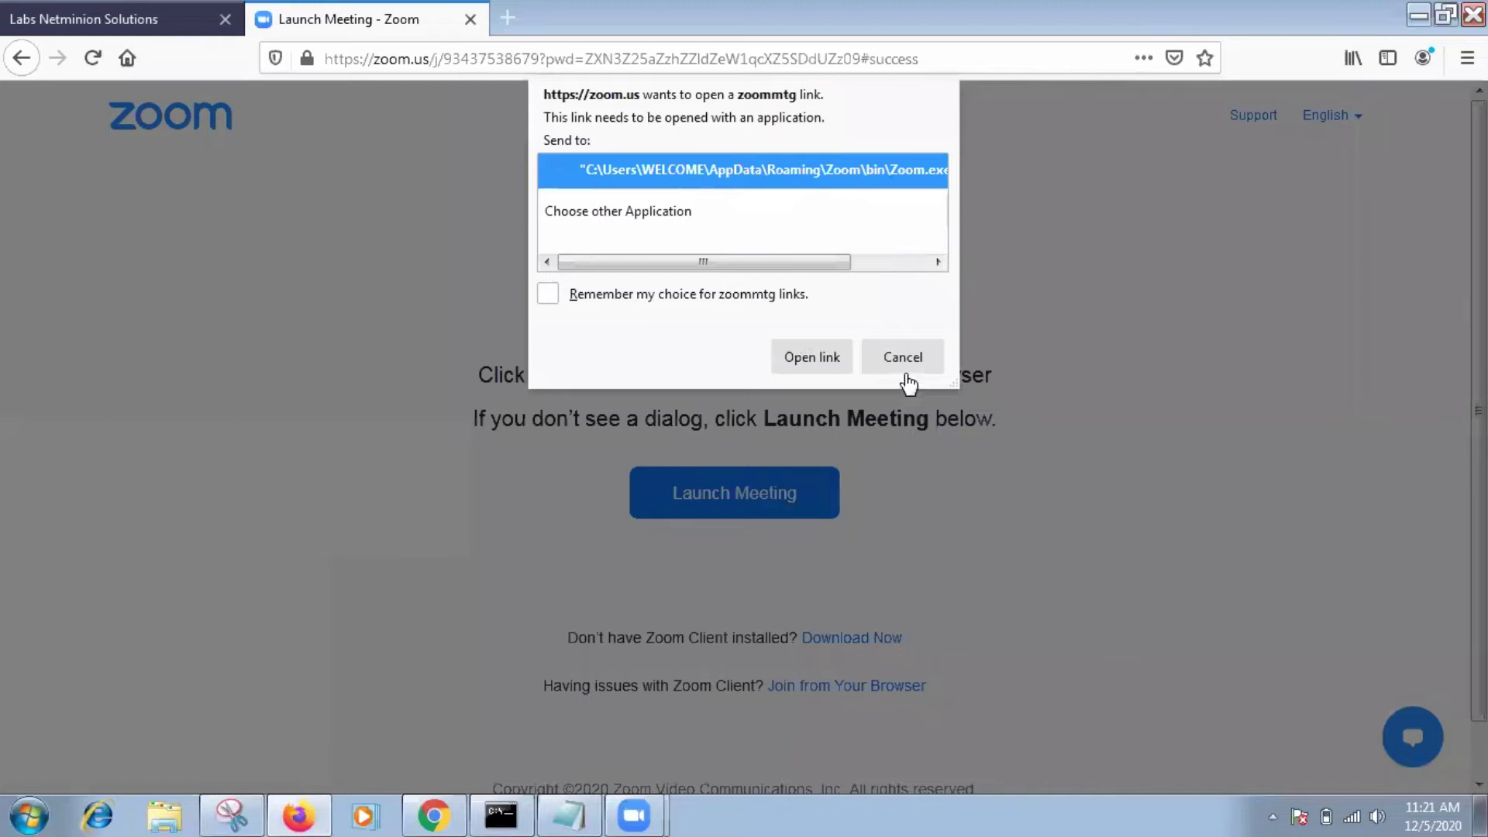
left_click(903, 357)
key("ctrl+shift+Tab")
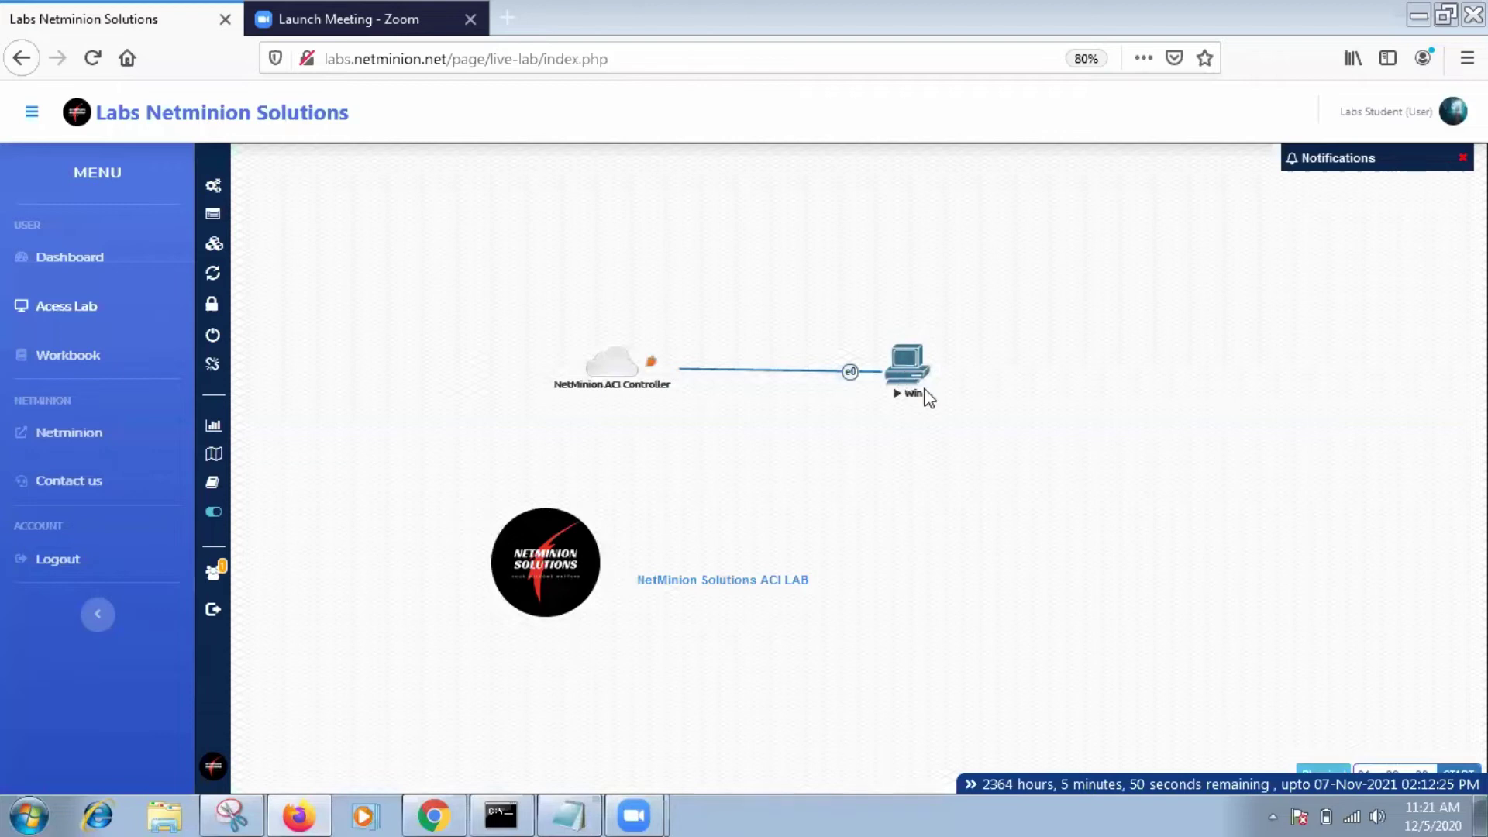
Open the Win node's Win (1) remote console from the lab topology.
left_click(904, 368)
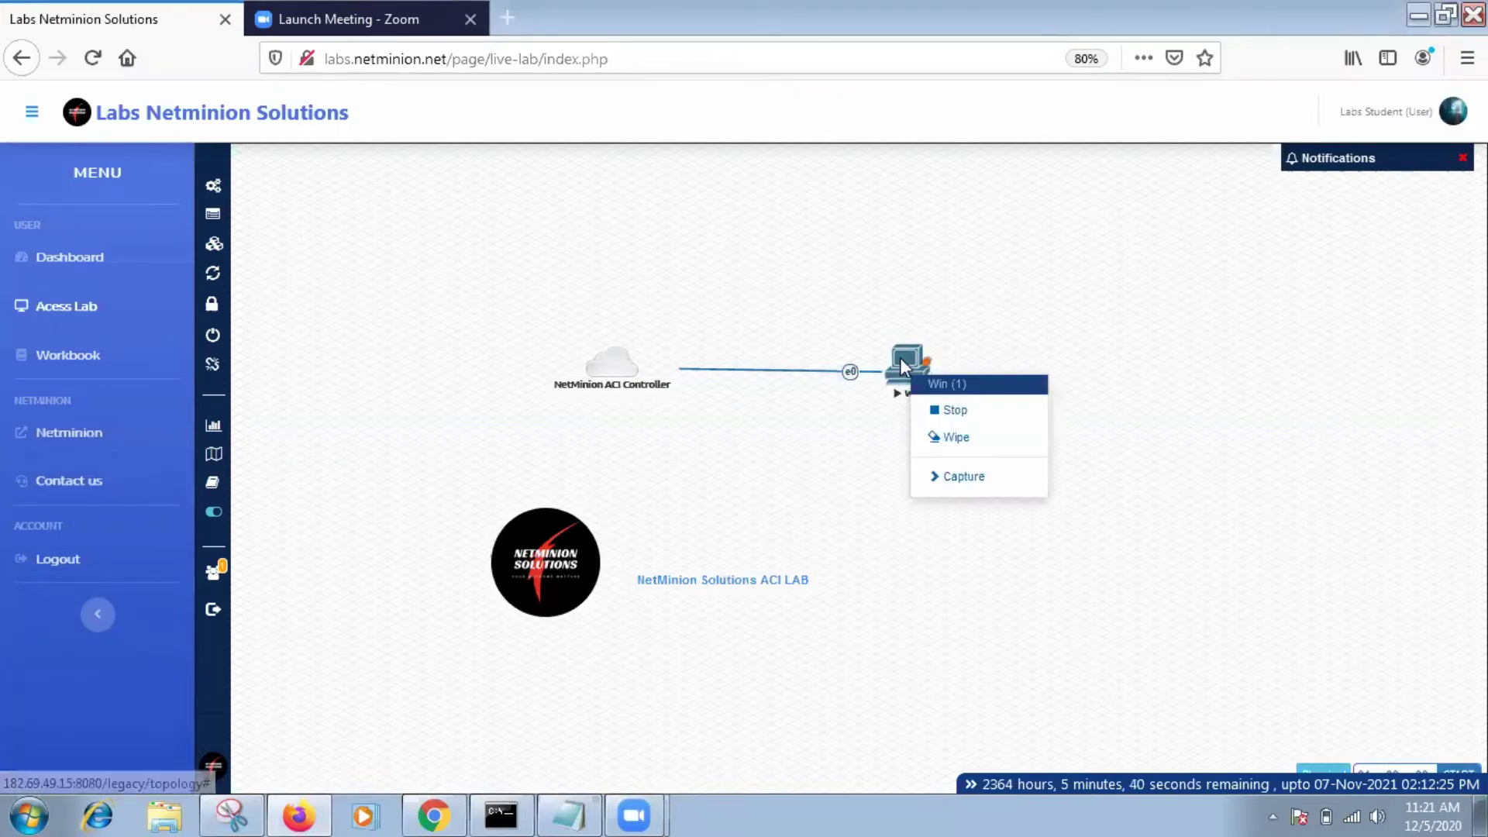
left_click(904, 367)
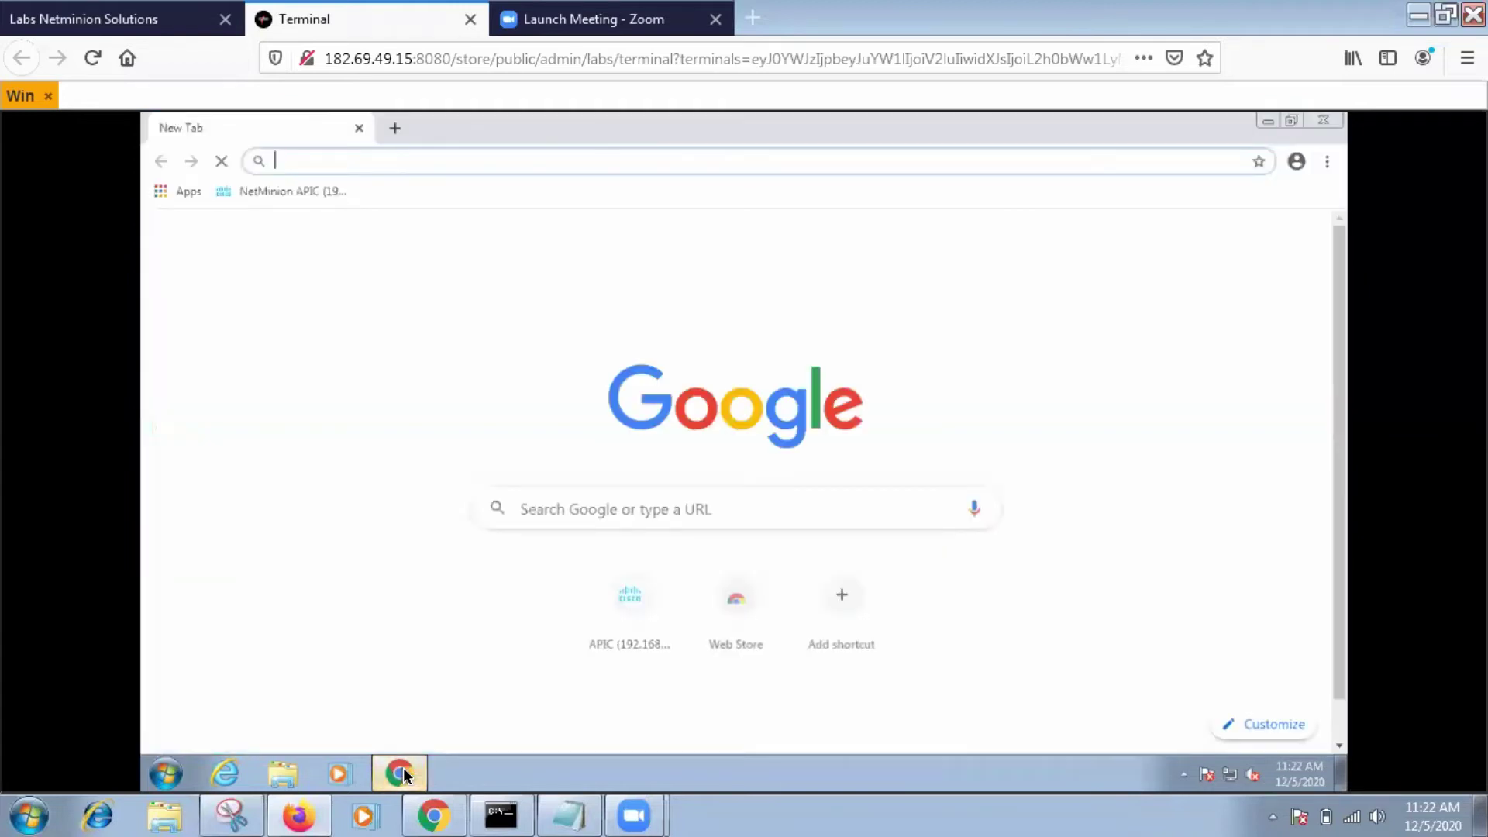
Open the APIC shortcut and proceed past the certificate warning to 192.168.1.151.
left_click(632, 598)
left_click(506, 629)
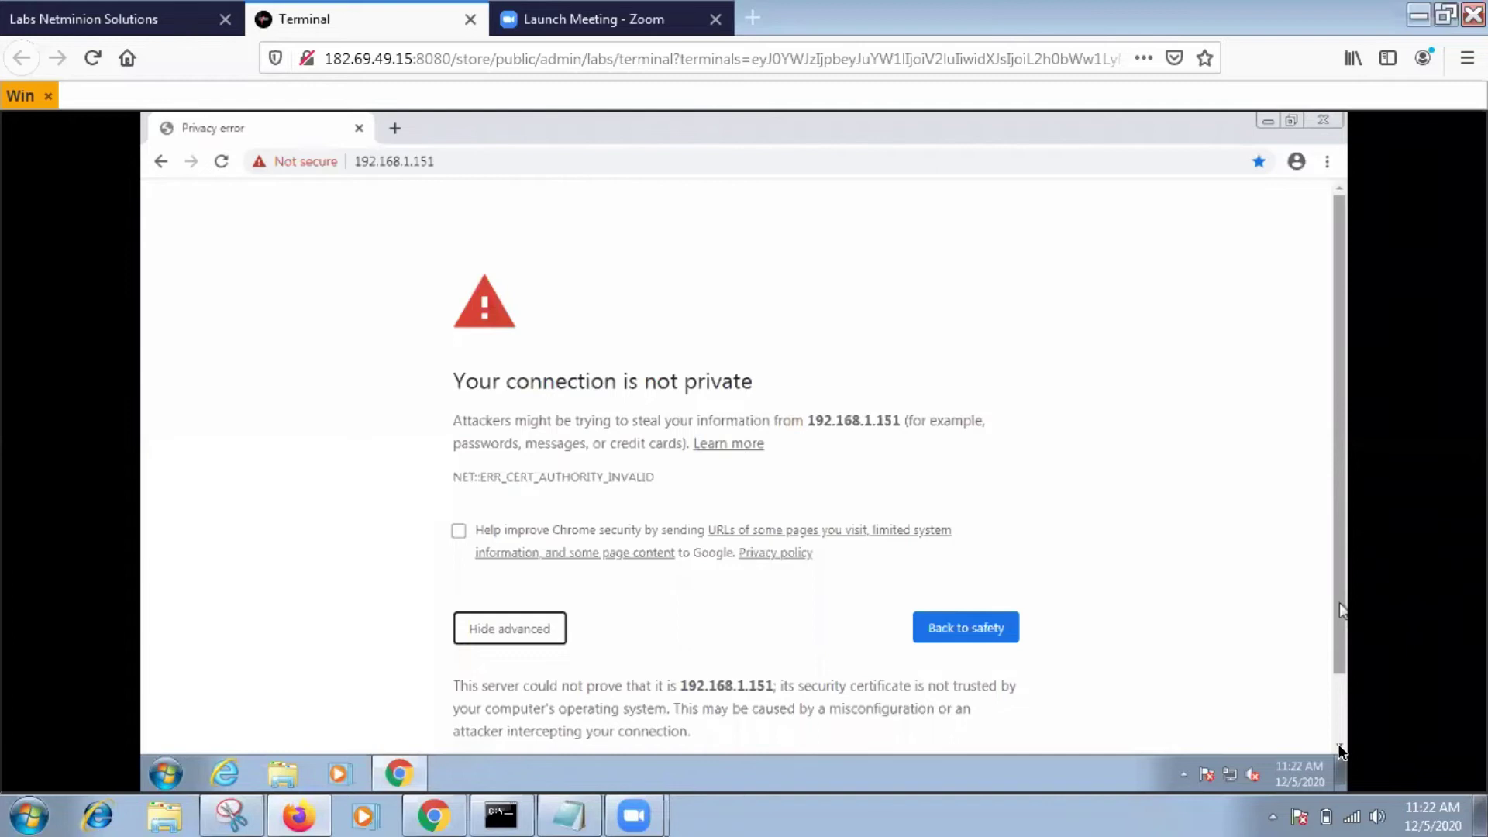
scroll(1340, 609, "down", 1)
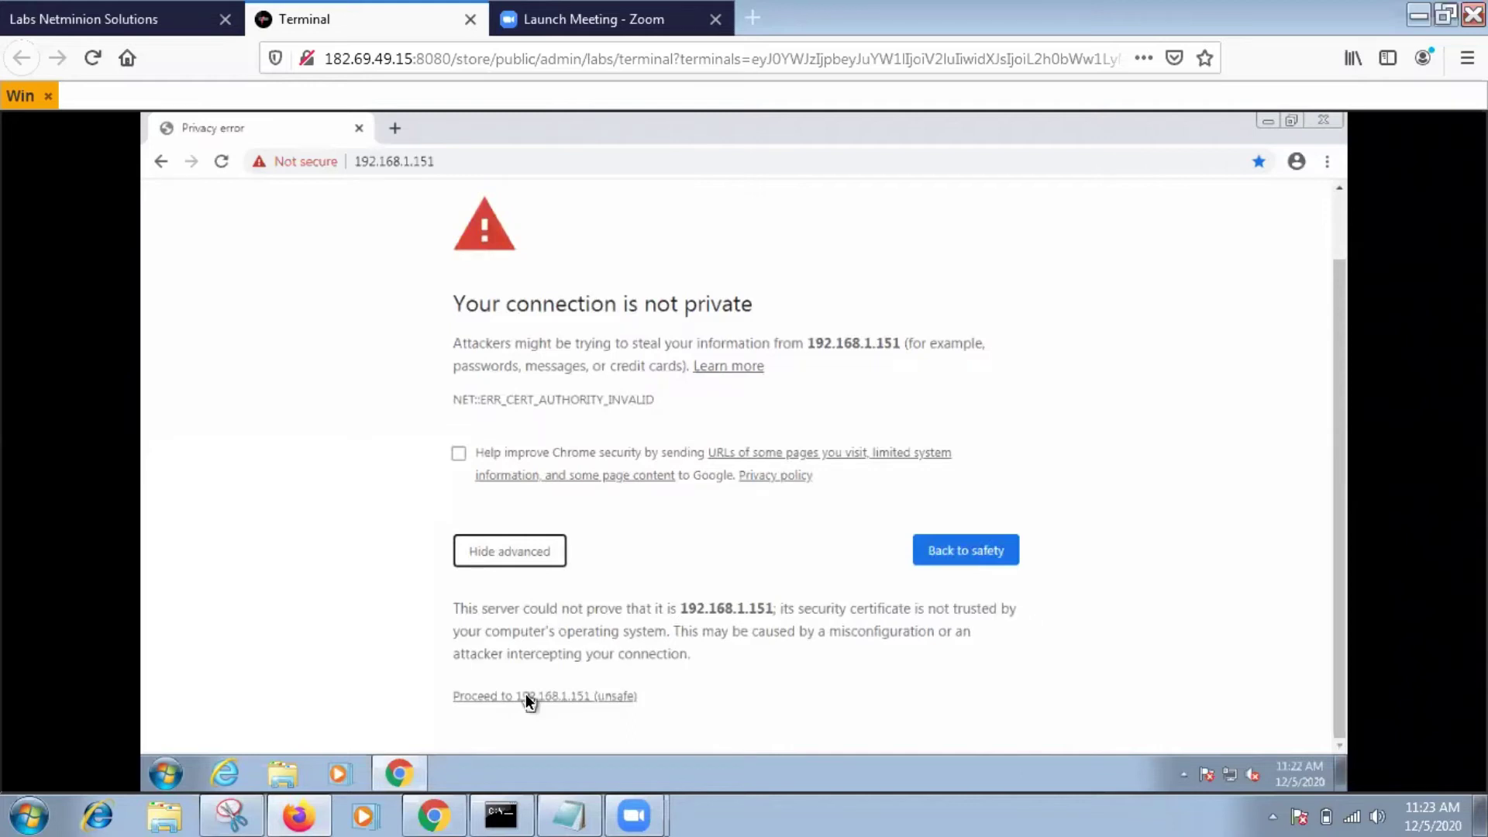
left_click(526, 694)
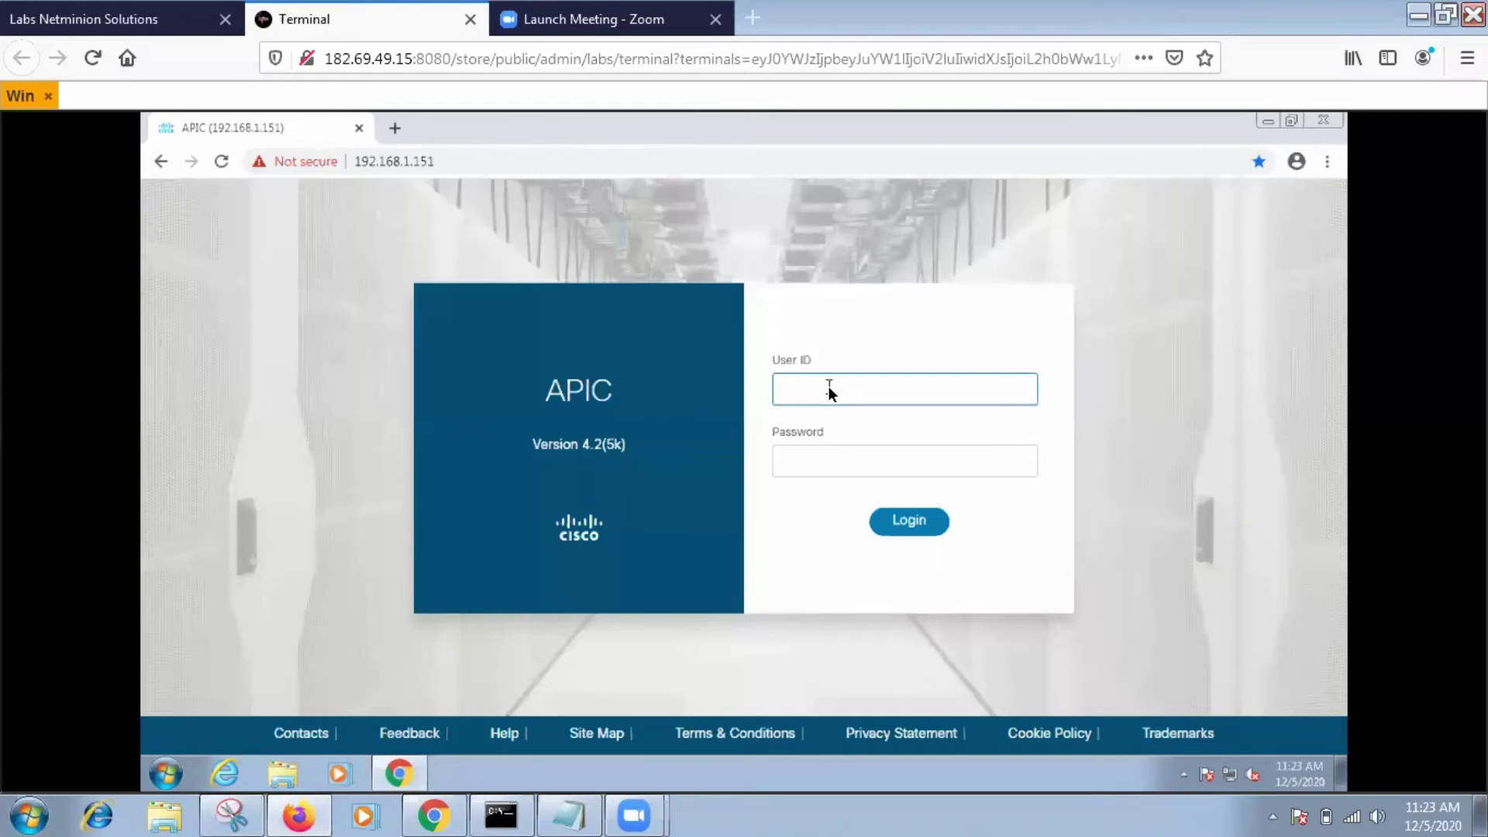
Log into APIC as admin with the account password, retrying after the login error.
type("admin")
left_click(806, 462)
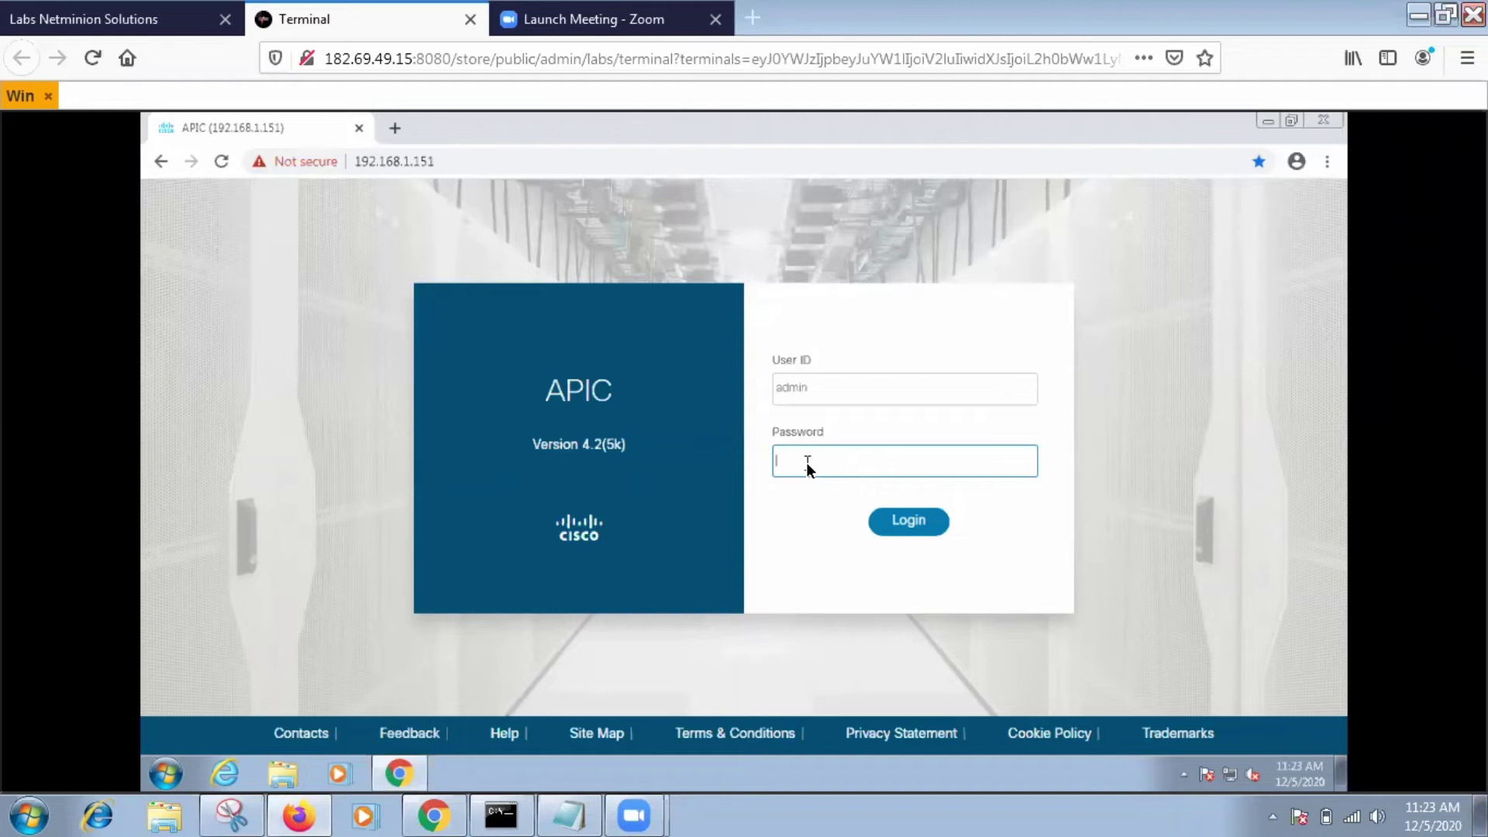
key("ctrl+v")
left_click(912, 524)
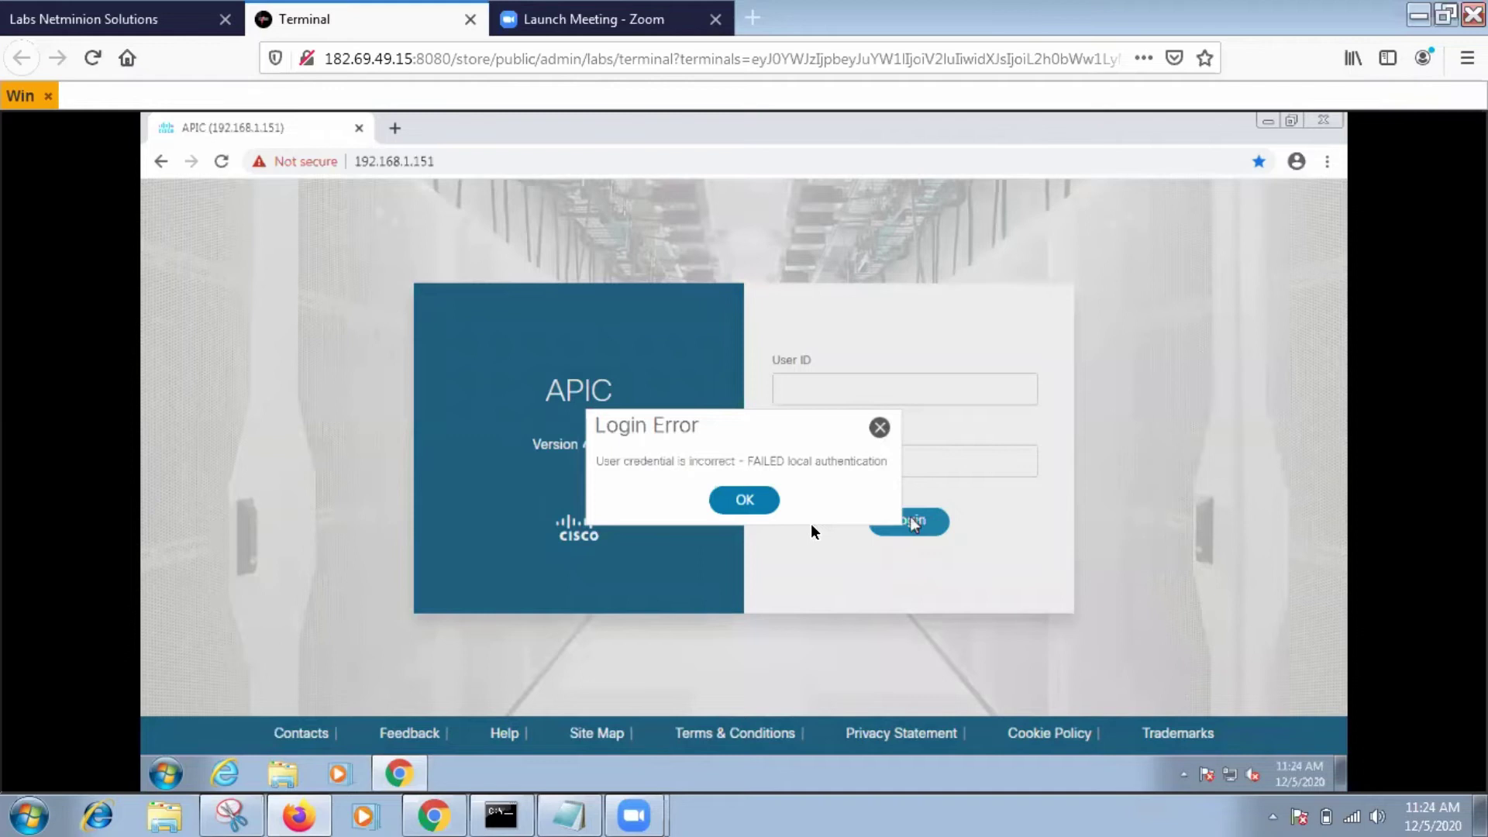
left_click(744, 500)
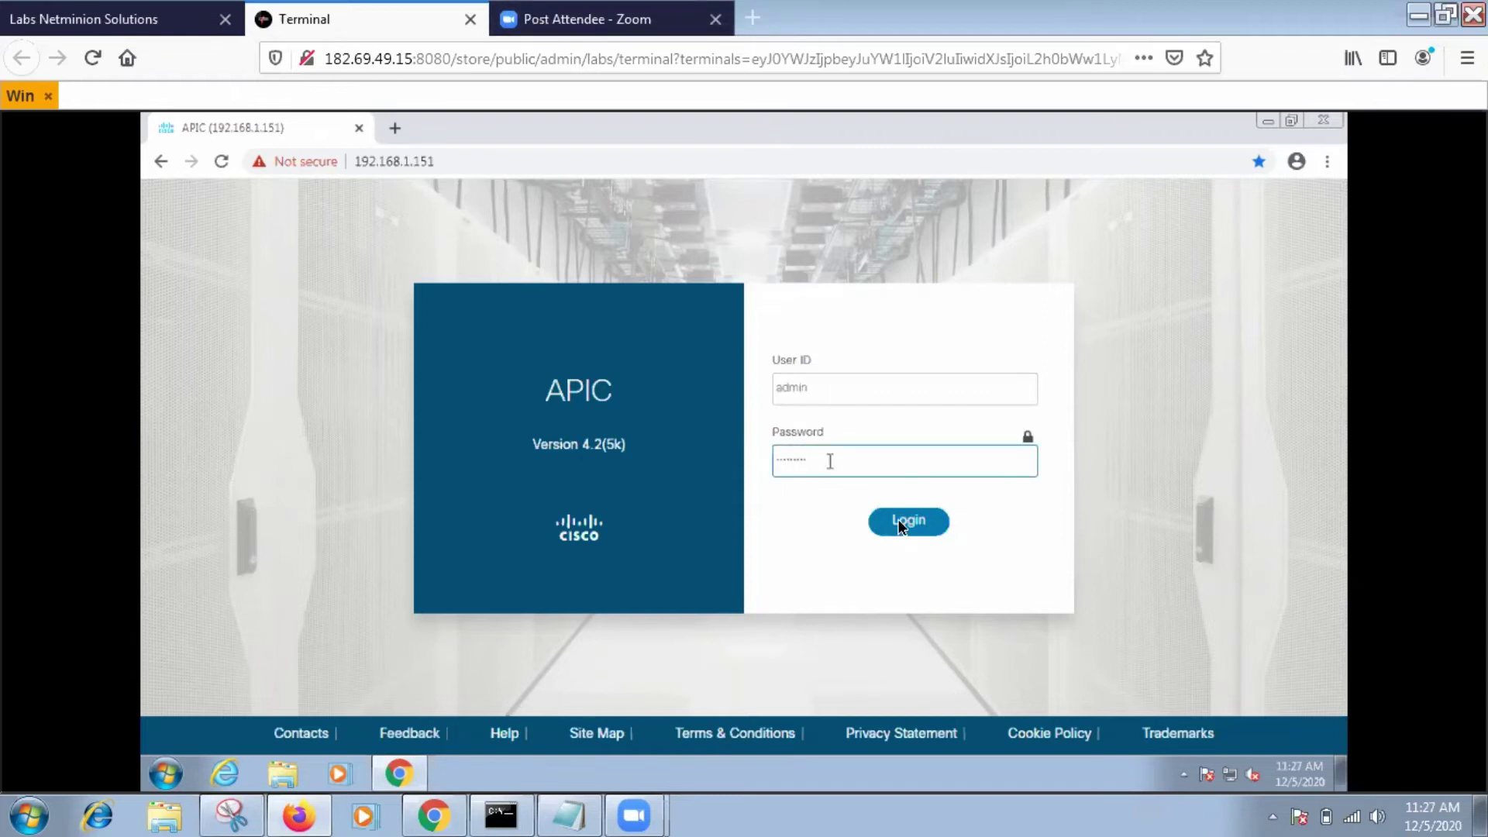
left_click(901, 525)
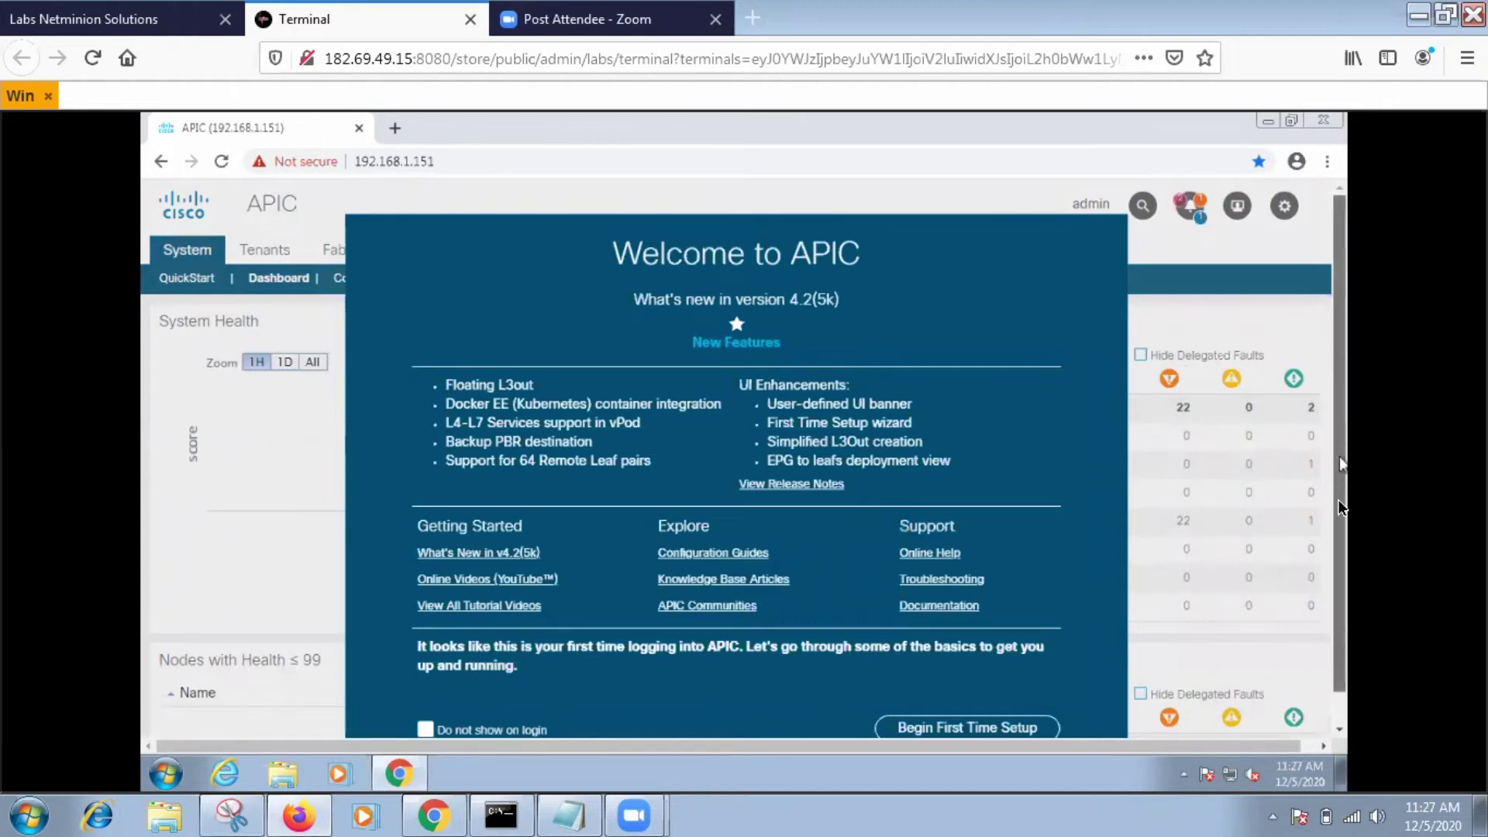
scroll(1331, 555, "down", 1)
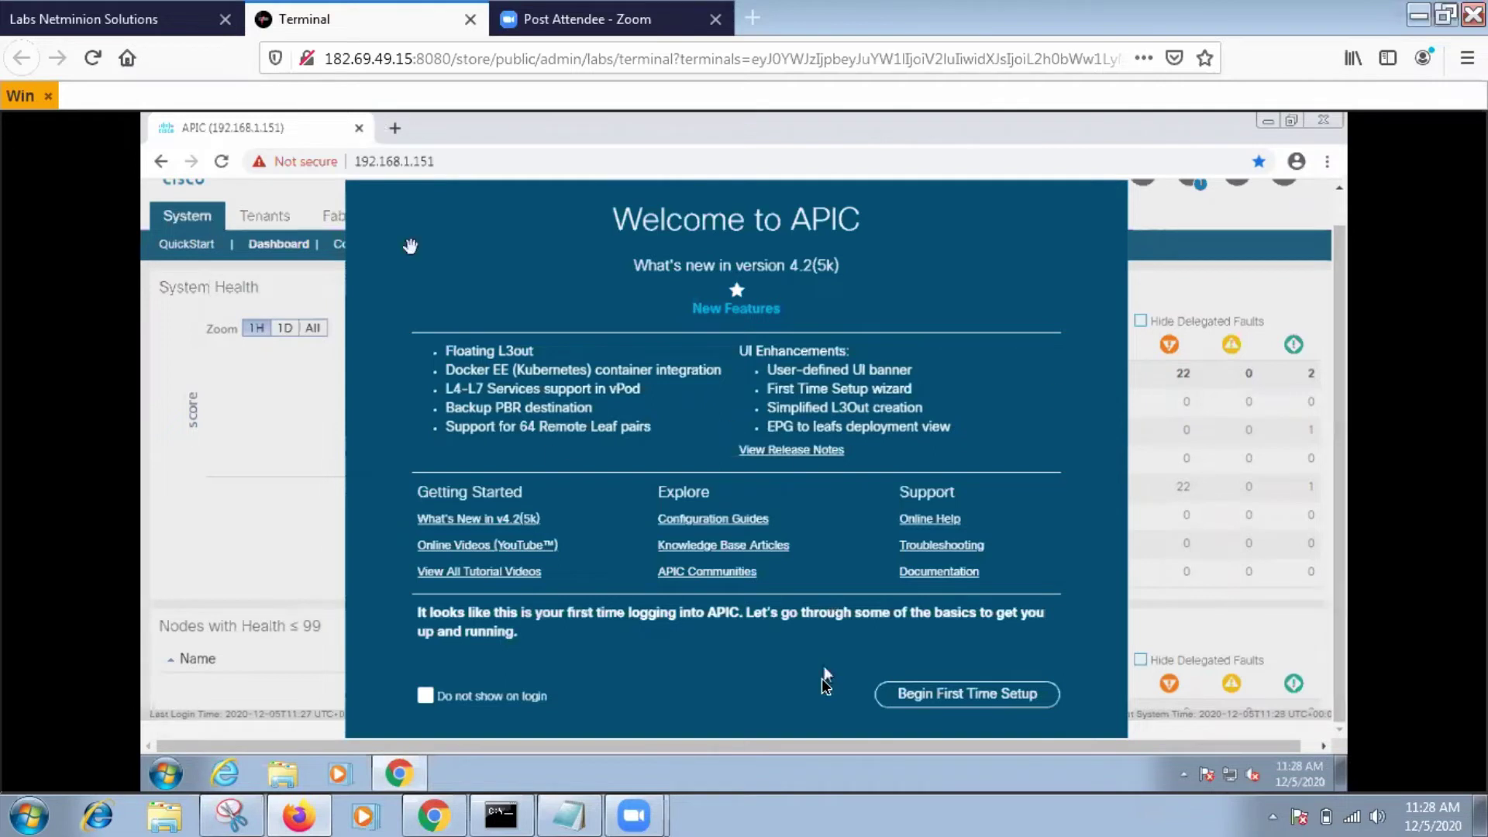
Begin the APIC first-time setup and open the Fabric Membership step.
left_click(969, 692)
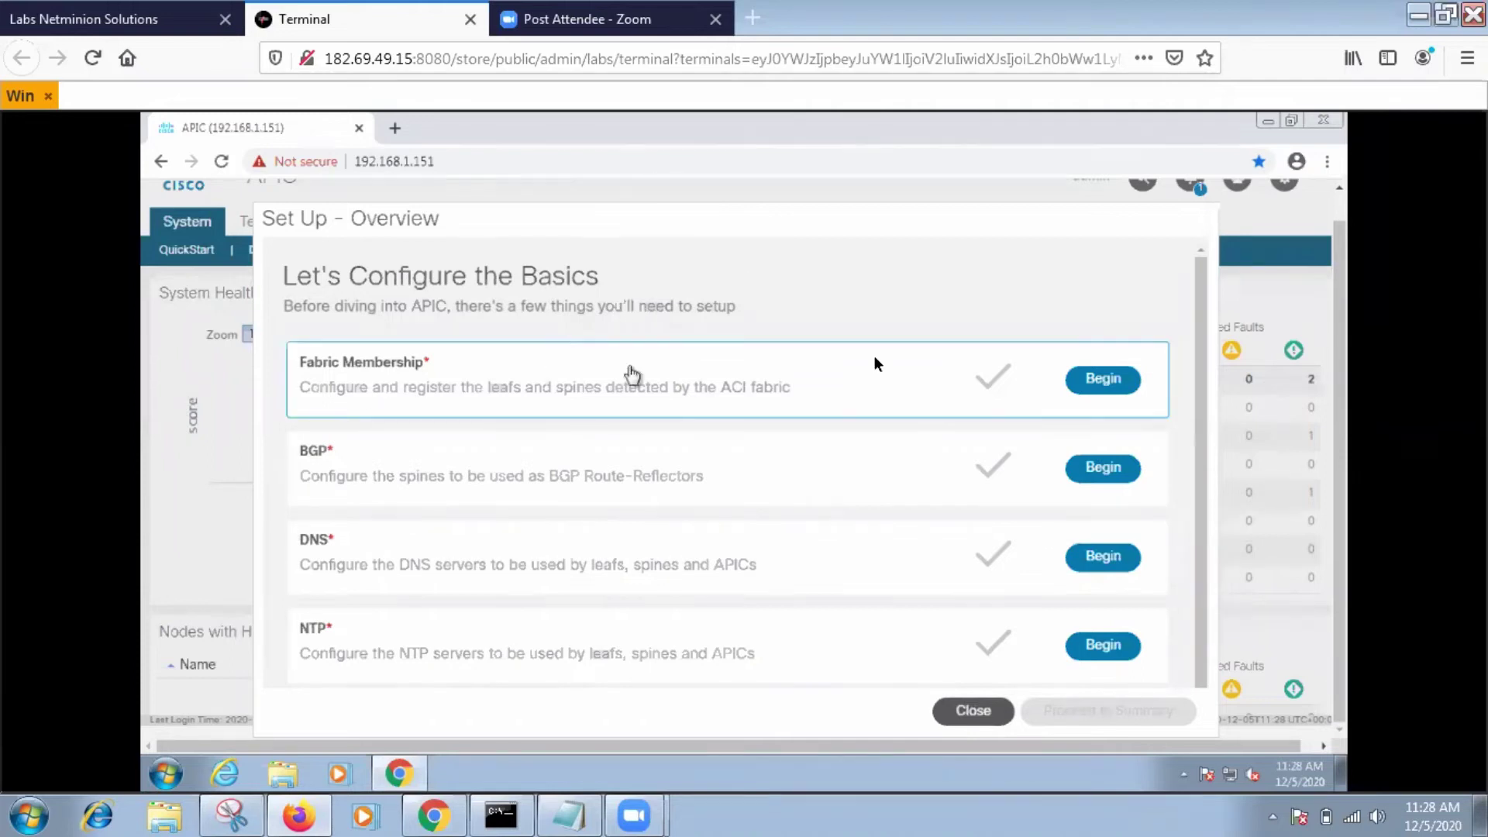
left_click(1083, 381)
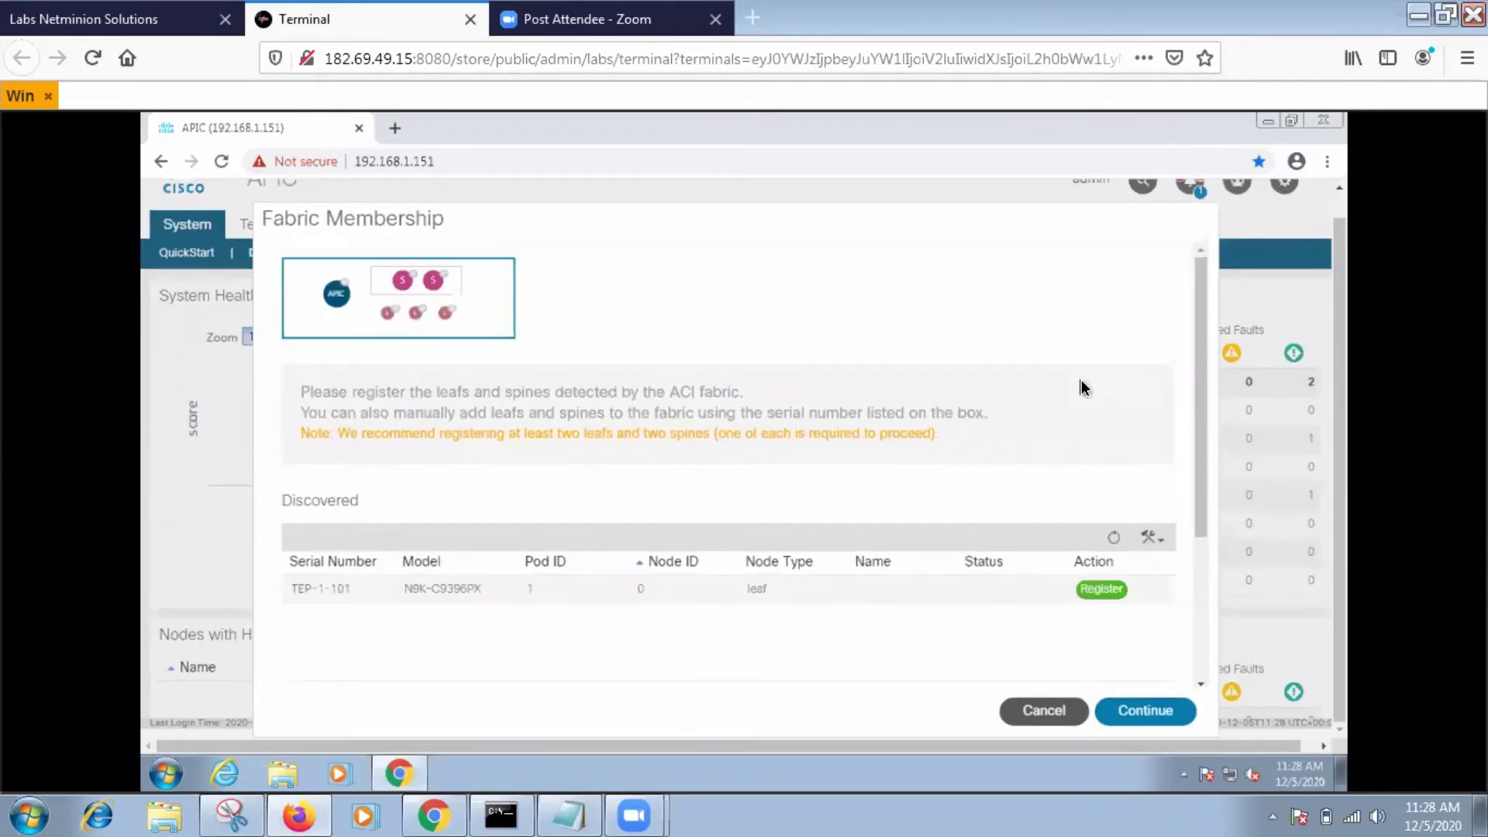
left_click(25, 809)
Launch Paint and draw a square on the canvas.
type("paint")
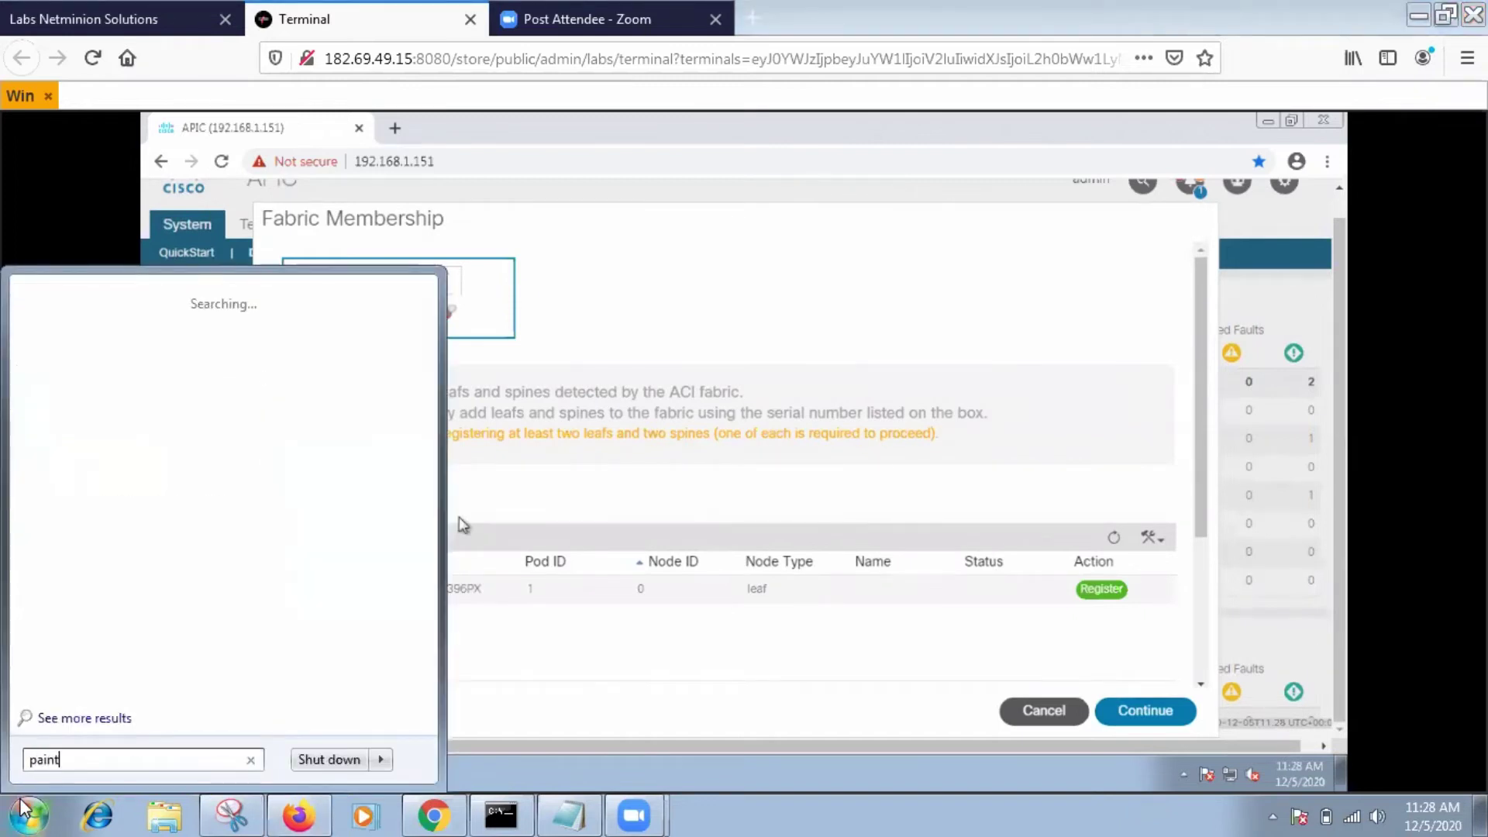
key("Return")
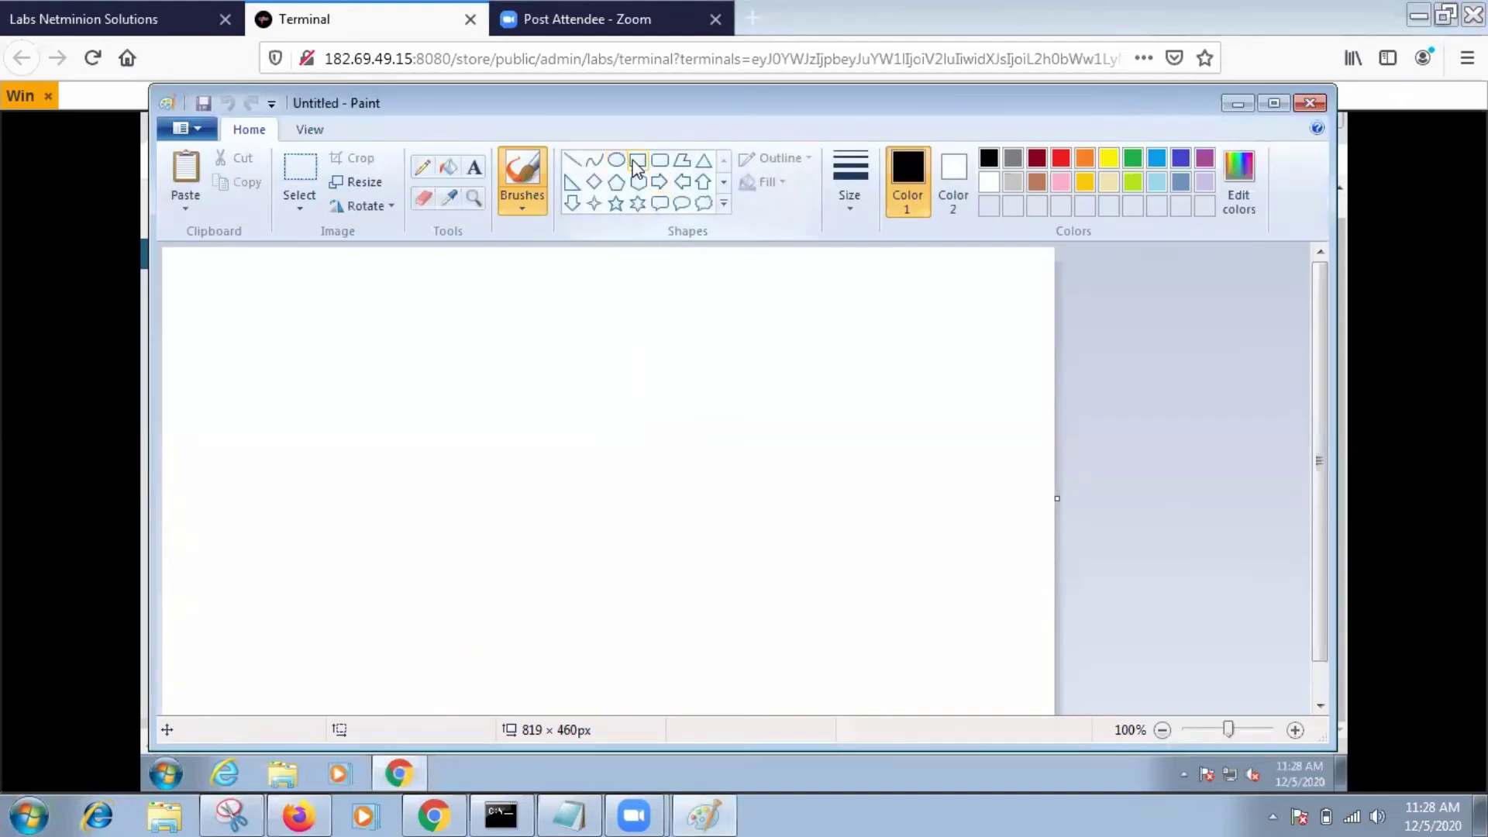
left_click(635, 164)
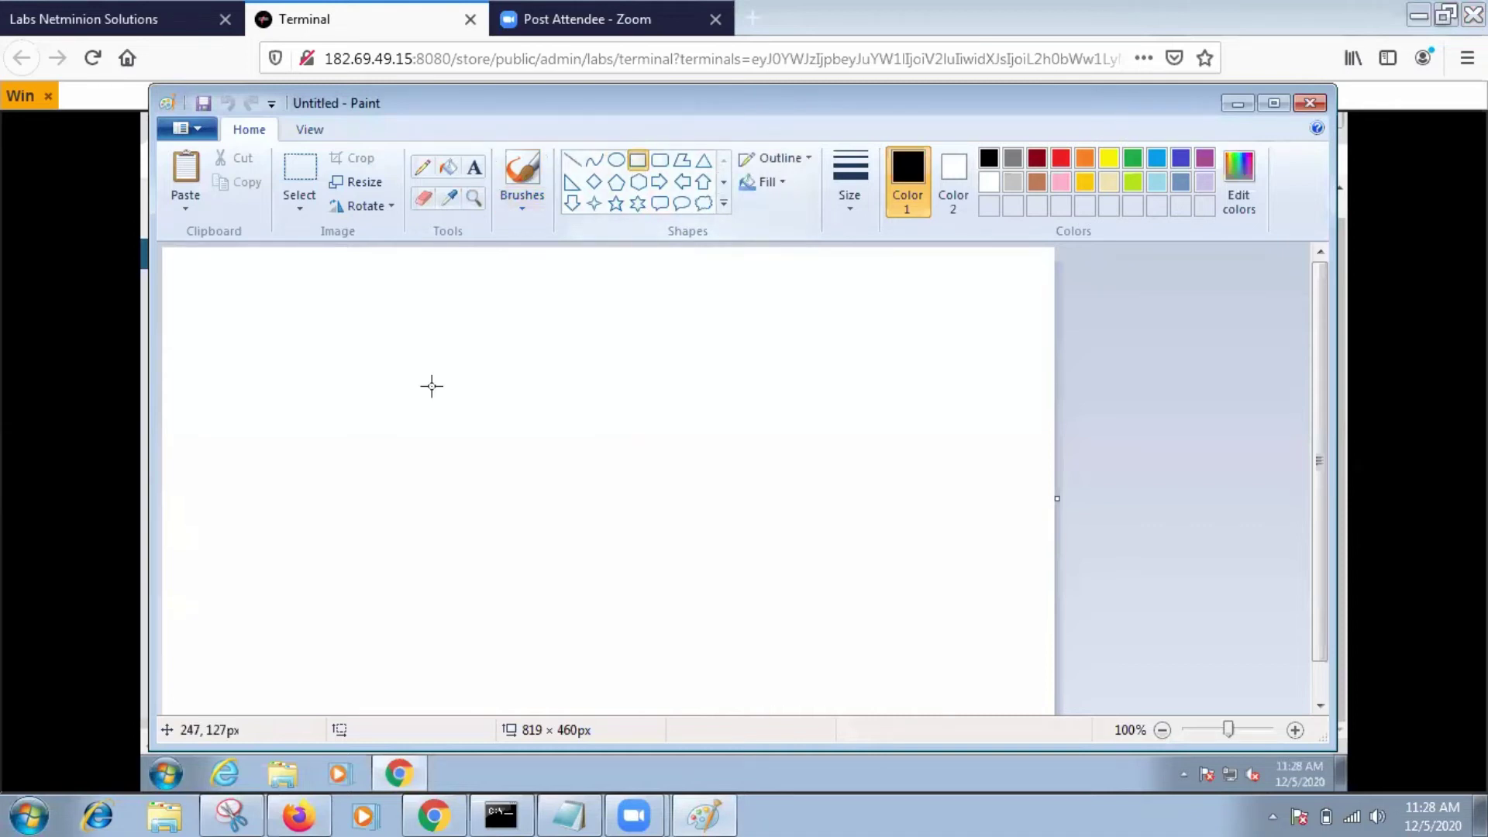
left_click_drag(375, 308, 468, 362)
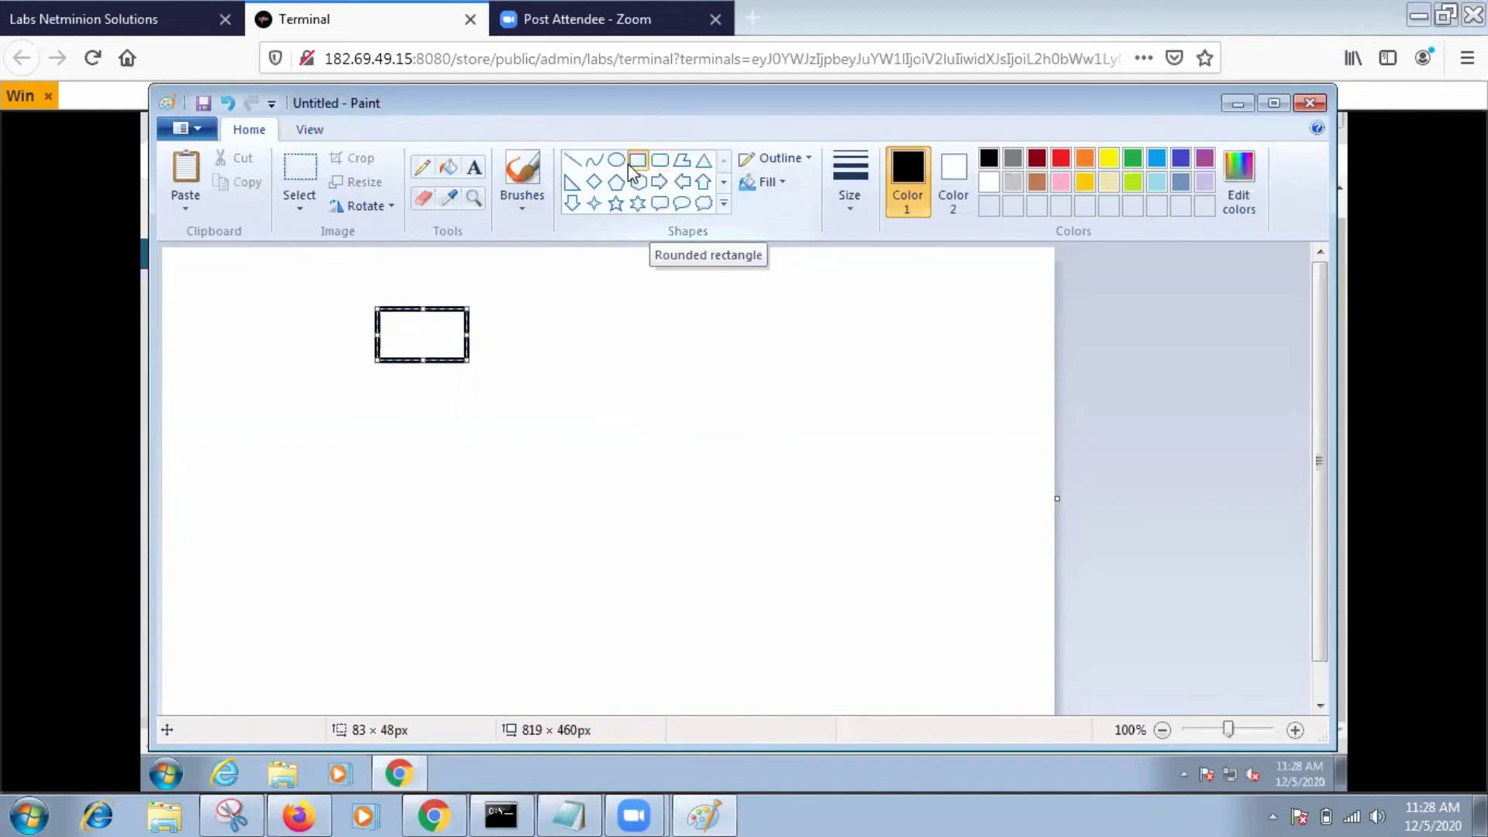
left_click_drag(377, 308, 347, 310)
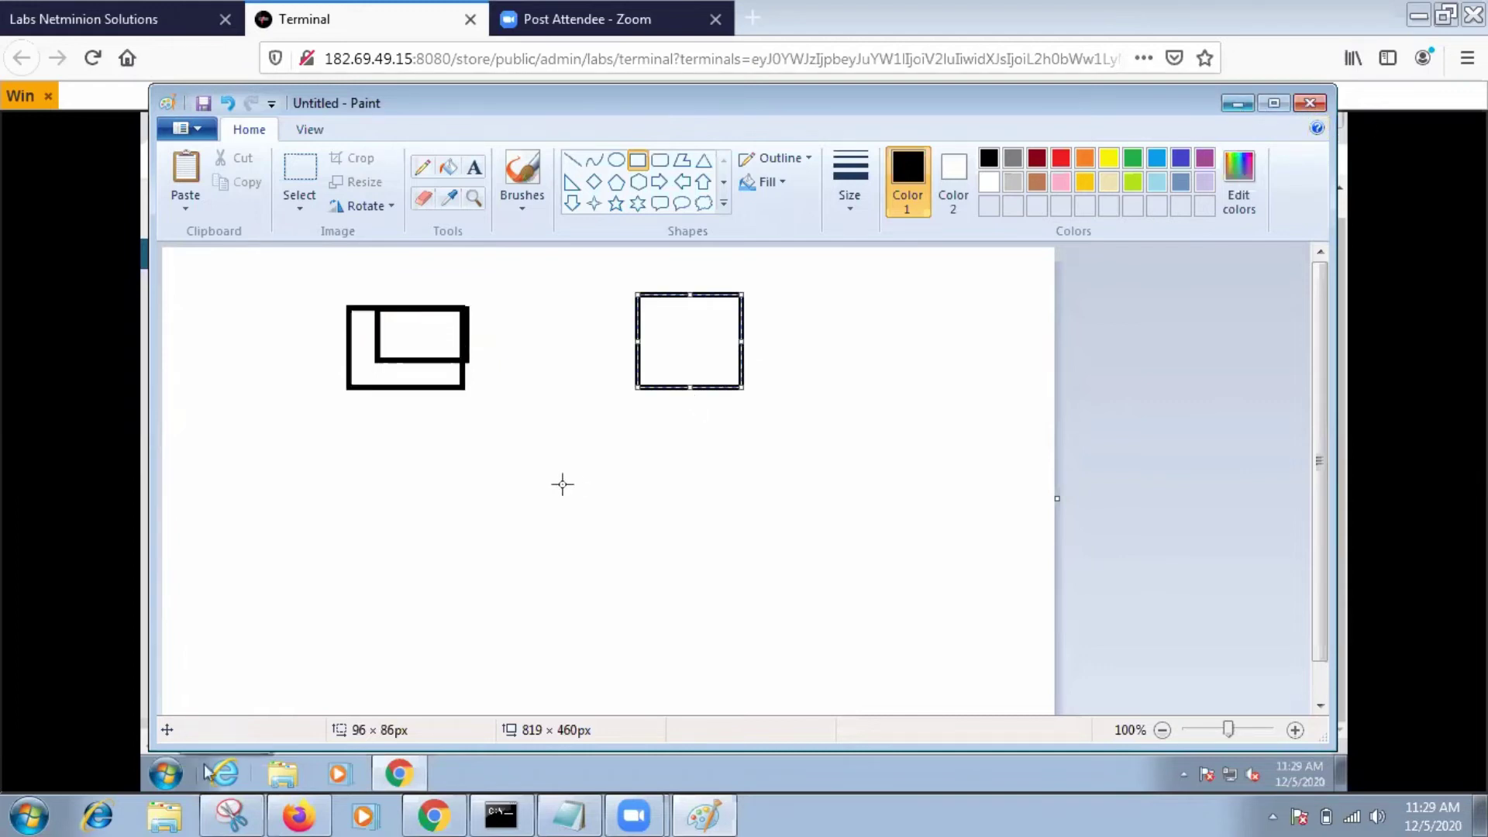
left_click(615, 158)
Add a circle below the square and two straight lines connecting the boxes to it.
left_click(614, 159)
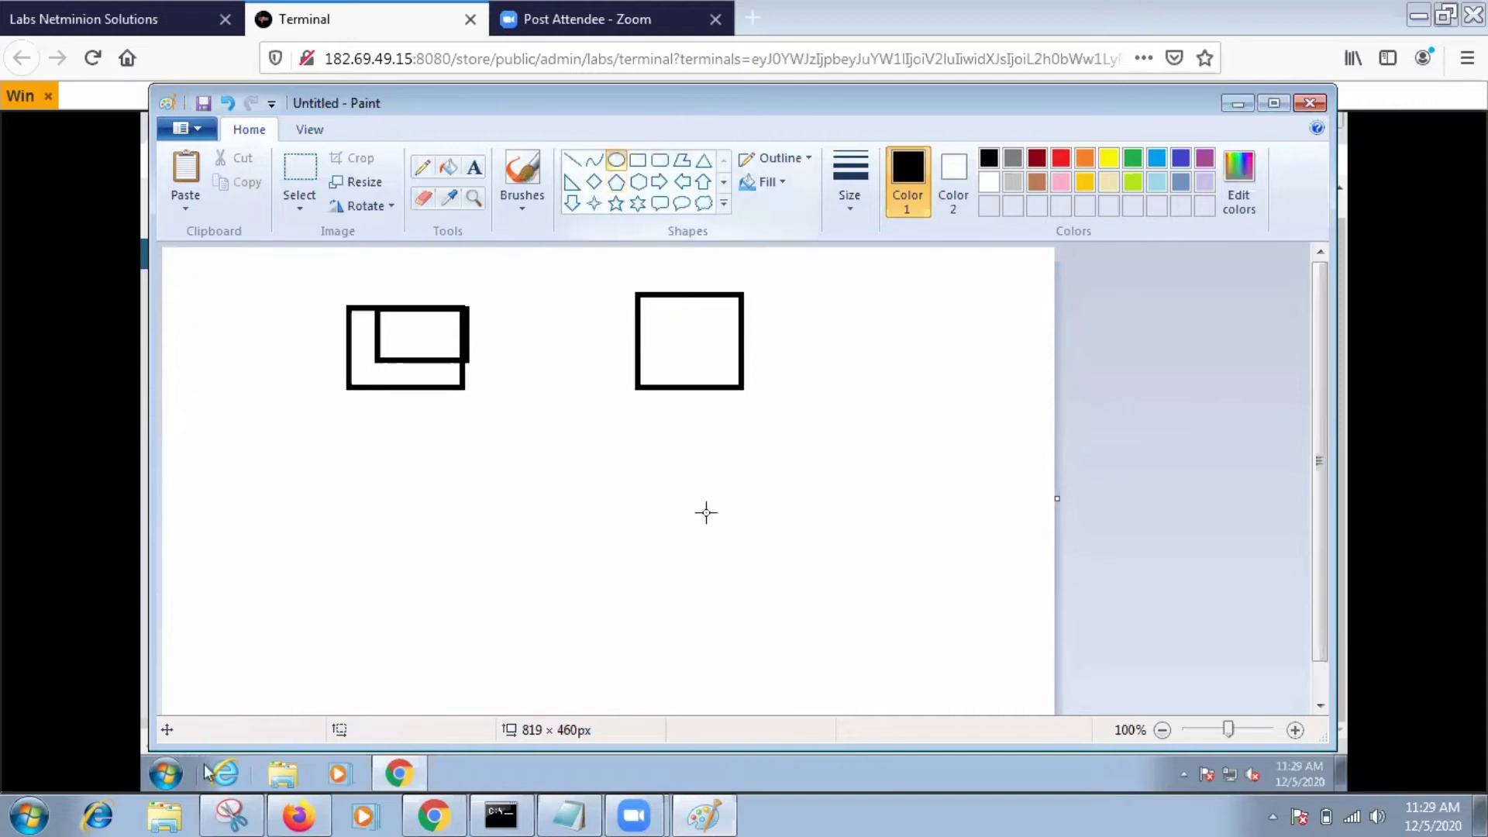
left_click_drag(704, 517, 816, 620)
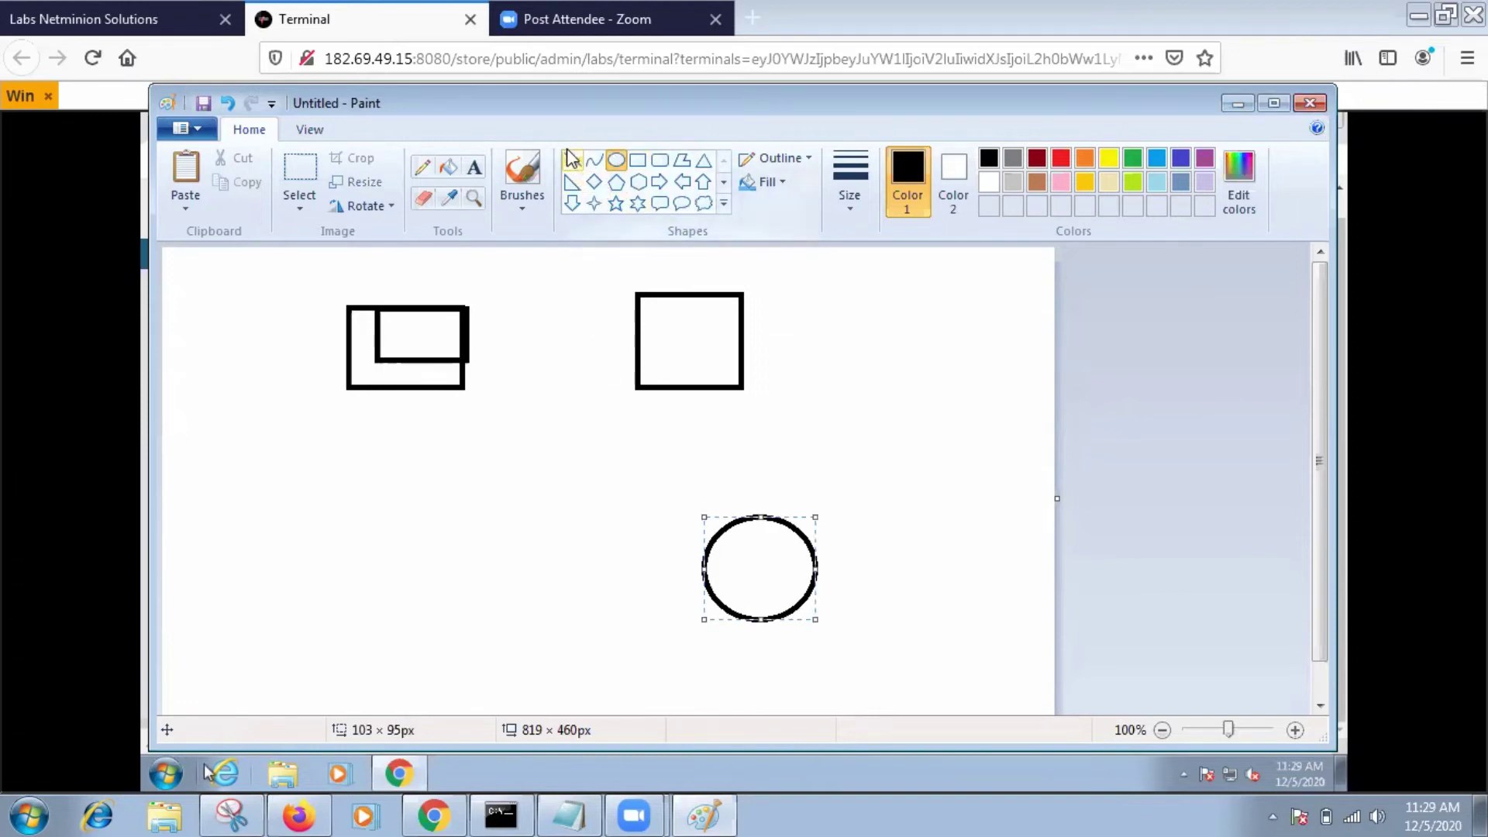
left_click_drag(456, 401, 694, 544)
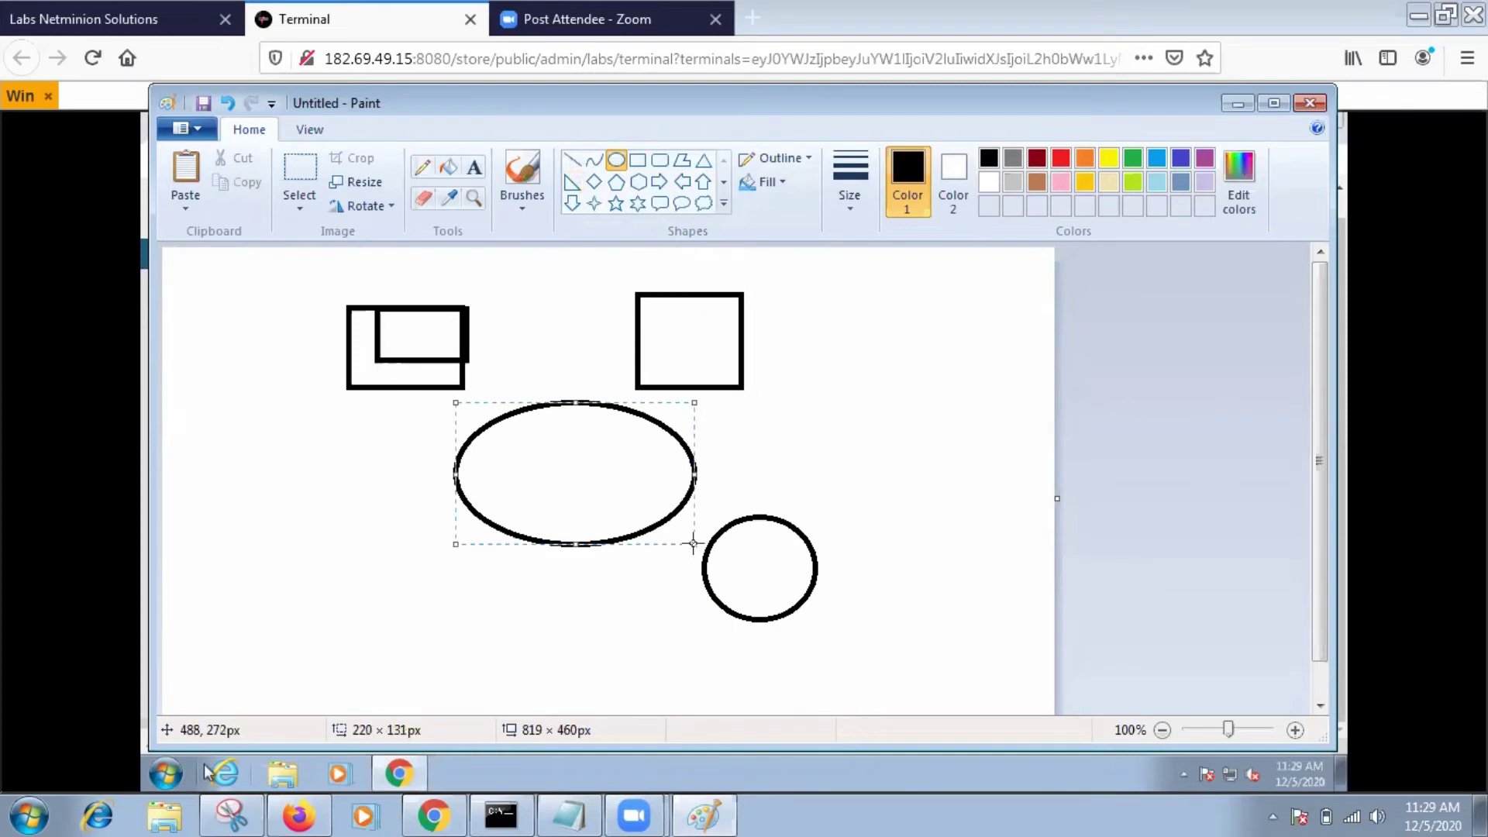
key("ctrl+z")
left_click(571, 160)
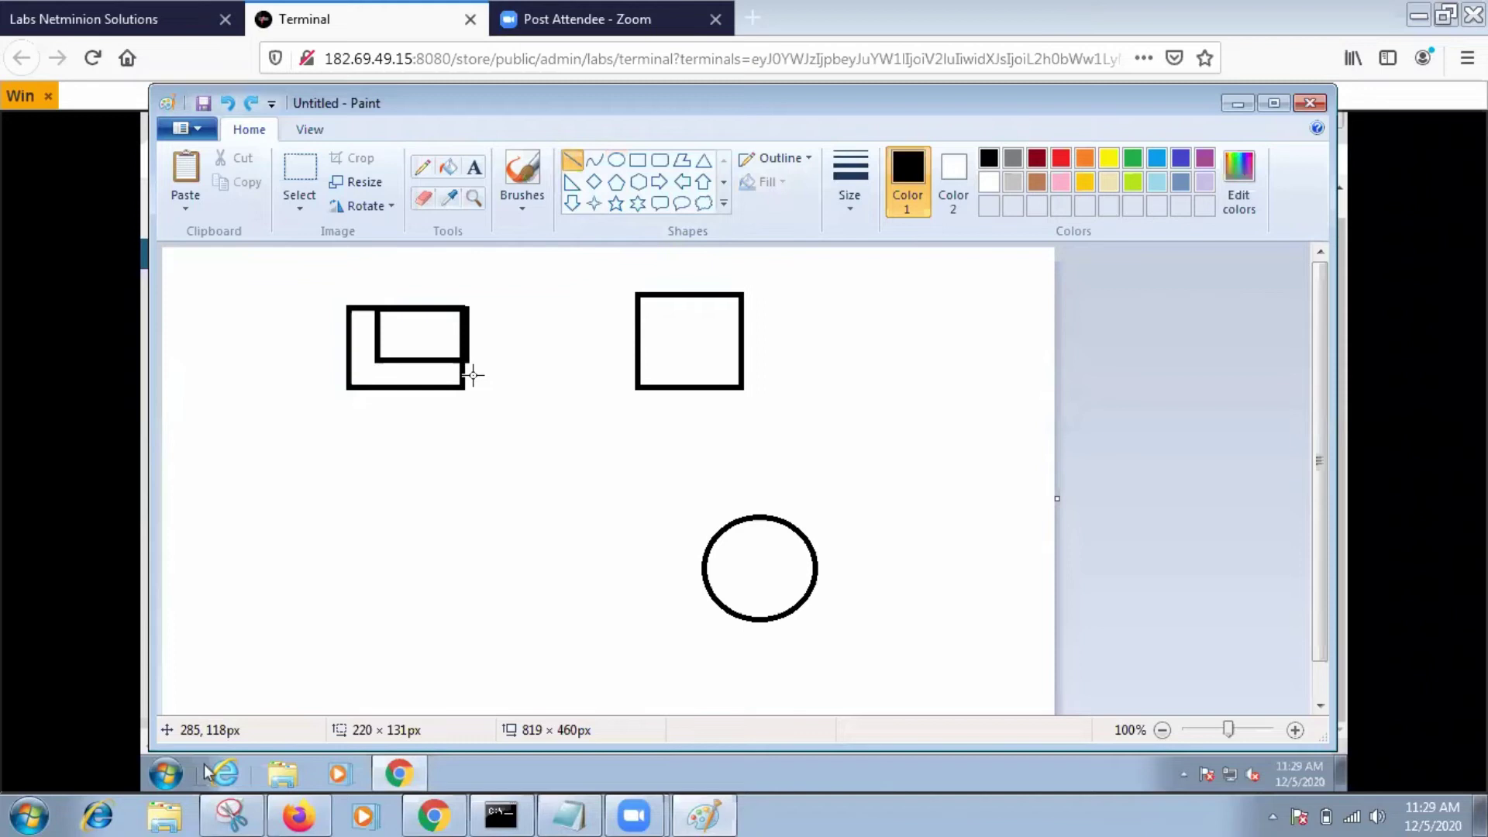
left_click_drag(470, 380, 711, 537)
left_click_drag(687, 400, 723, 534)
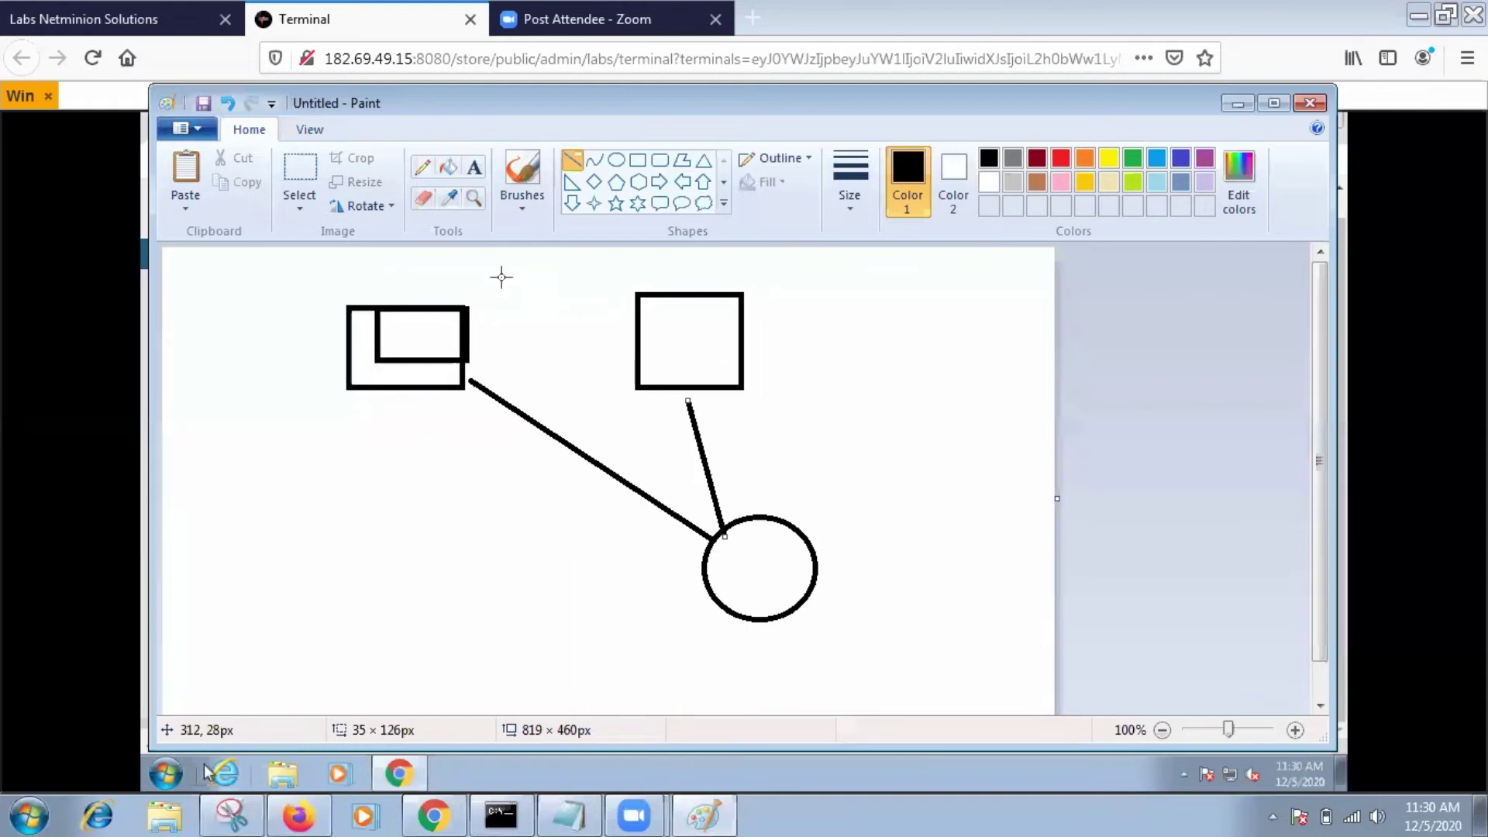
Pencil freehand marks beside the diagonal line and left rectangle, then return to Firefox.
left_click(423, 168)
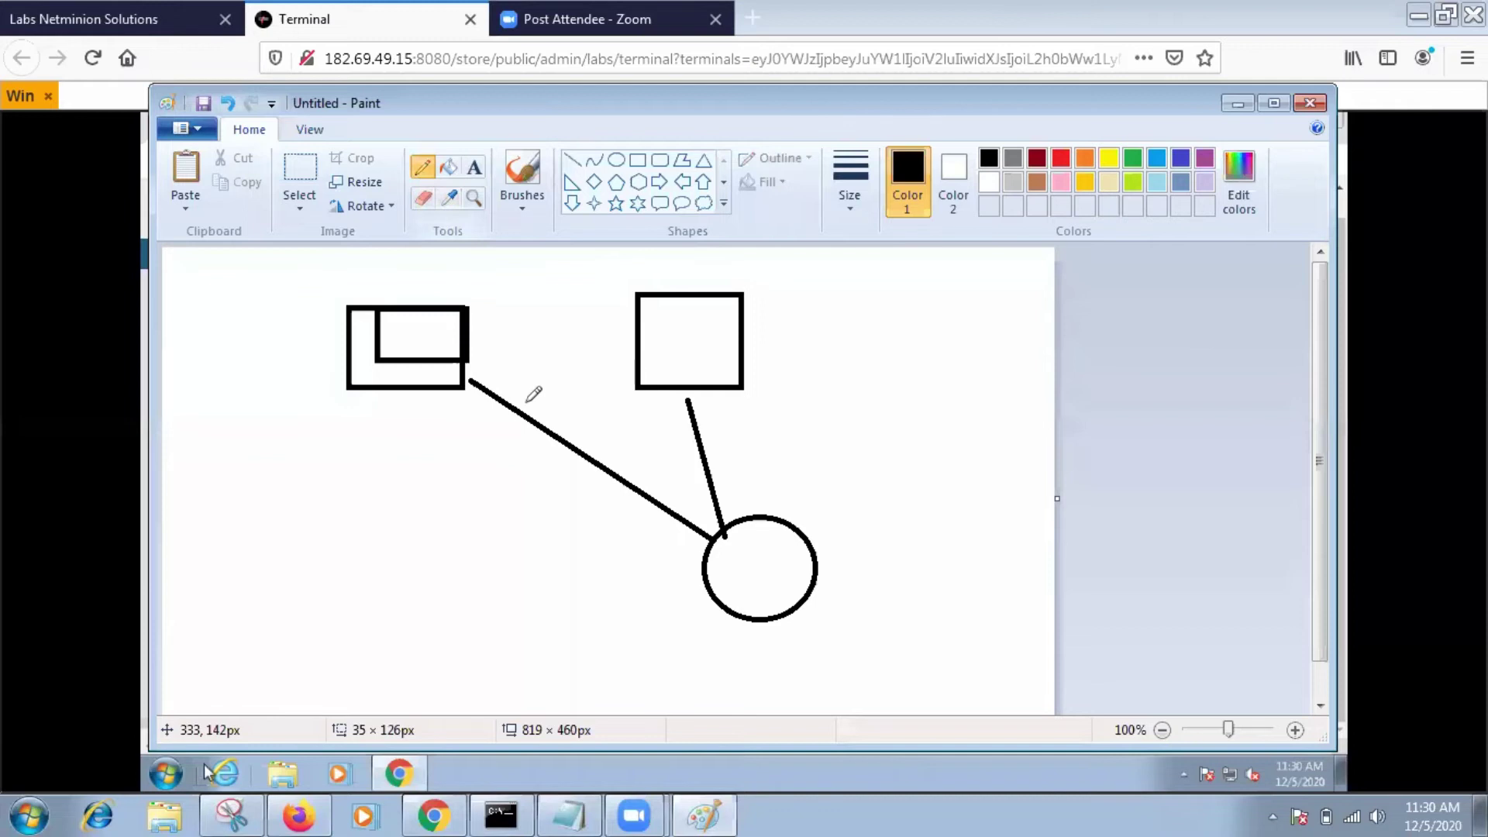
left_click(544, 480)
left_click_drag(581, 380, 575, 480)
left_click_drag(618, 428, 587, 502)
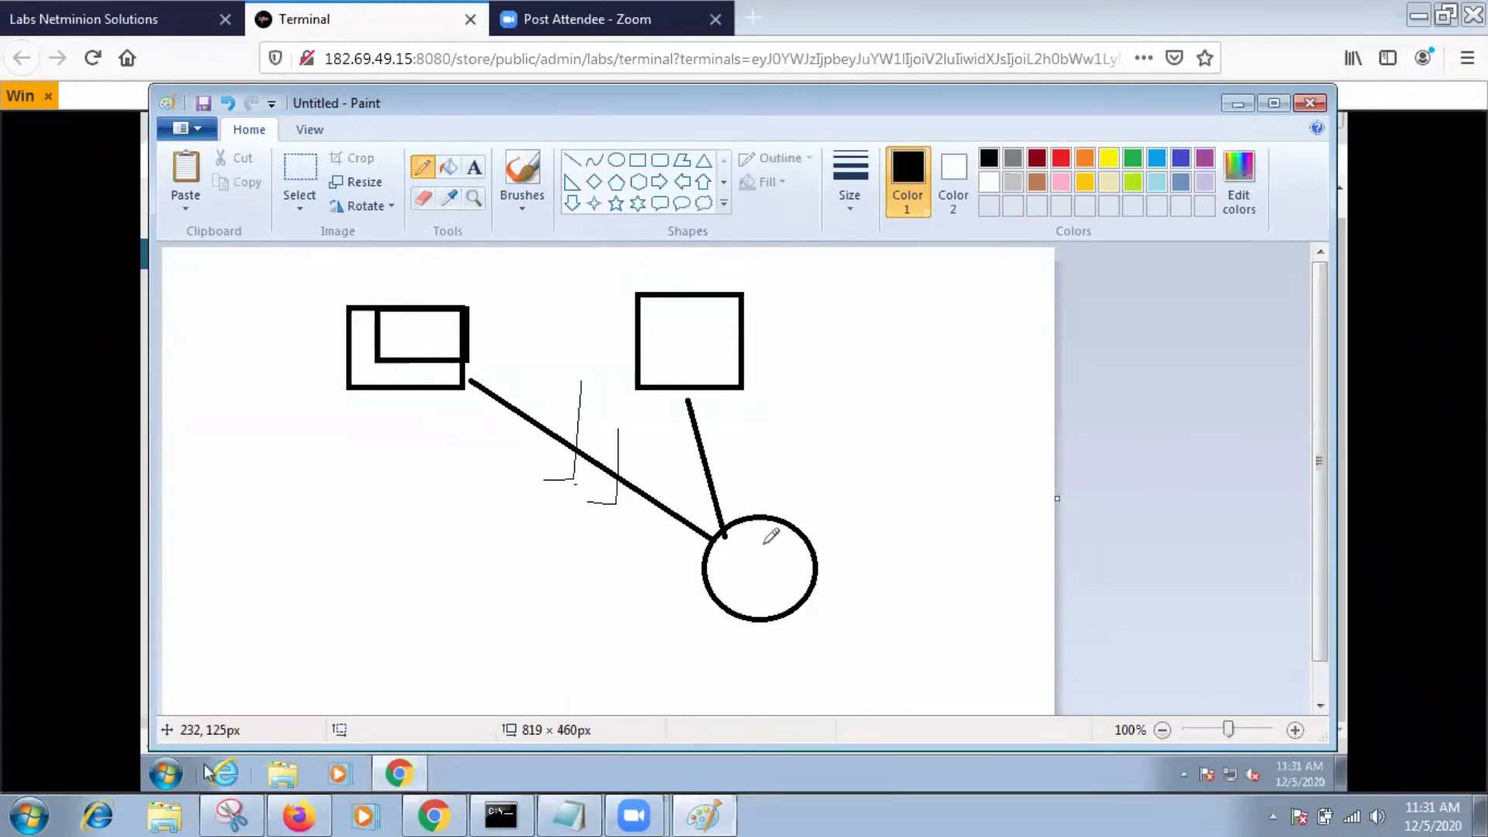
left_click_drag(433, 363, 503, 320)
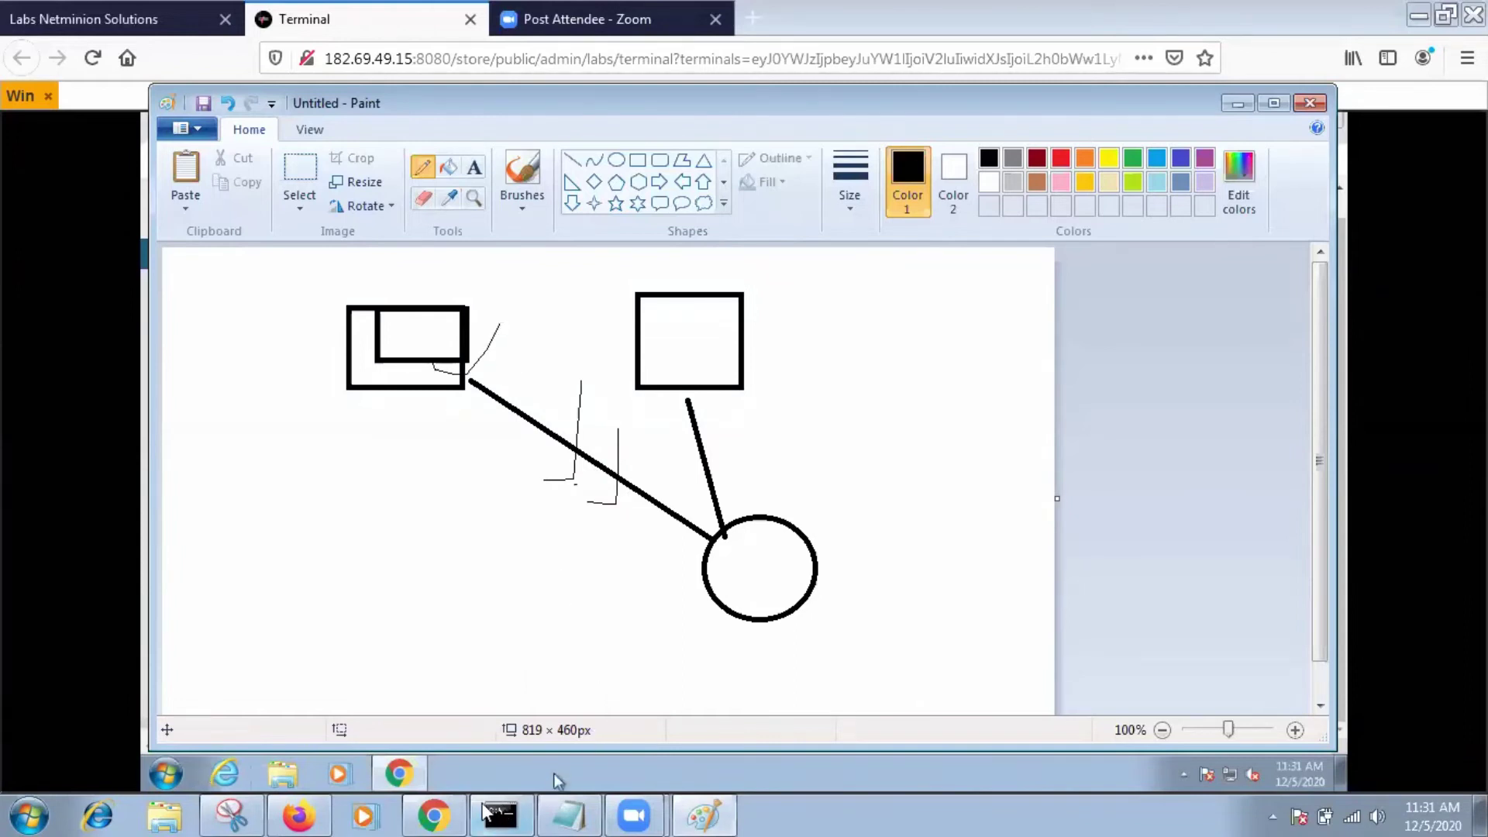
left_click(303, 813)
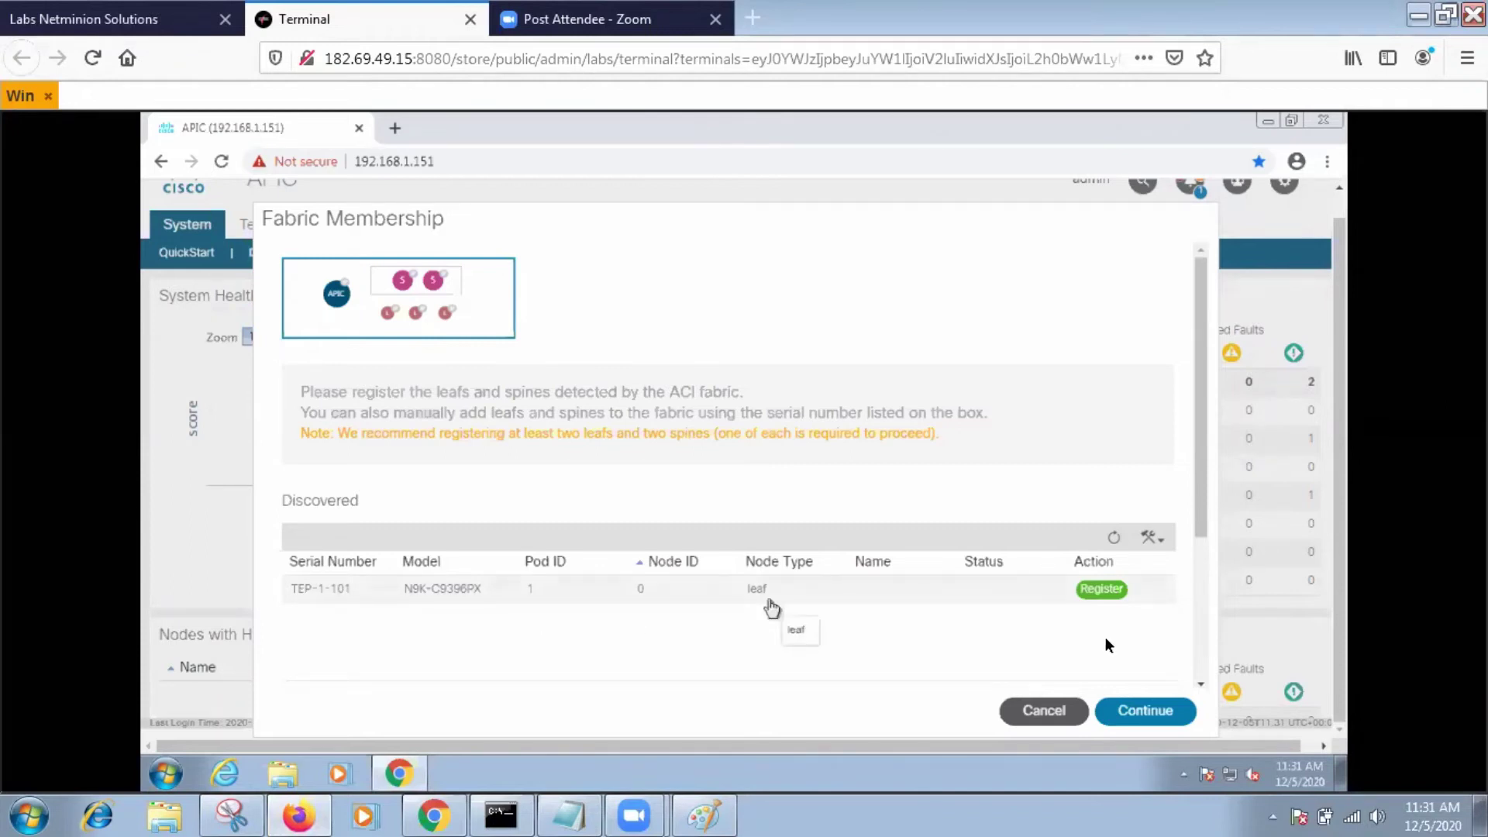
Register switch TEP-1-101 as a leaf with node ID 101 and name leaf1.
left_click(1097, 592)
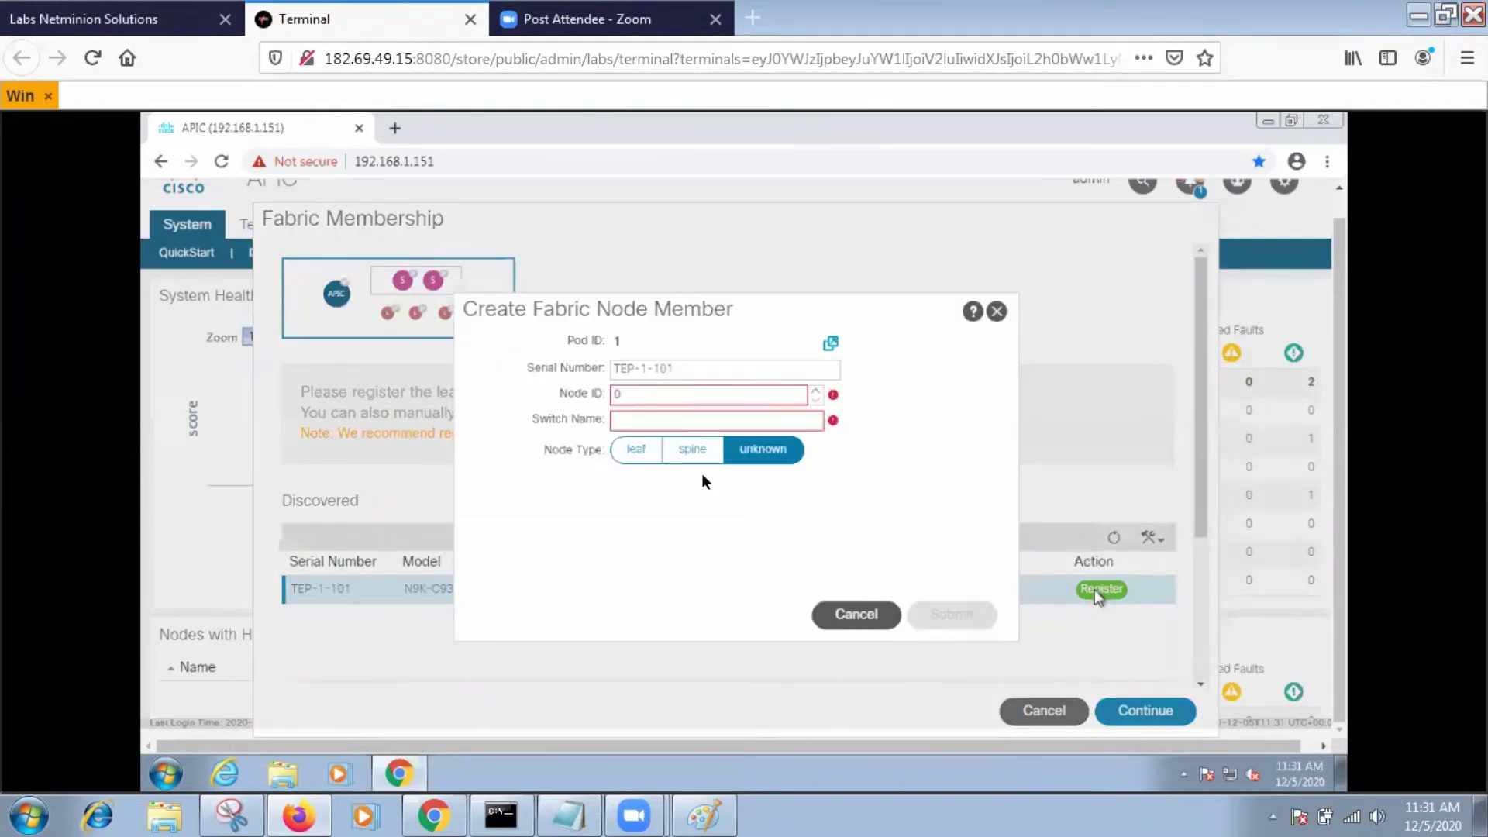
left_click(632, 394)
type("101")
left_click(636, 452)
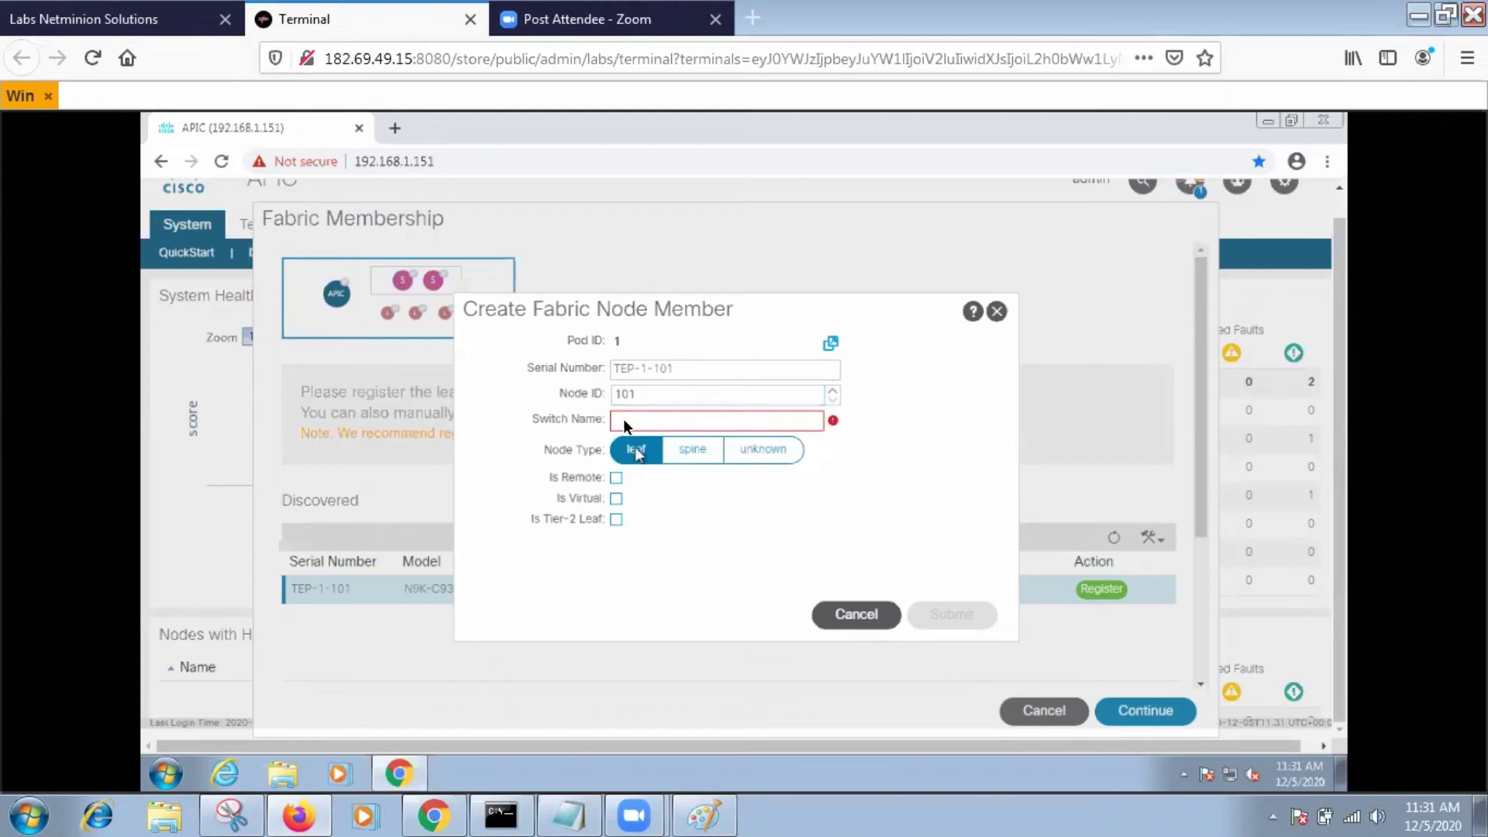
left_click(625, 421)
type("leaf1")
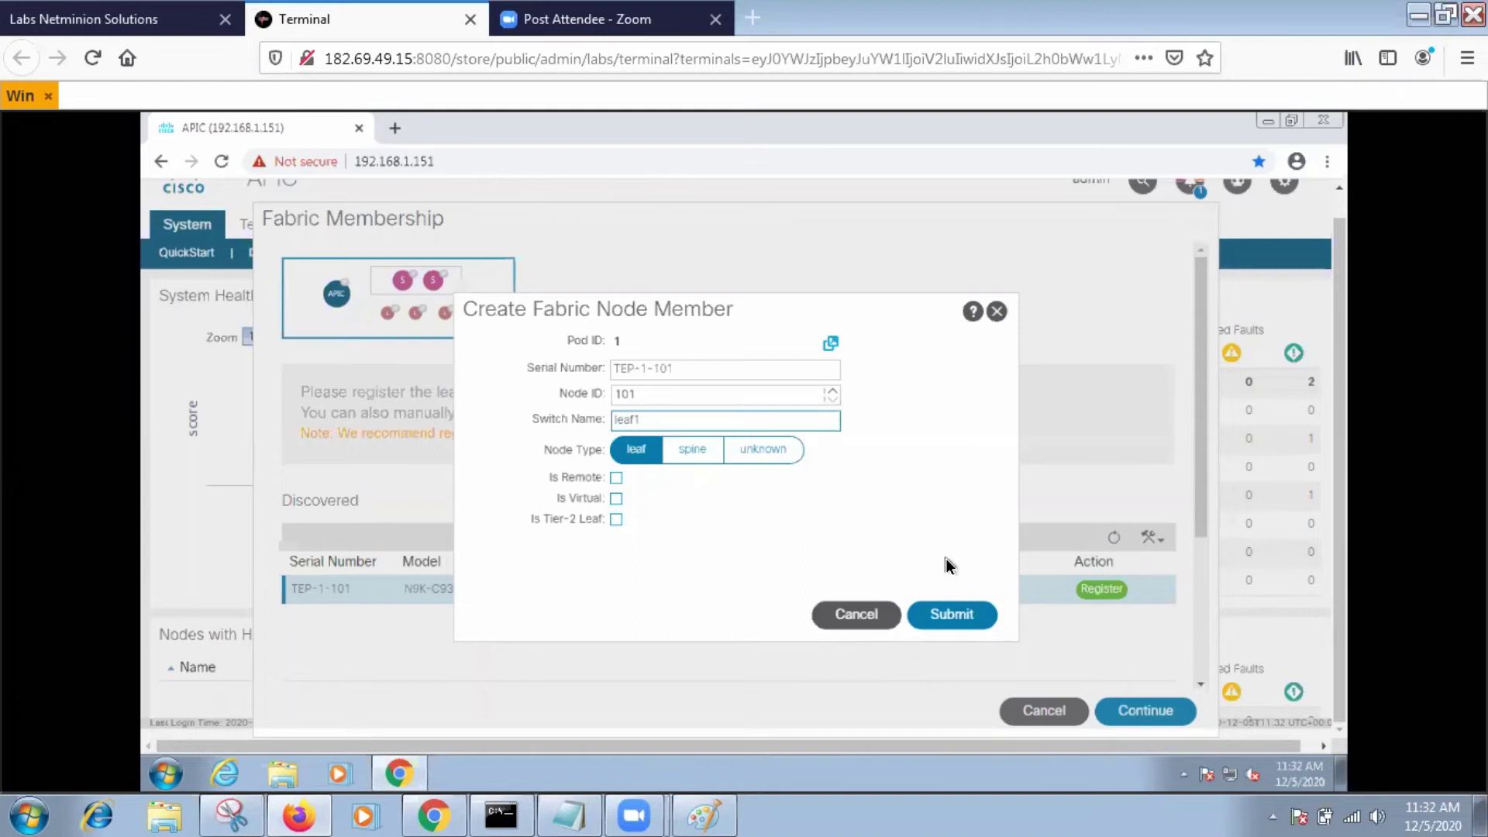
left_click(944, 616)
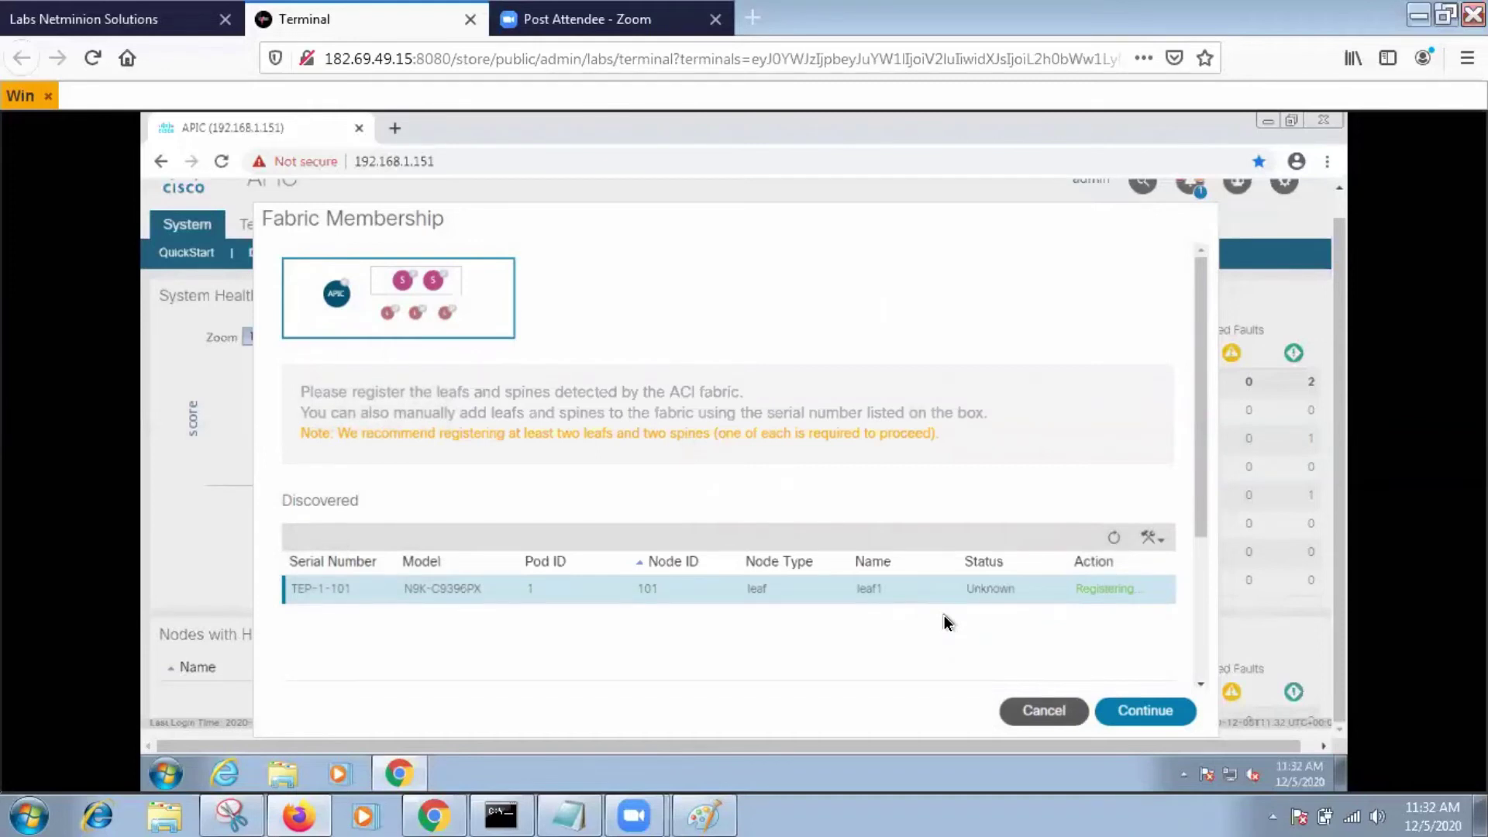
Scroll to the Registered table and refresh, showing leaf1 at 10.0.64.64/32 and spine TEP-1-103.
triple_click(1192, 476)
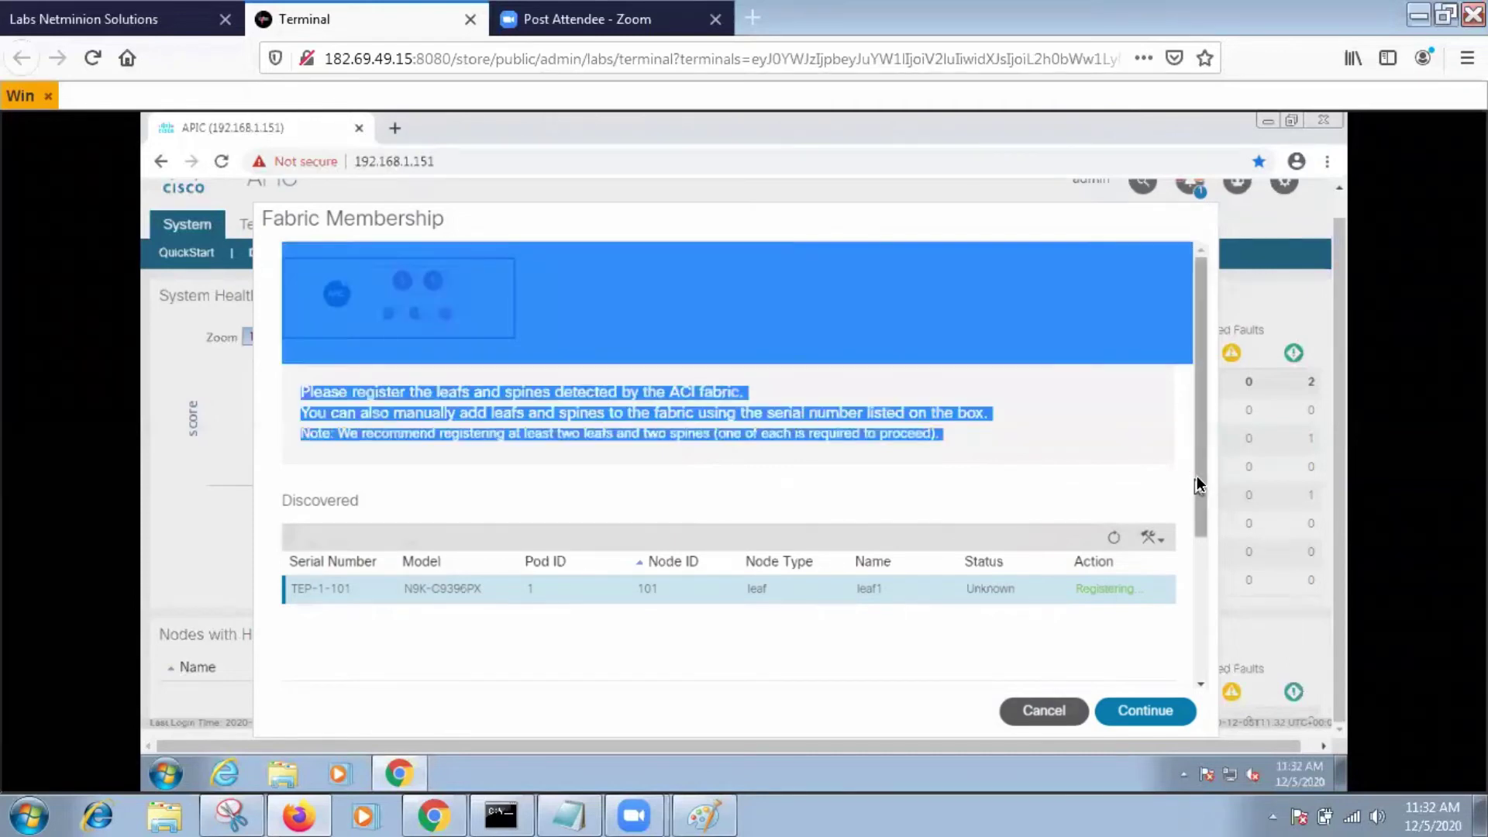
left_click(1121, 439)
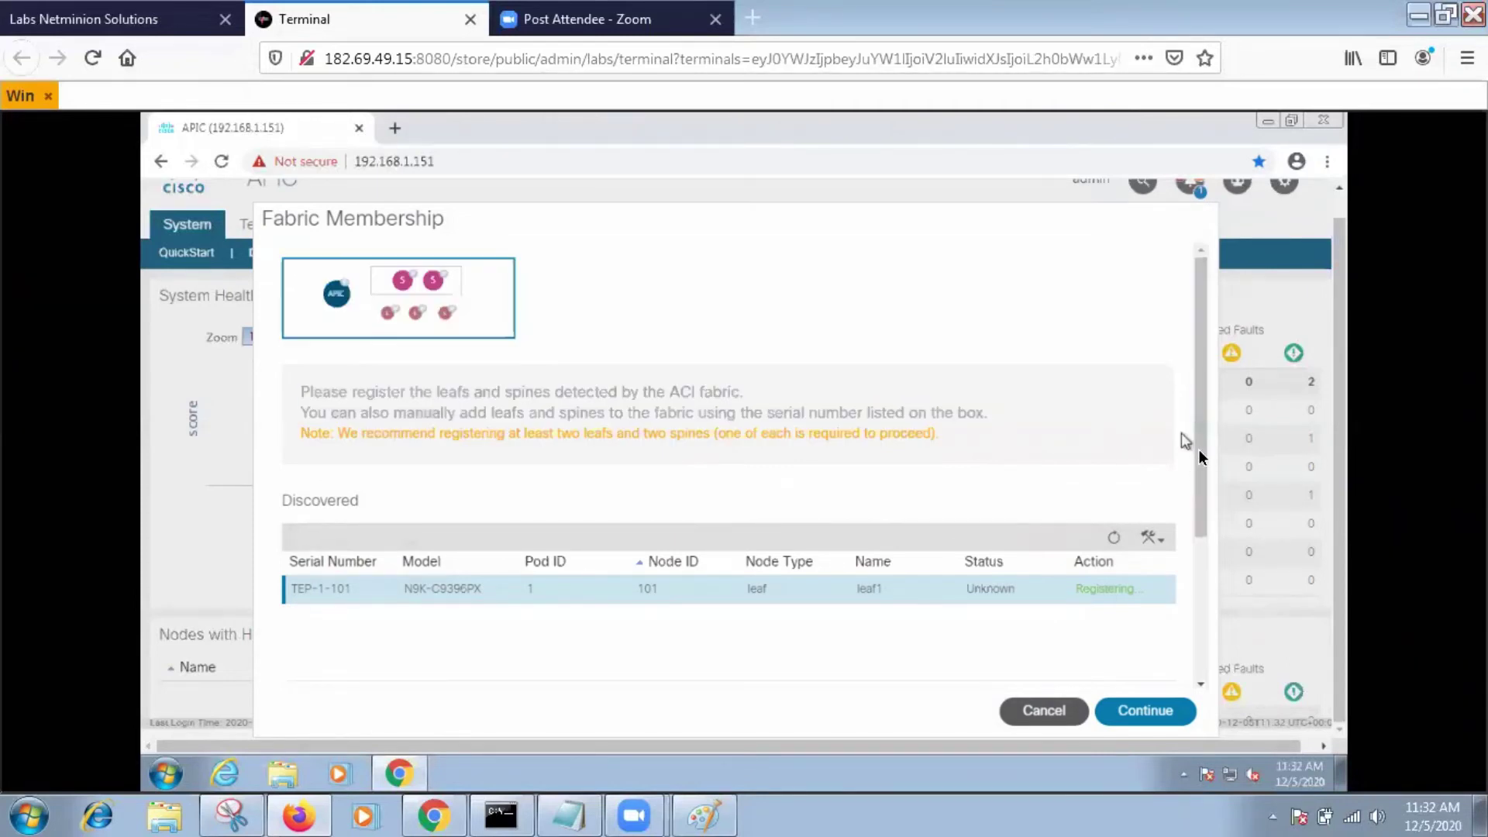
left_click_drag(1200, 475, 1201, 613)
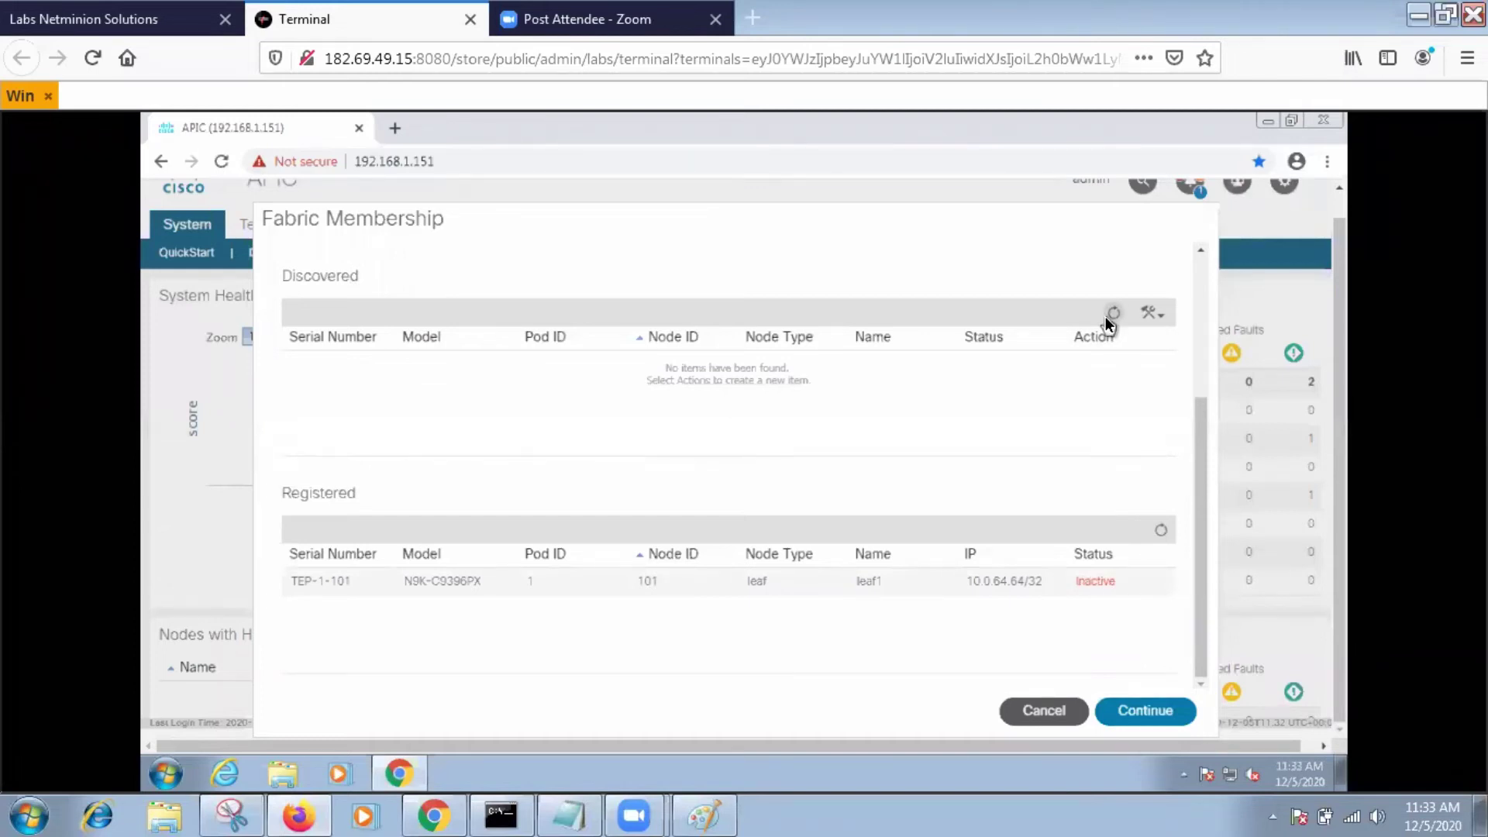
left_click(1157, 527)
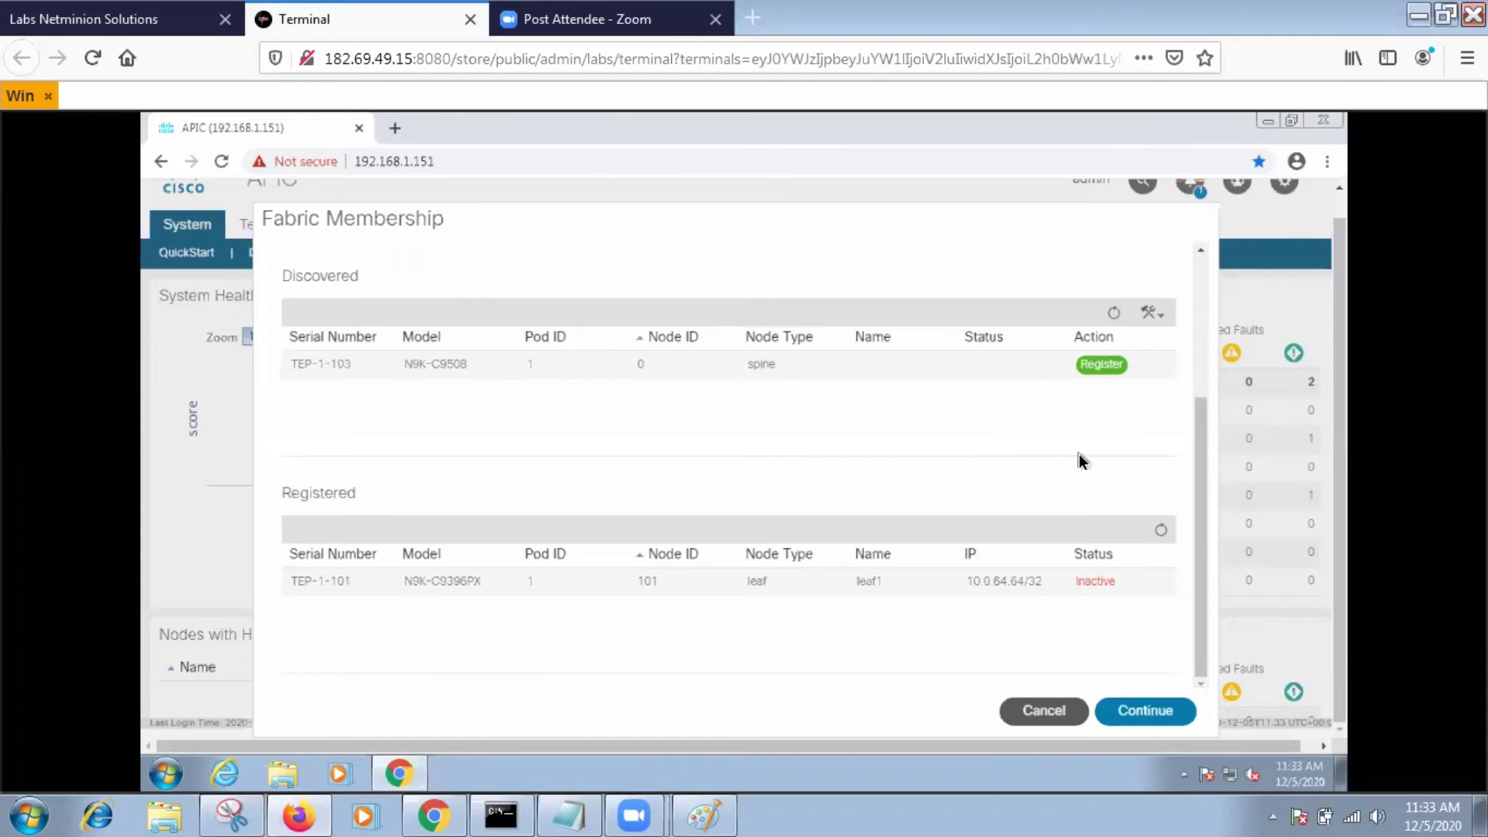
Start registering TEP-1-103 with node ID 201, then bring Paint back up.
left_click(1094, 366)
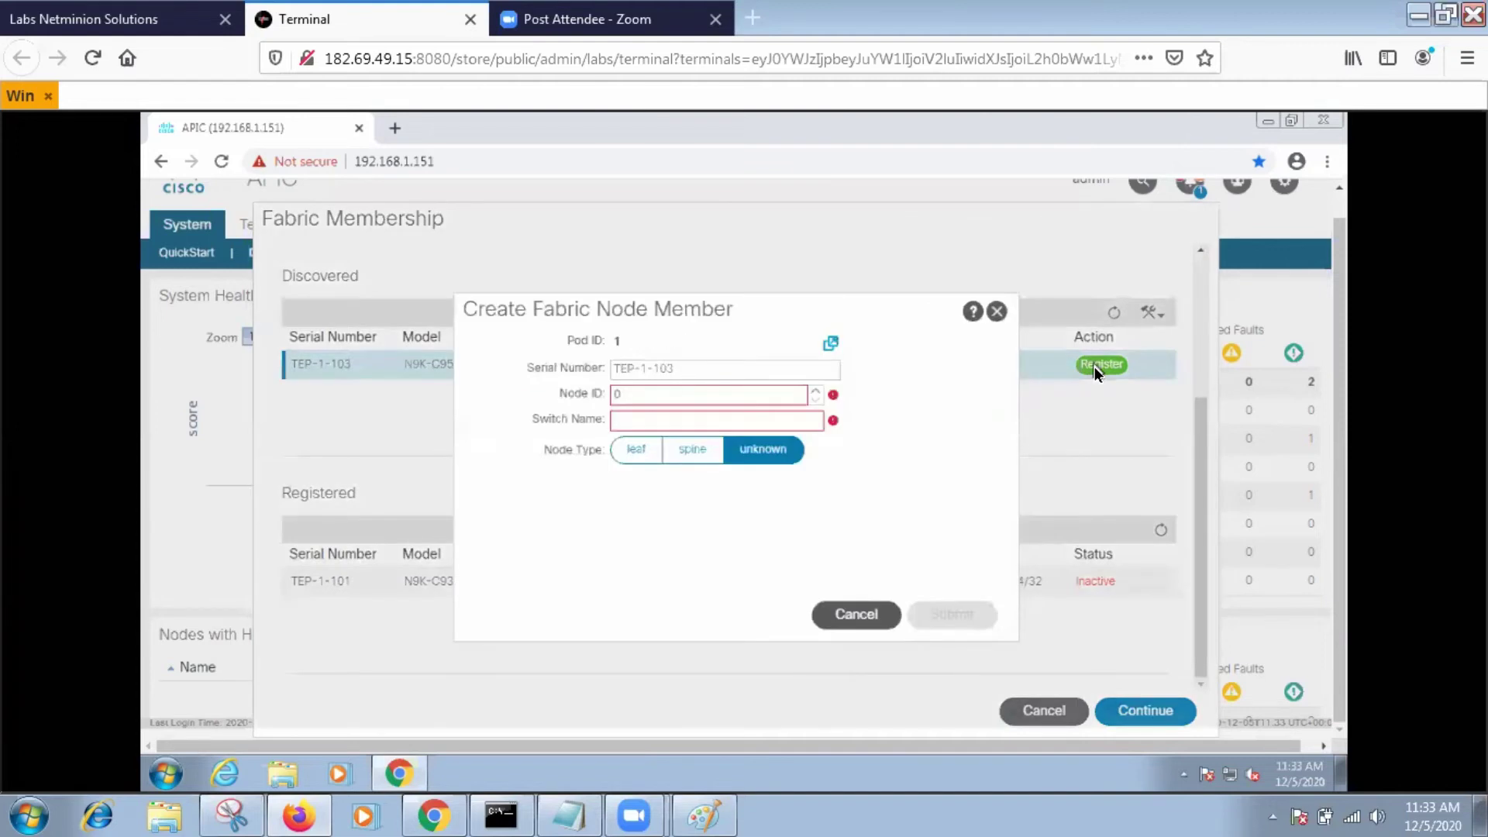
left_click(643, 388)
type("201")
left_click(630, 420)
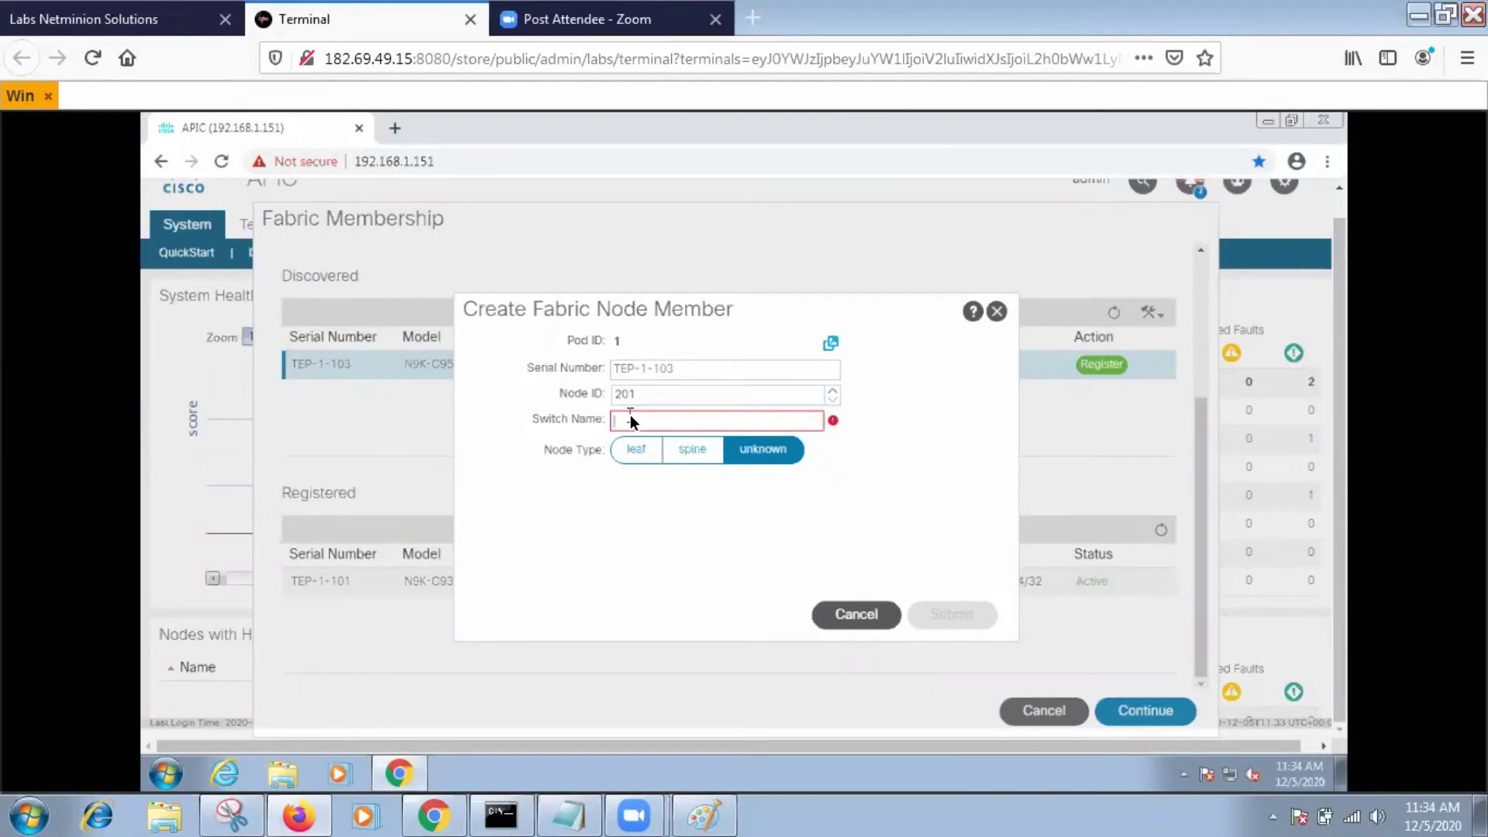
left_click(707, 808)
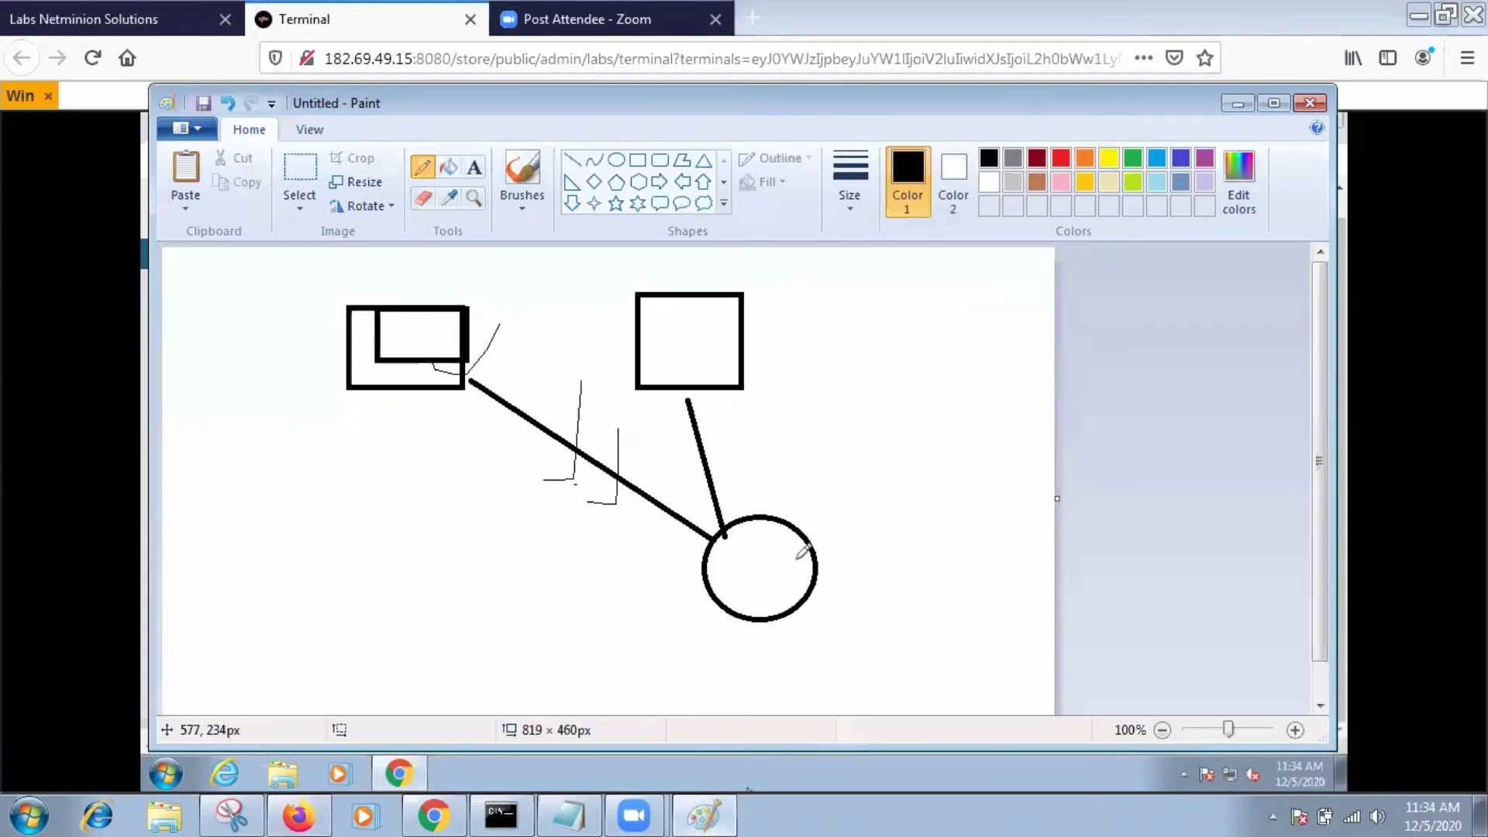
Add a text box reading "1." to the right of the square in the Paint diagram.
left_click(1235, 104)
left_click(473, 169)
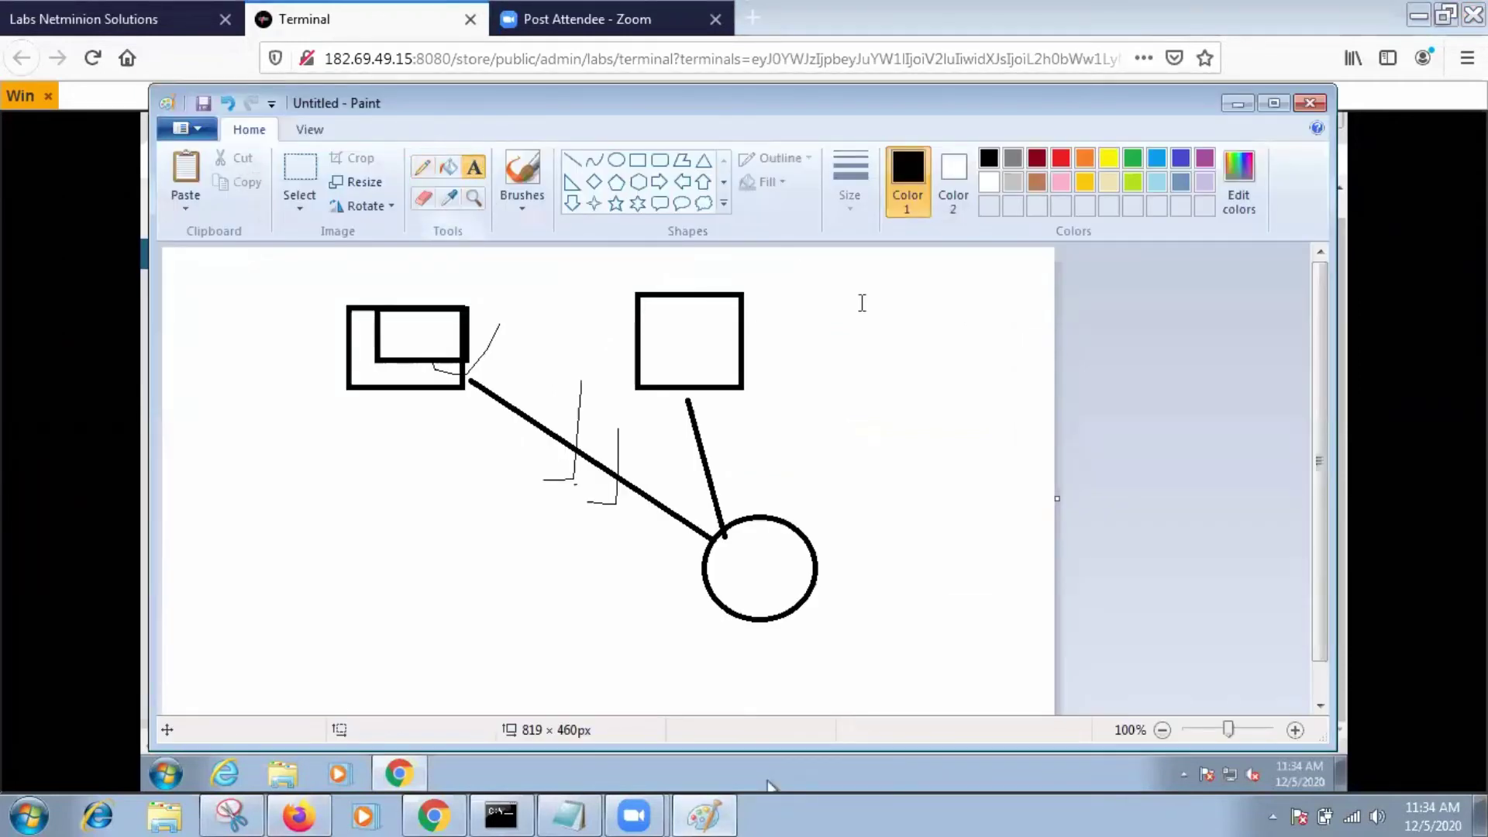
left_click_drag(853, 304, 1012, 556)
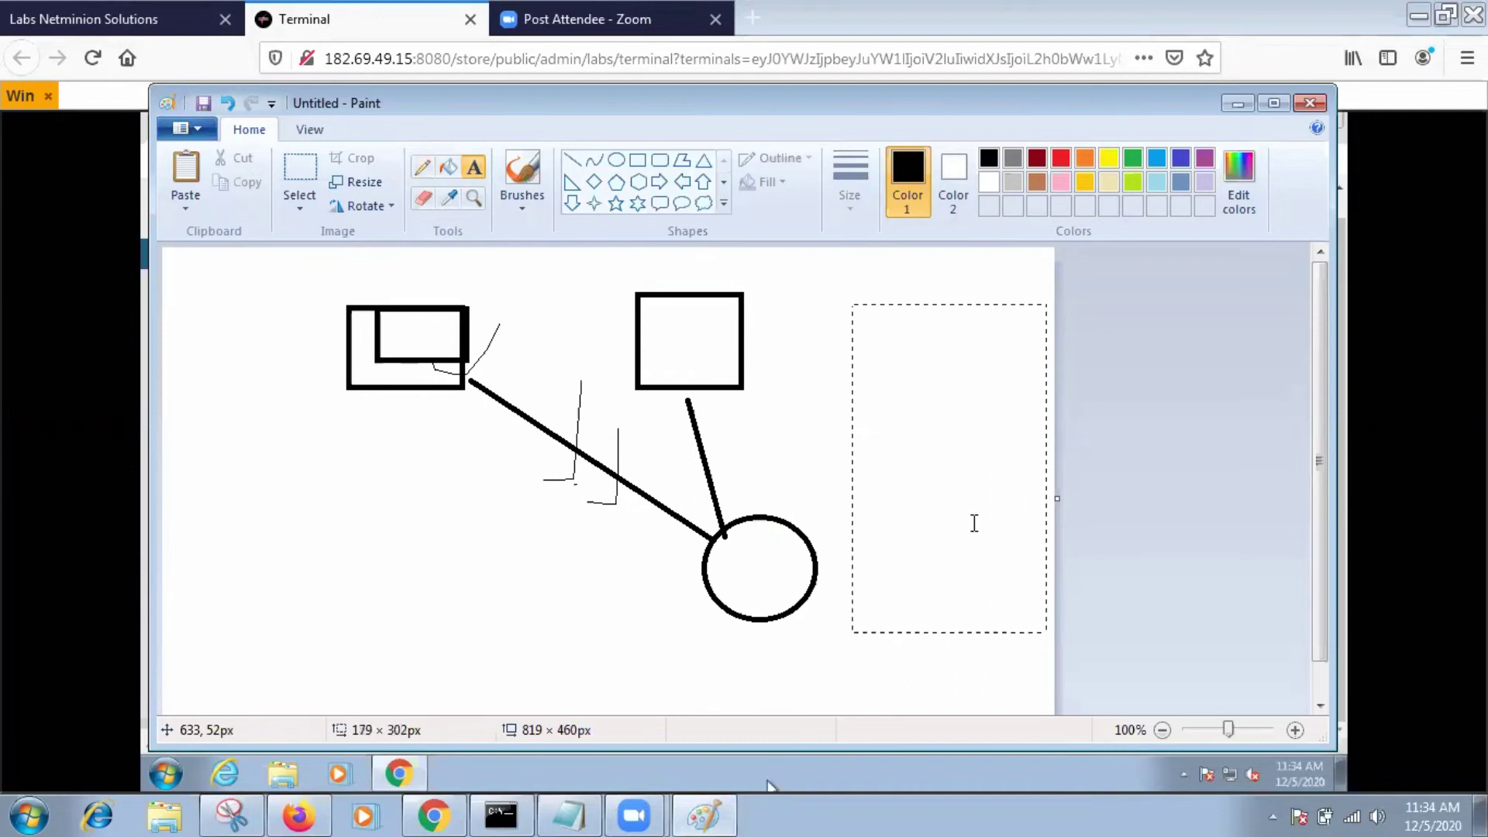
type("1.")
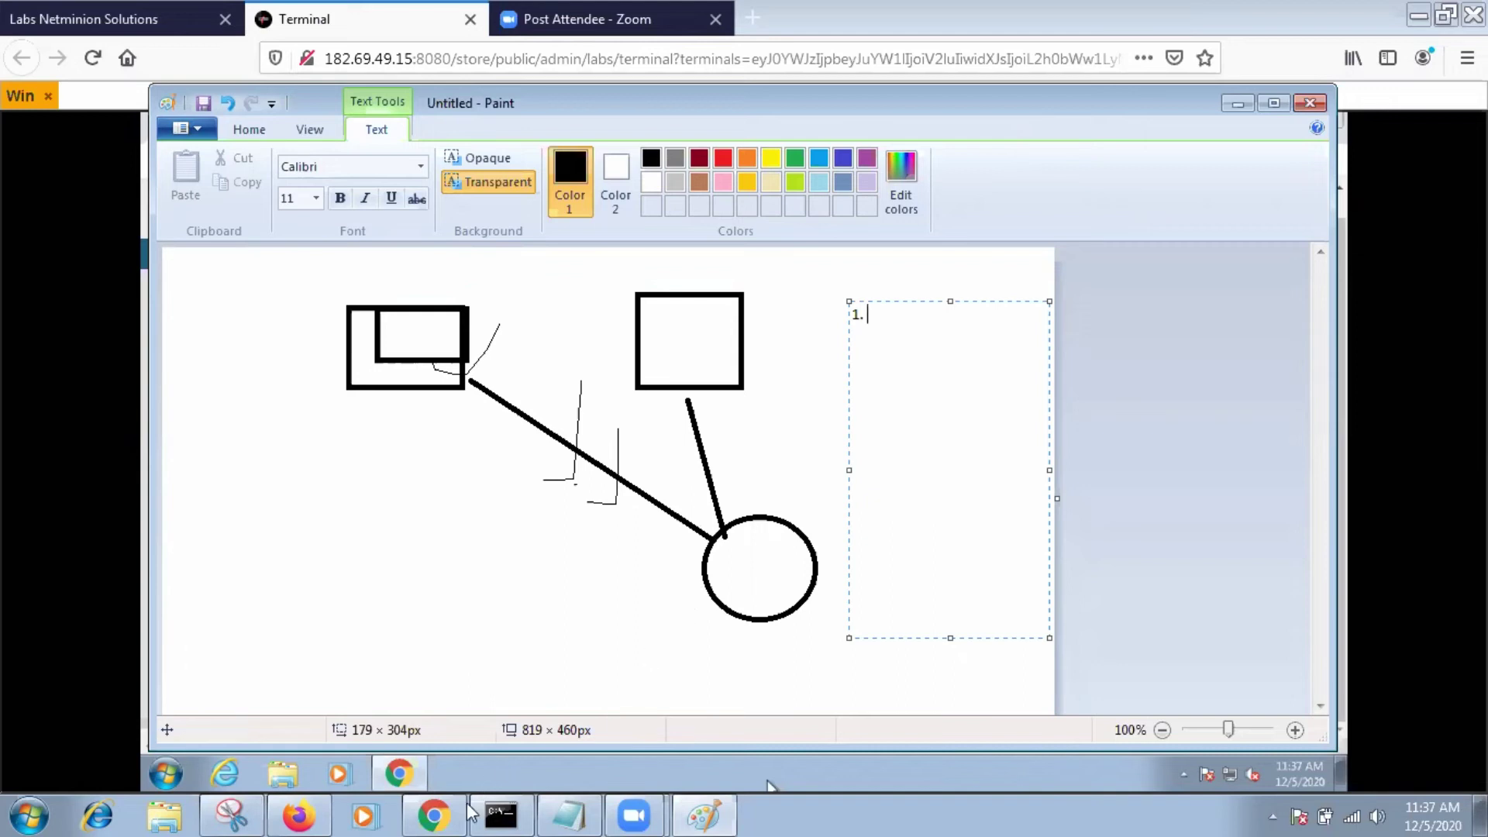
left_click(443, 810)
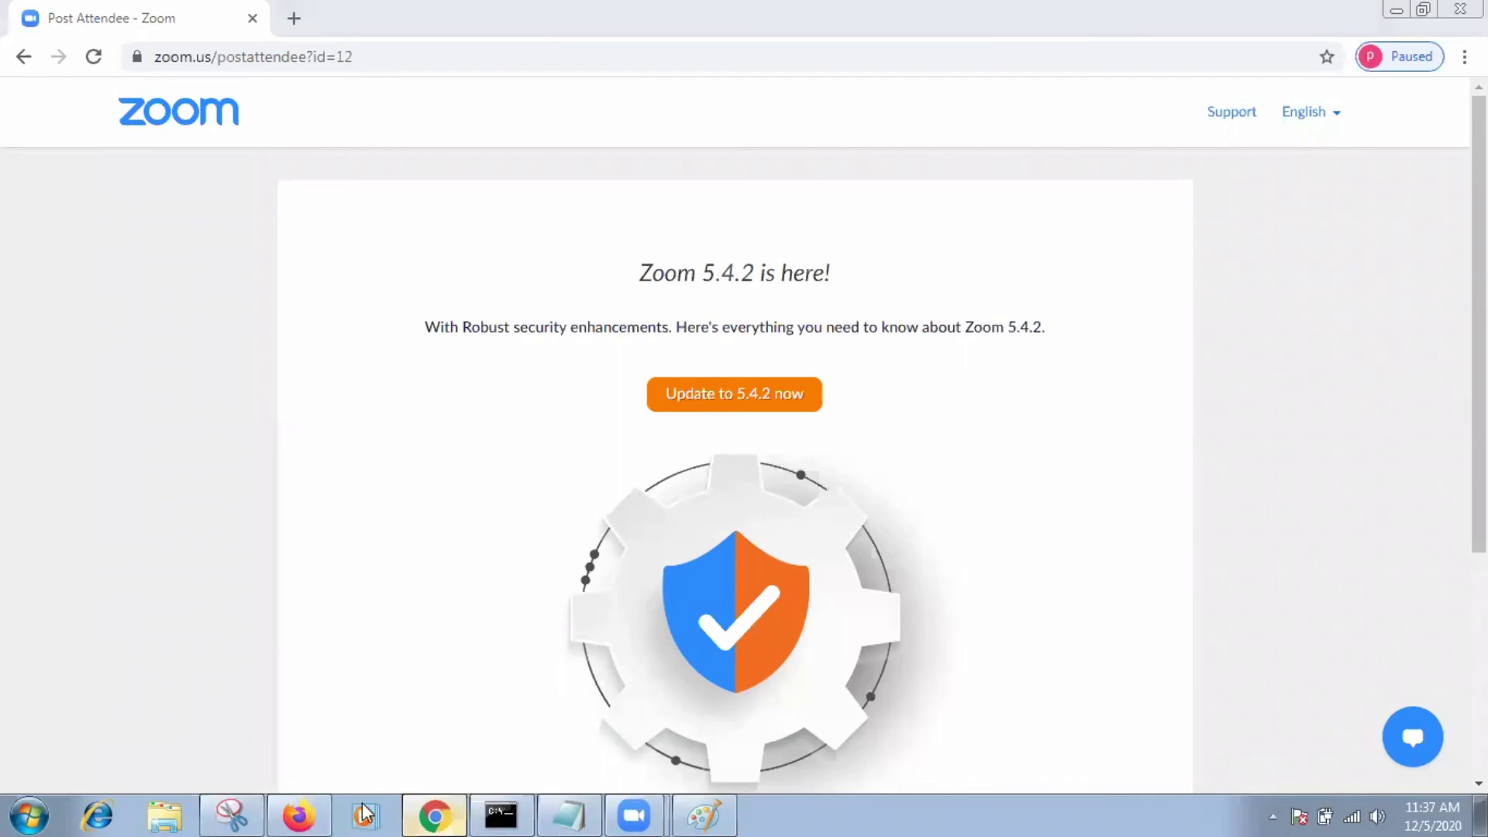
Switch from Chrome's Zoom page back to the remote lab console showing APIC.
left_click(278, 812)
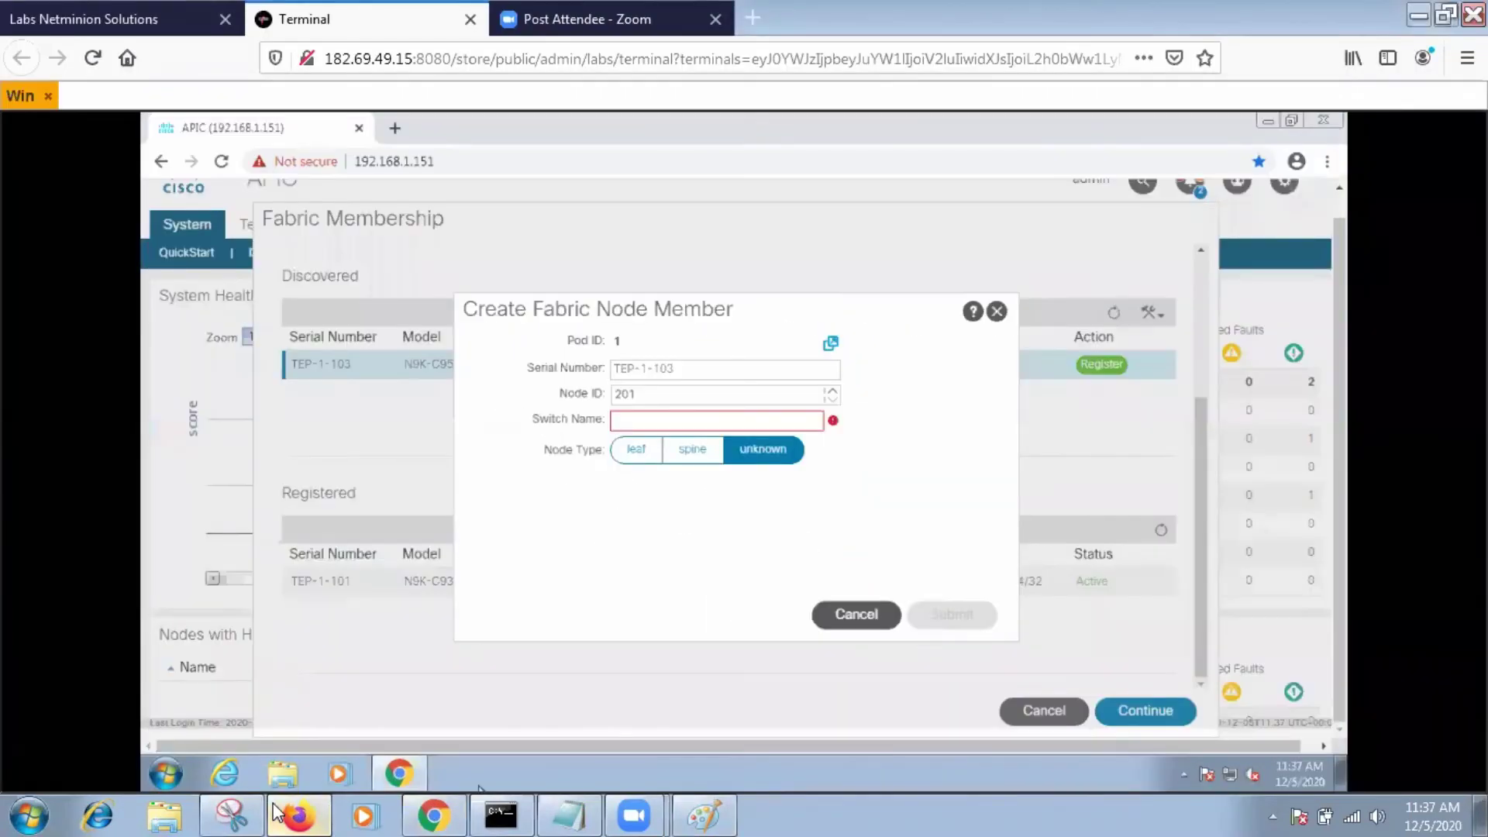
Register node 201 as spine1 with node type spine.
left_click(615, 416)
type("spine1")
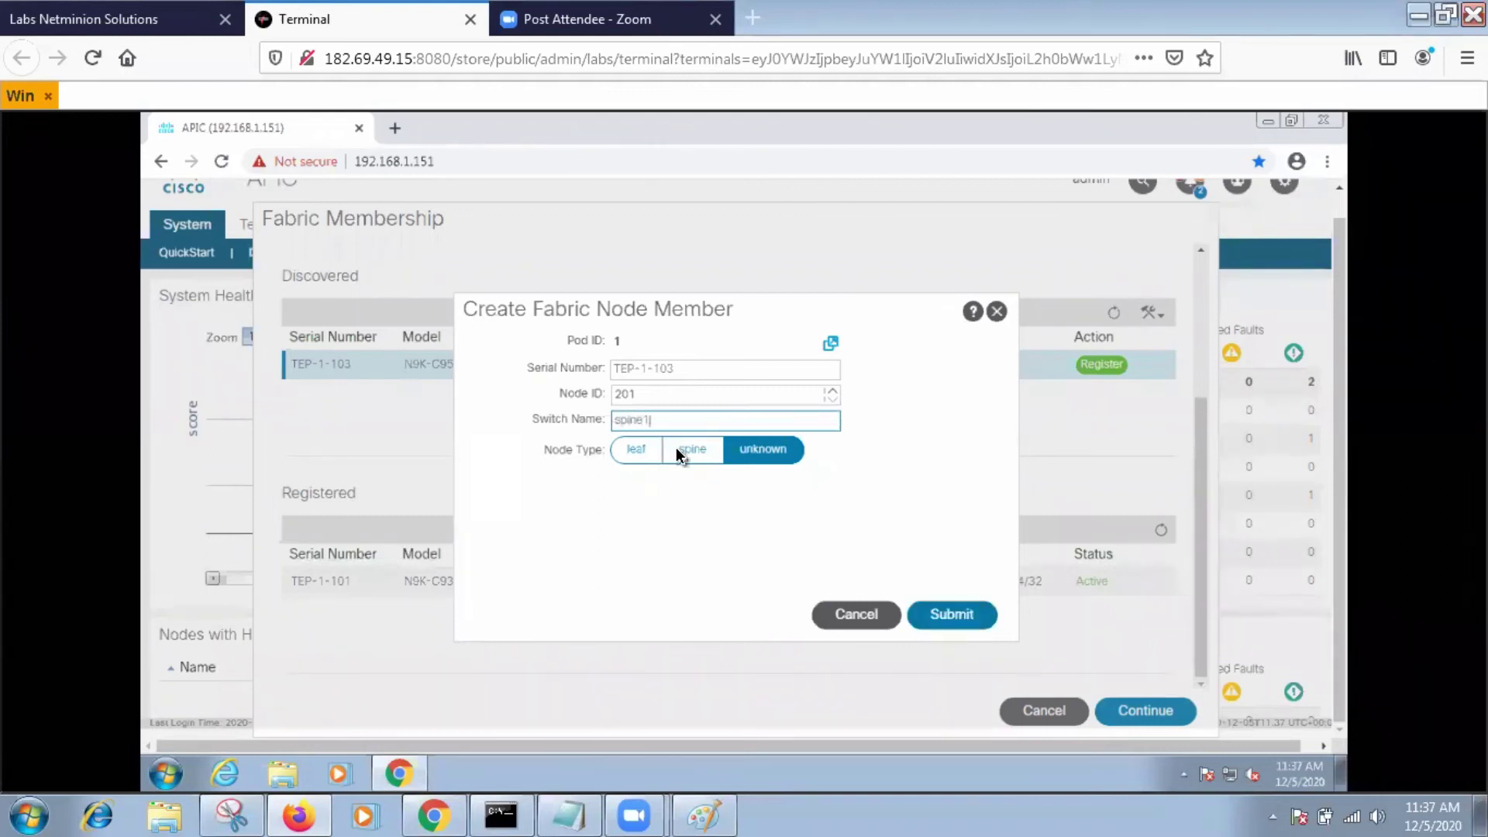
left_click(676, 449)
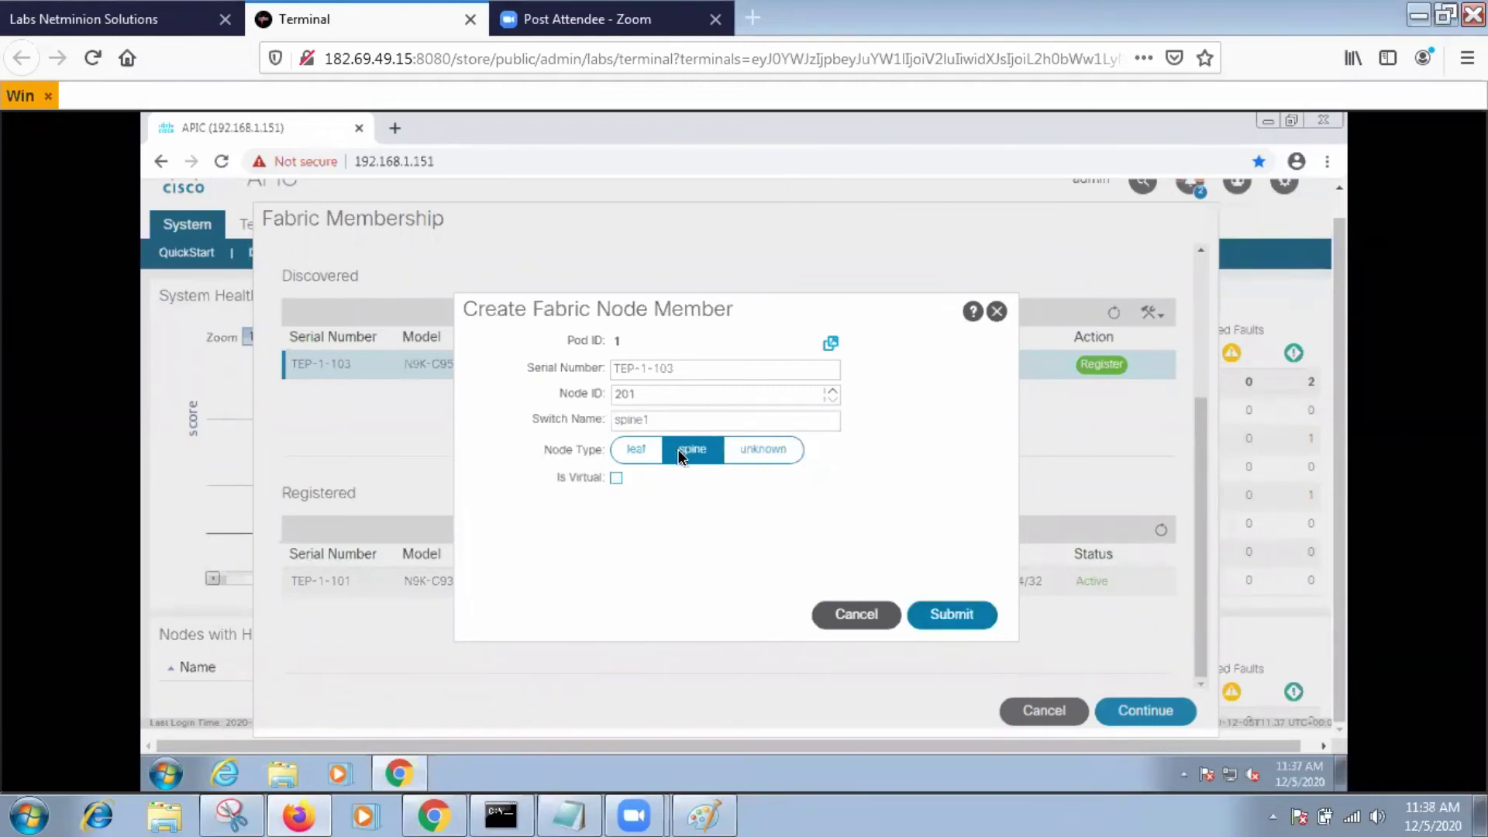
left_click(950, 613)
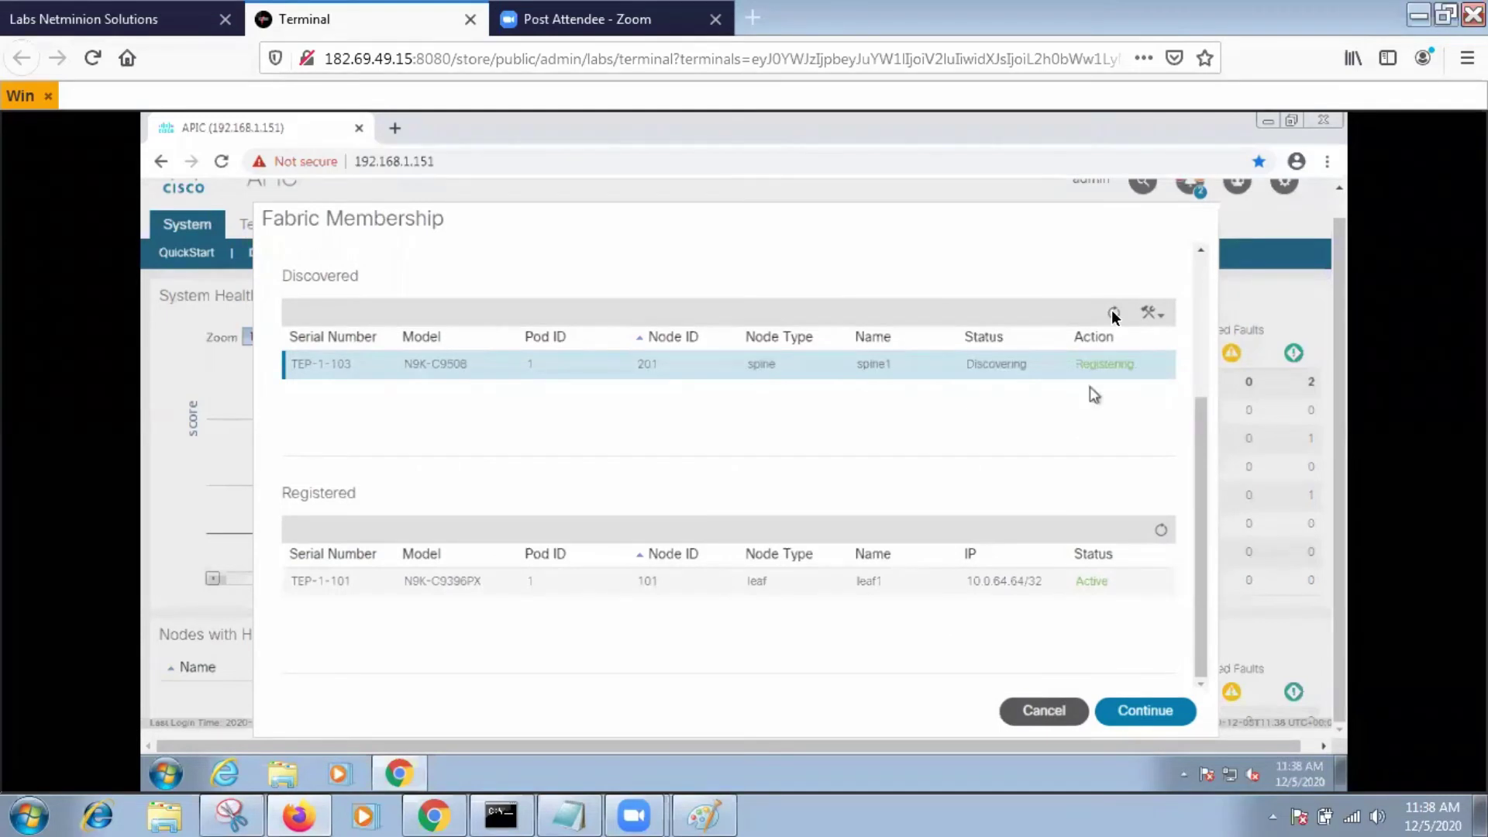
Refresh the Discovered and Registered lists until leaf TEP-1-102 appears.
left_click(1111, 310)
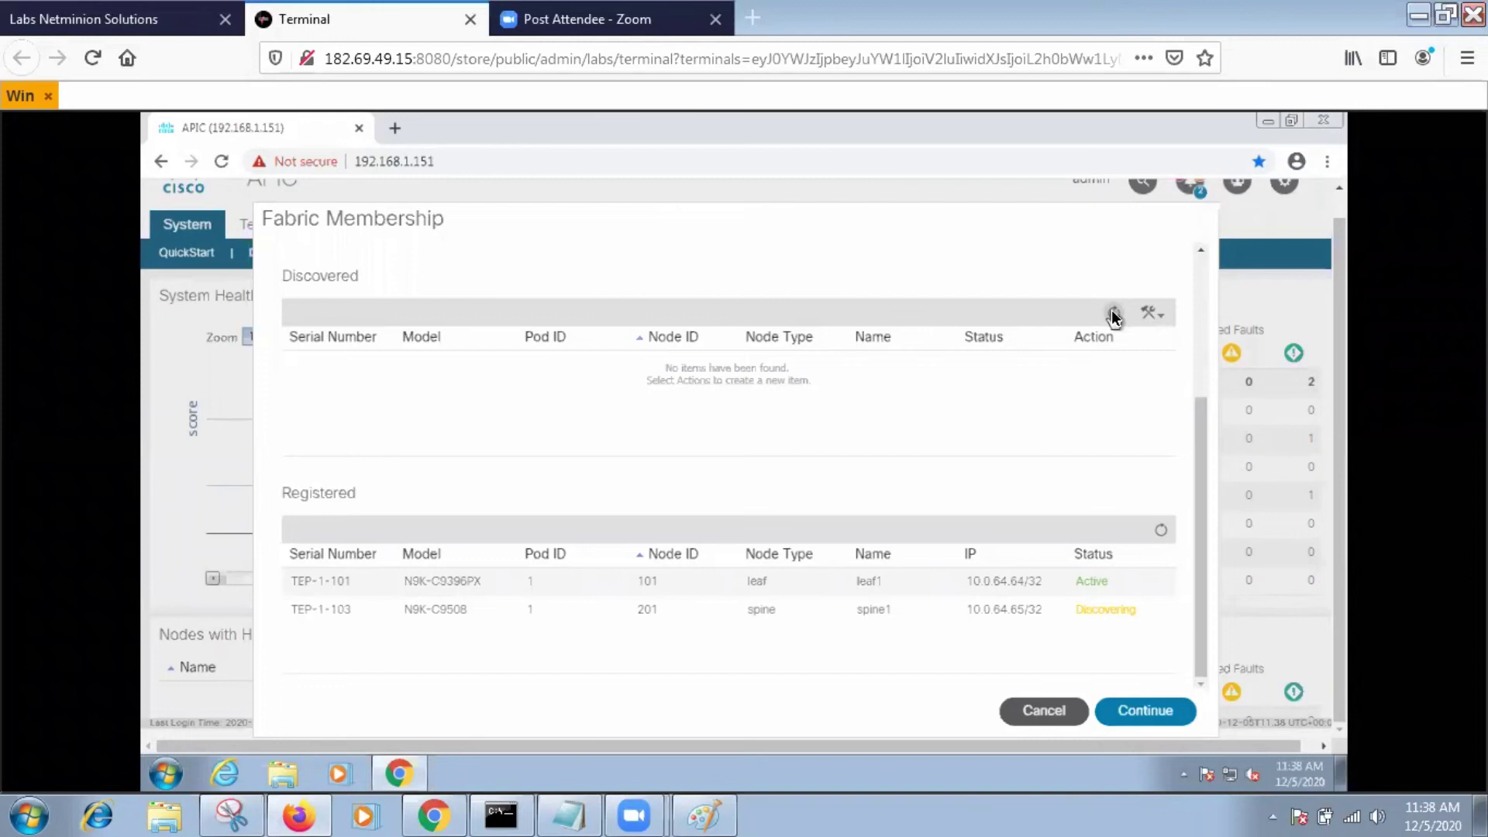
left_click(1113, 312)
left_click(1159, 535)
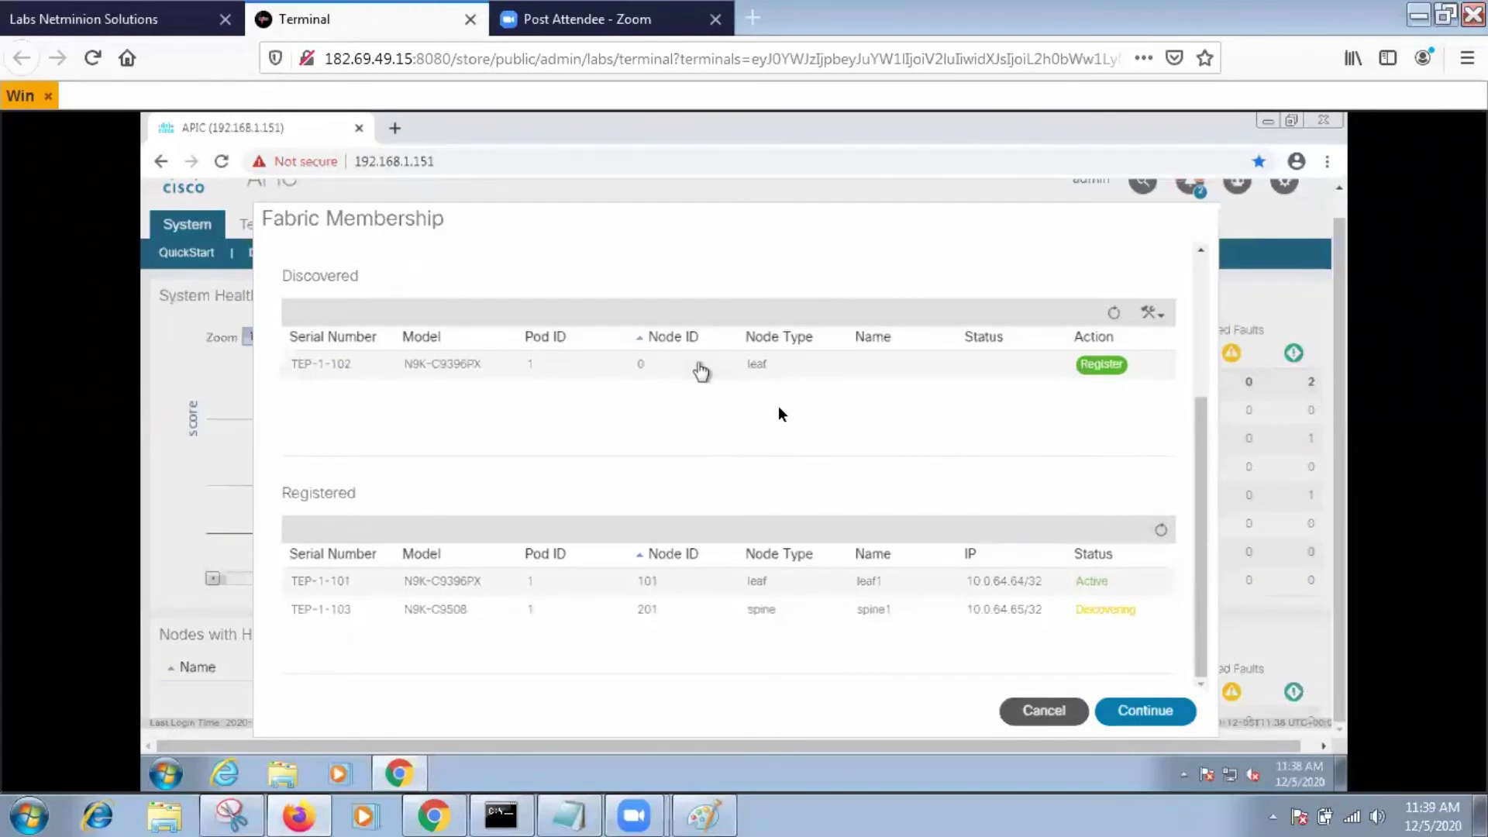
Register TEP-1-102 with Node ID 102, switch name leaf2 and node type leaf.
left_click(1099, 363)
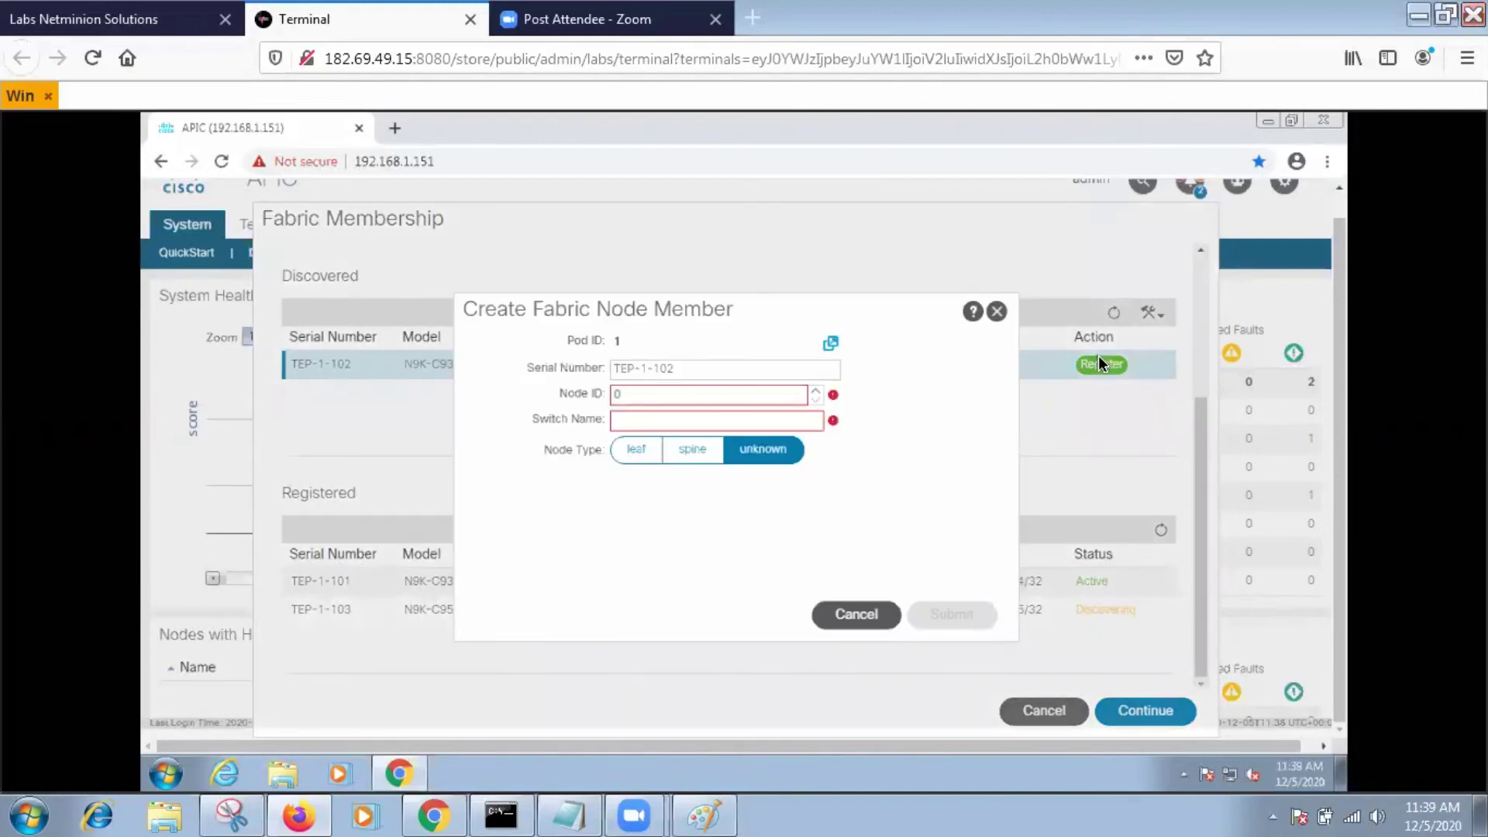
left_click(628, 393)
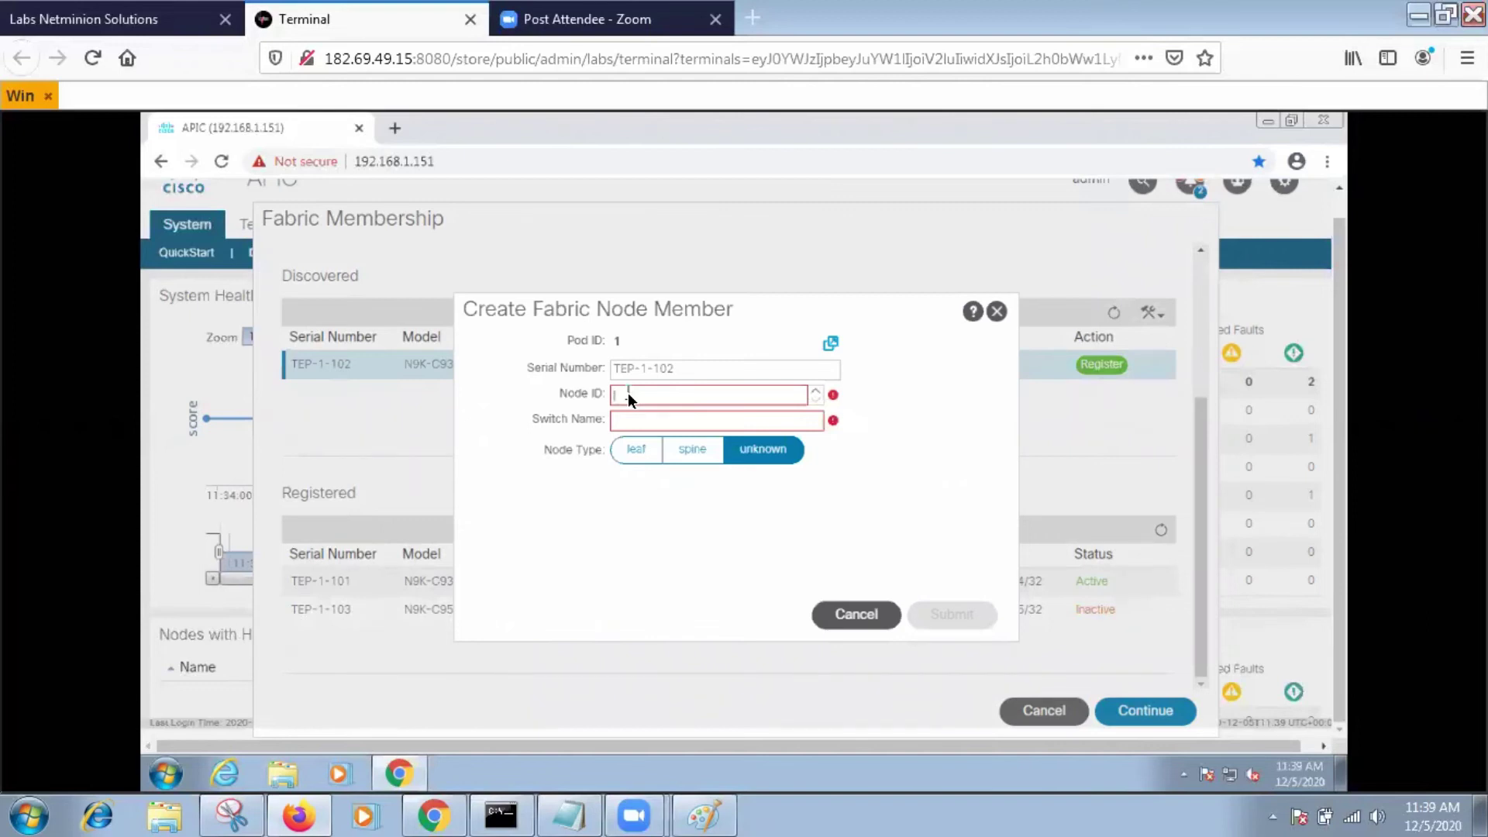
type("02")
left_click(629, 421)
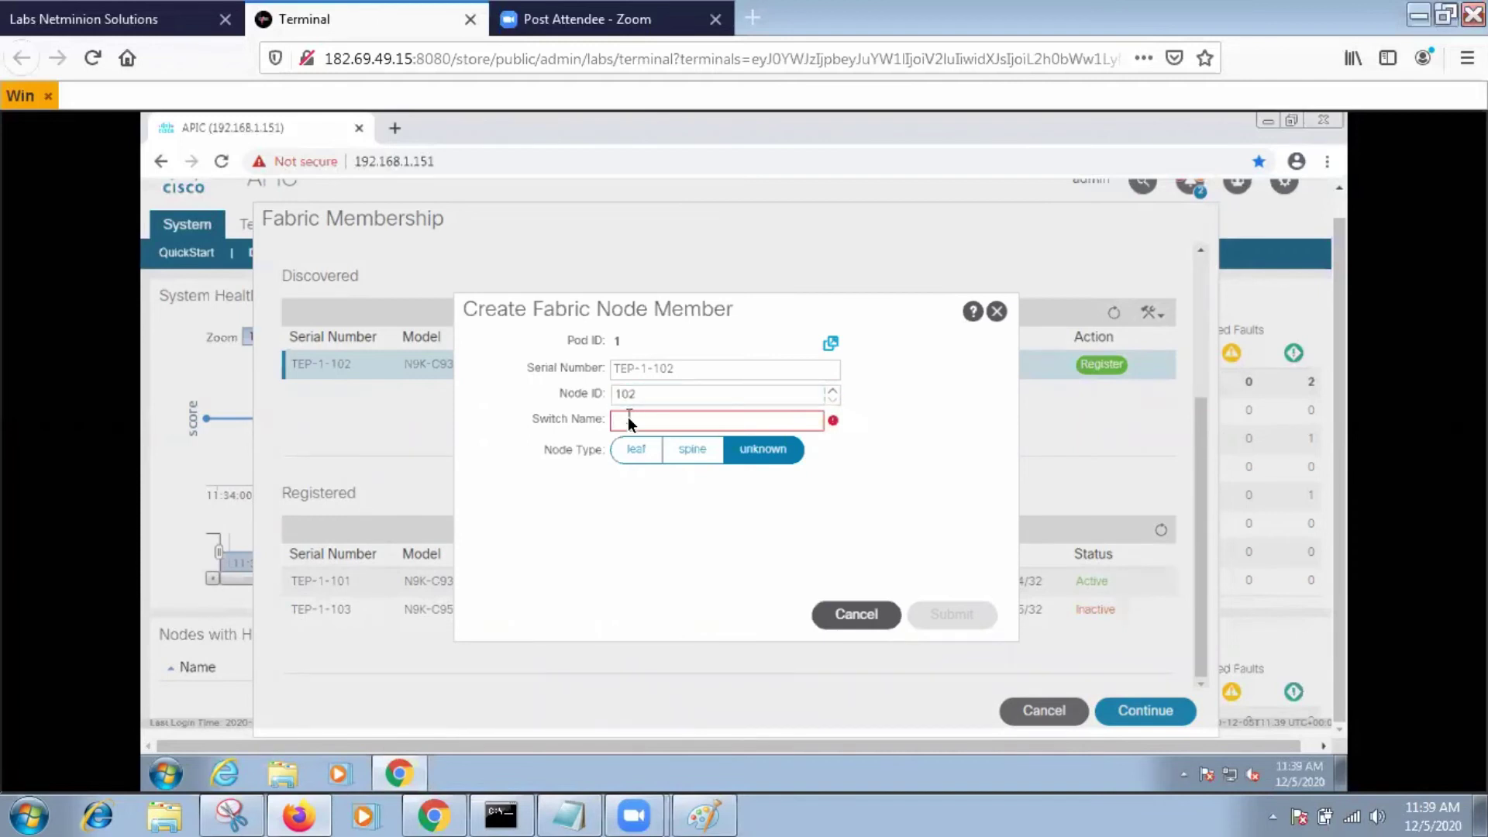
type("leaf2")
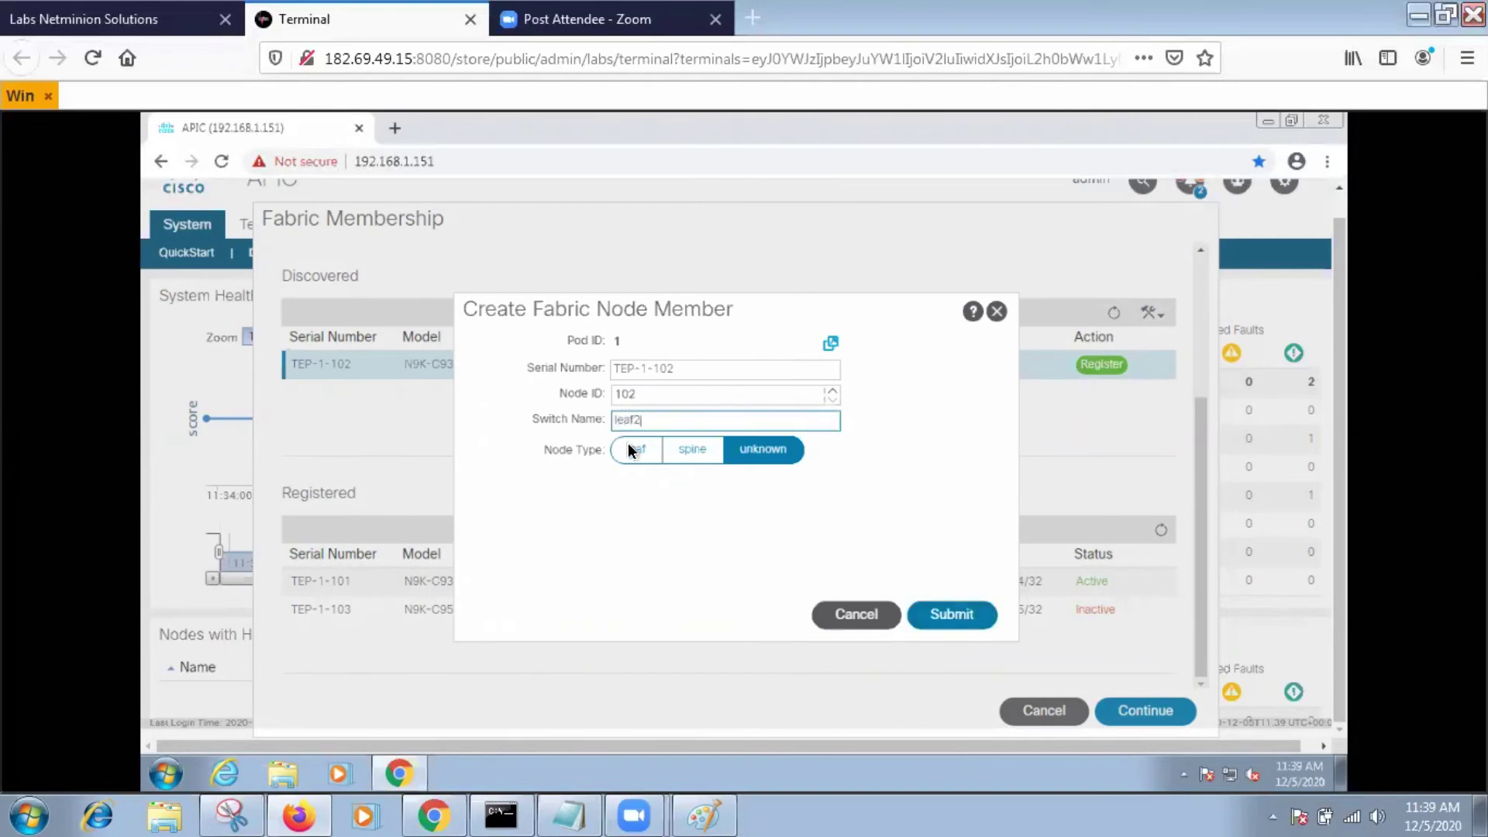
left_click(630, 450)
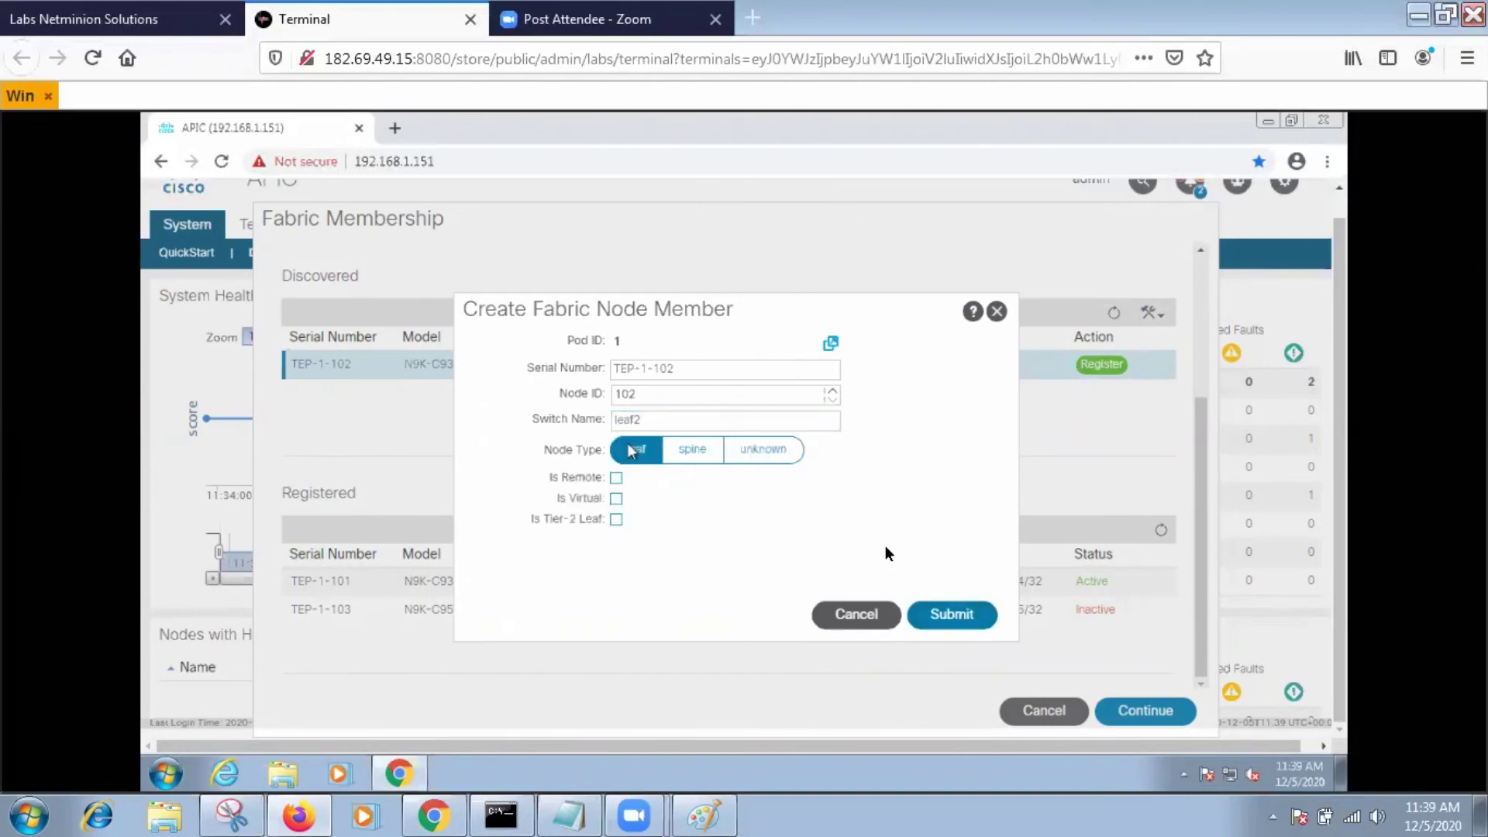
left_click(934, 611)
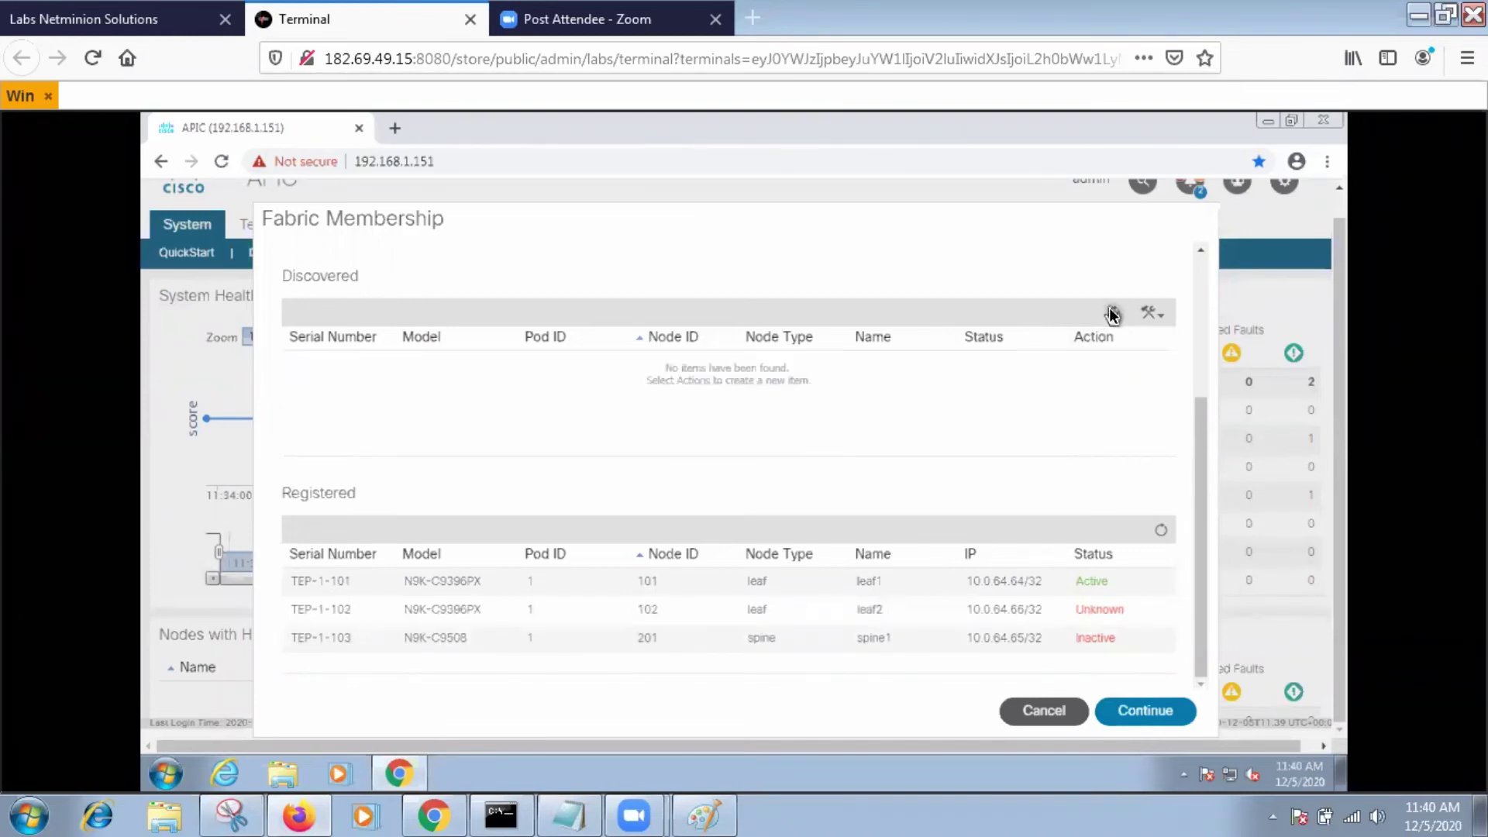
Refresh Registered Nodes until leaf1, leaf2 and spine1 read Active, then finish Fabric Membership.
left_click(1160, 531)
left_click(1160, 532)
left_click(1161, 531)
left_click(1164, 530)
left_click(1162, 531)
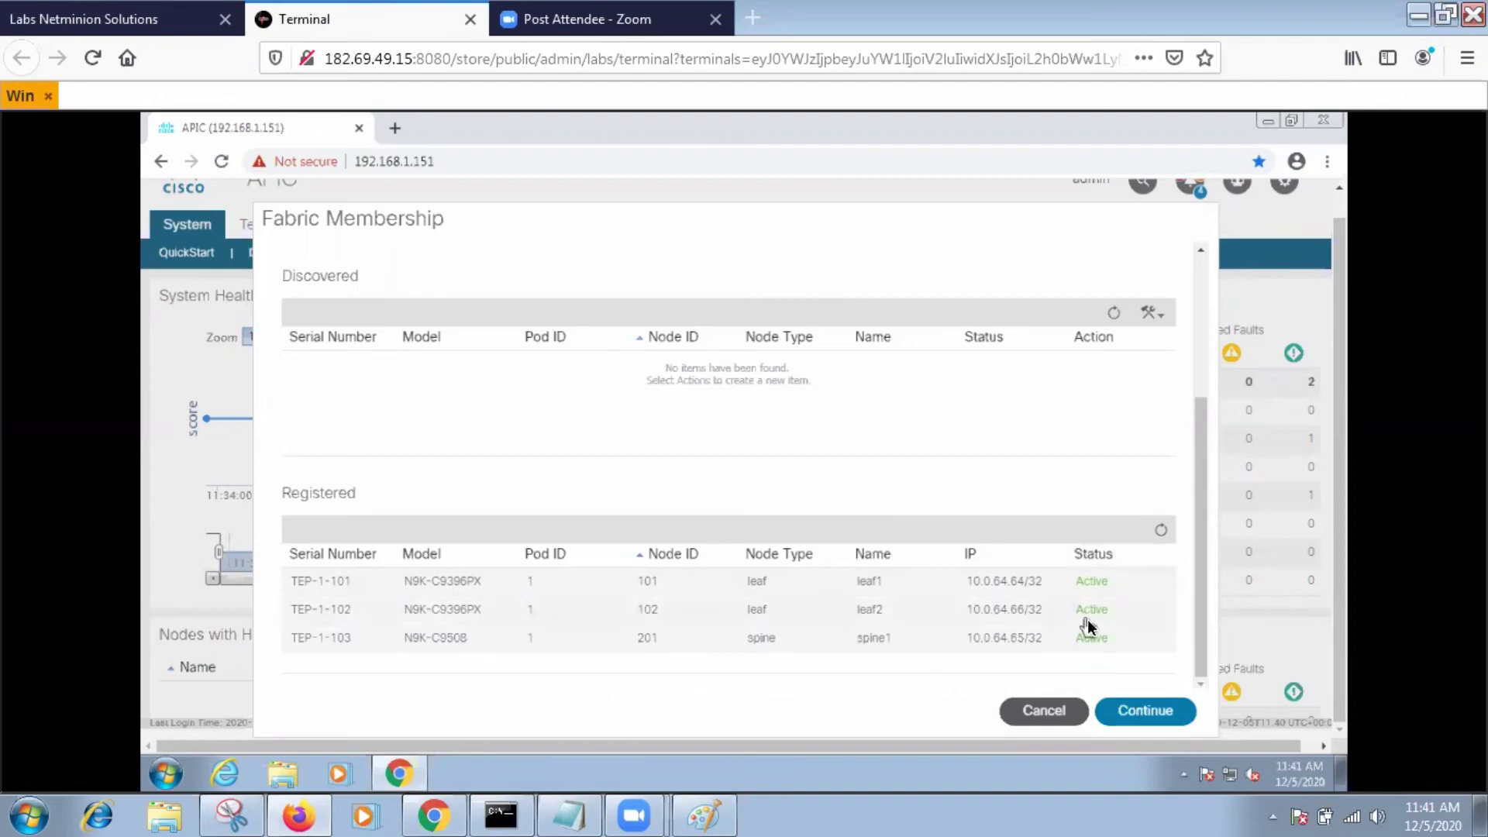
left_click(1132, 710)
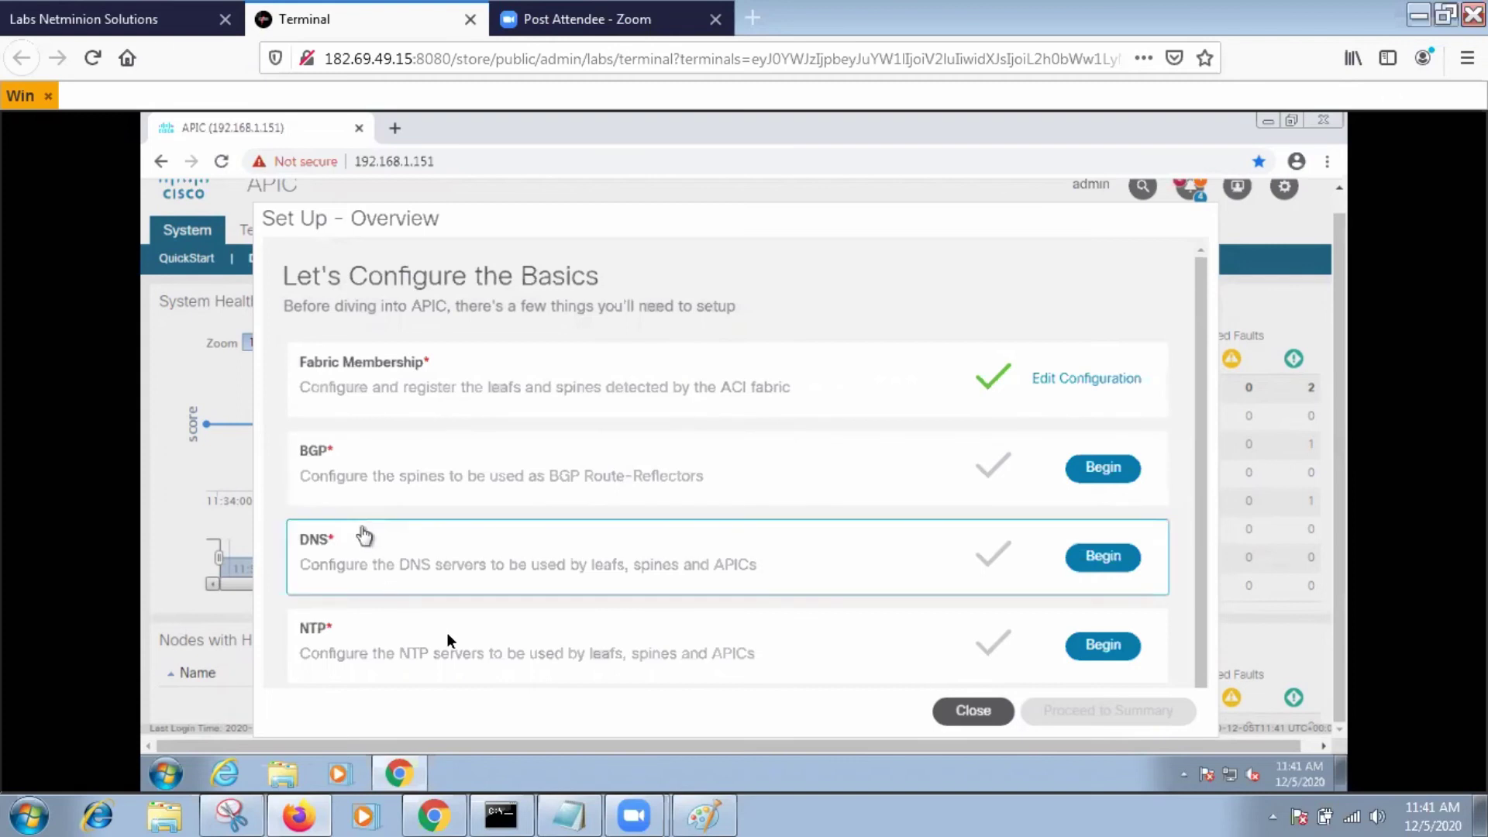
Close the Set Up - Overview dialog to reach the System Dashboard.
left_click(972, 711)
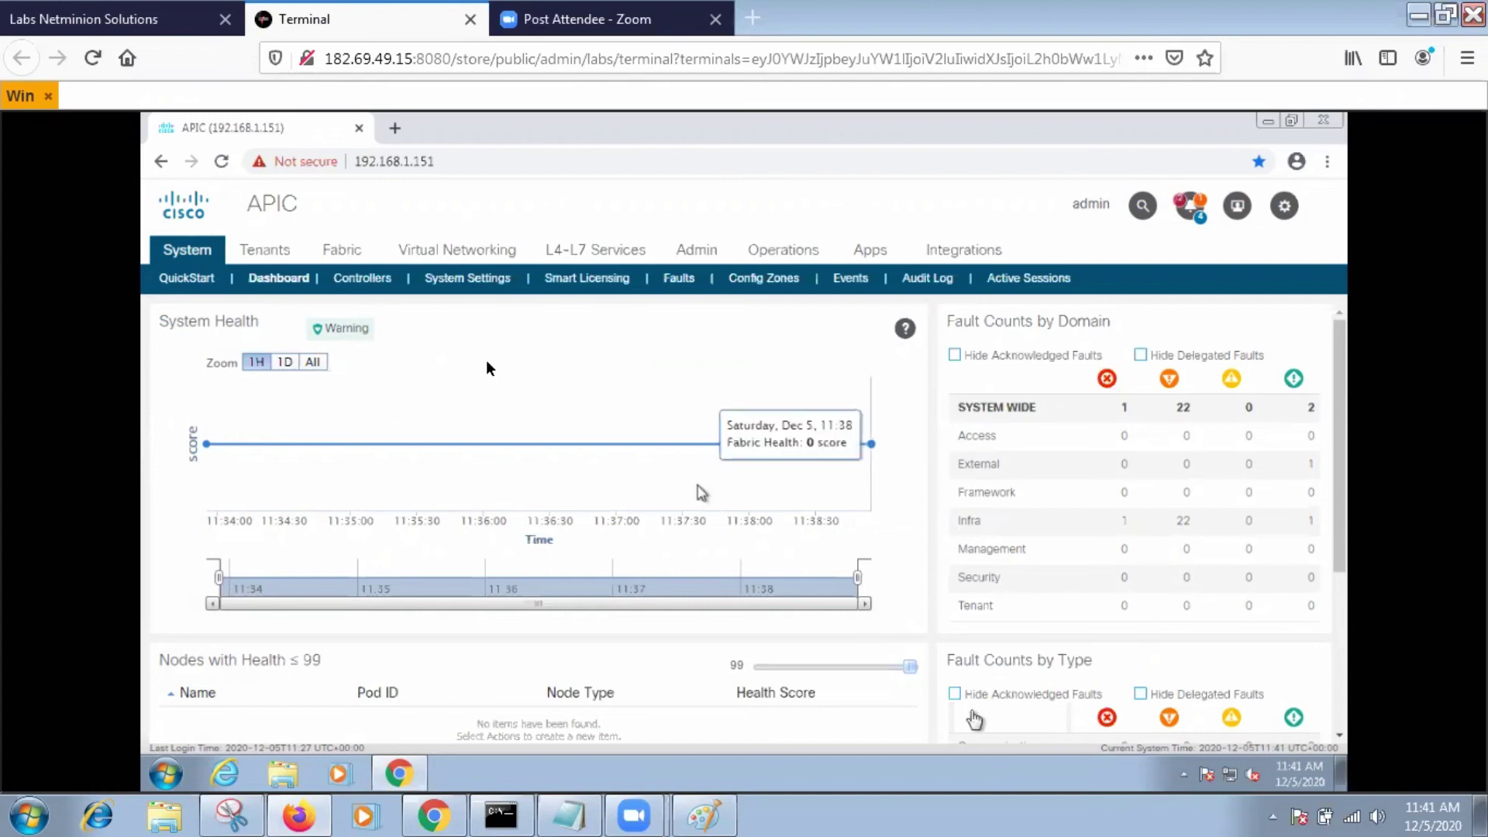
In Fabric > Inventory > Fabric Membership, confirm three registered nodes and none pending registration.
left_click(335, 256)
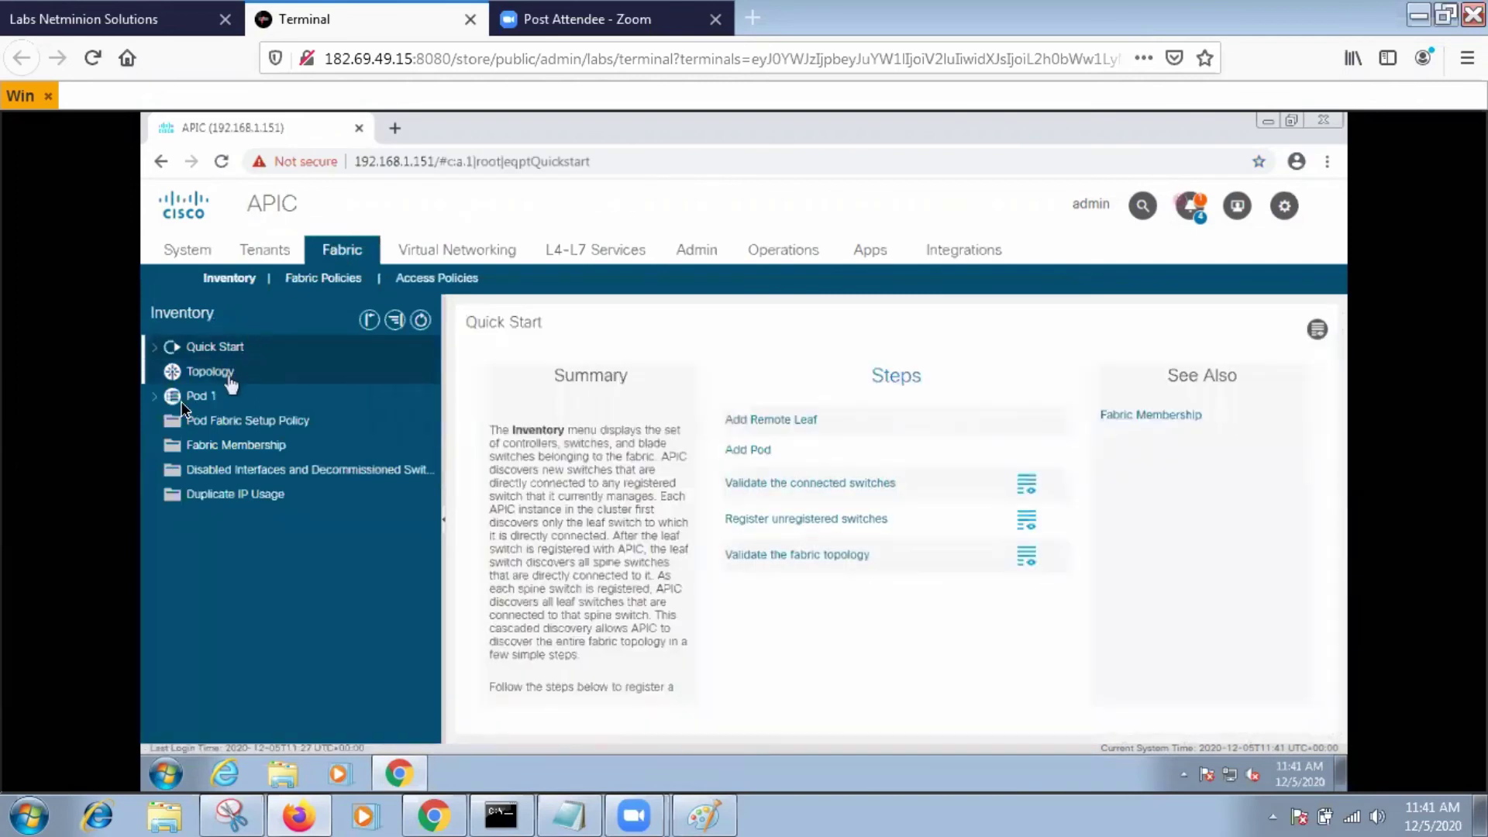
left_click(202, 443)
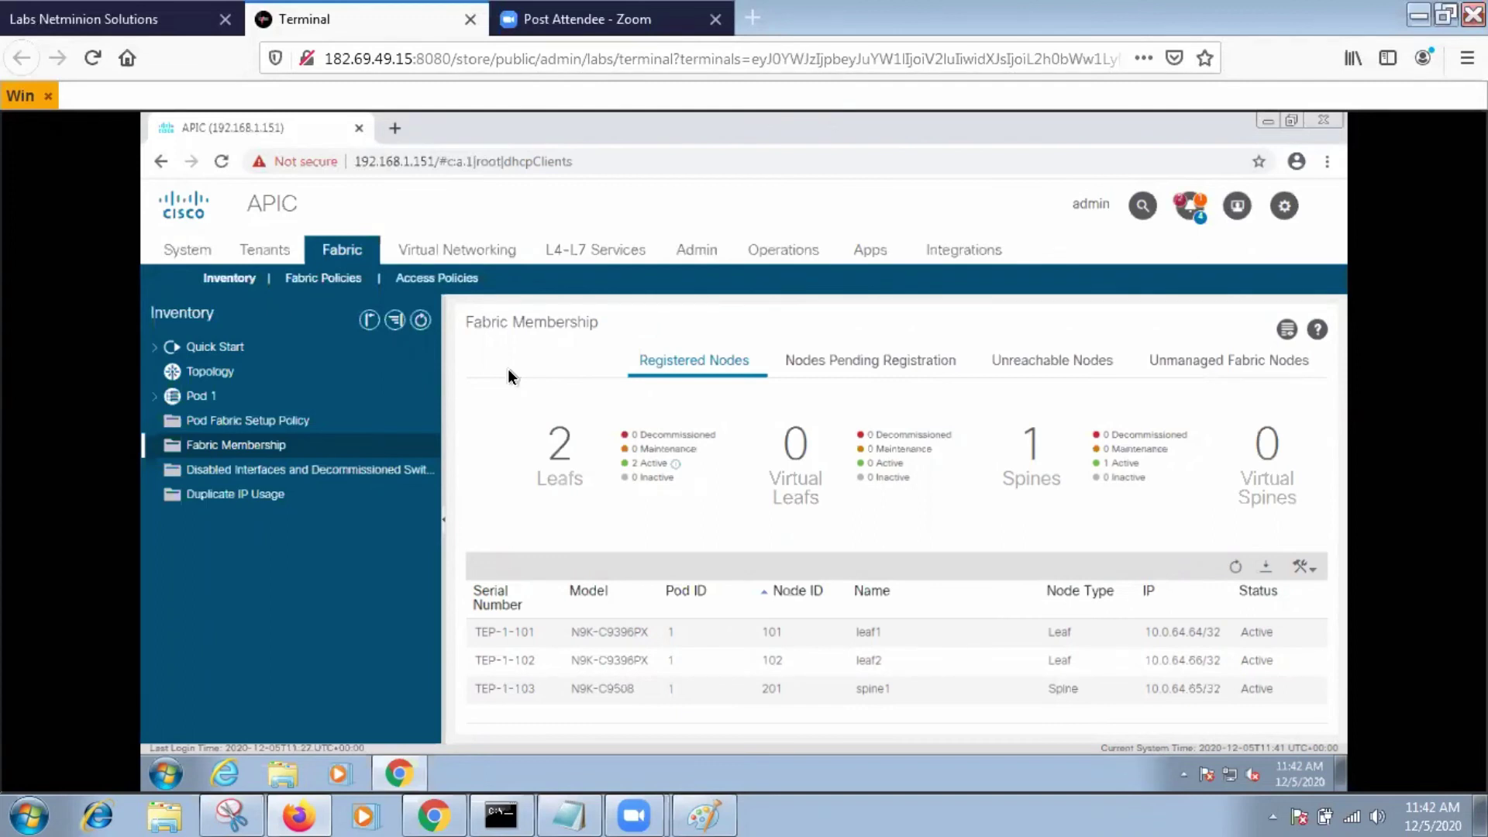
left_click(848, 359)
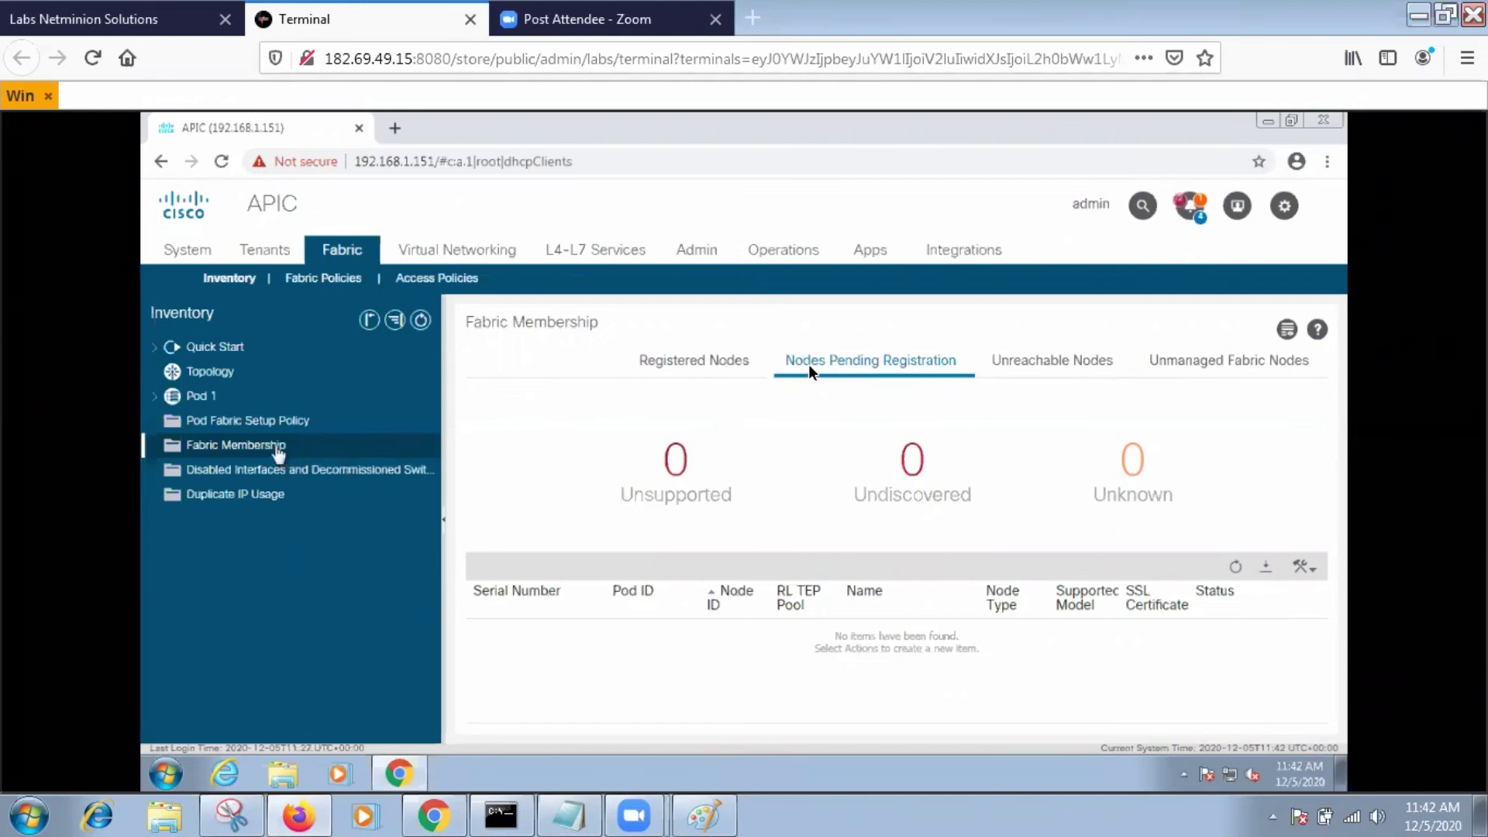
left_click(711, 361)
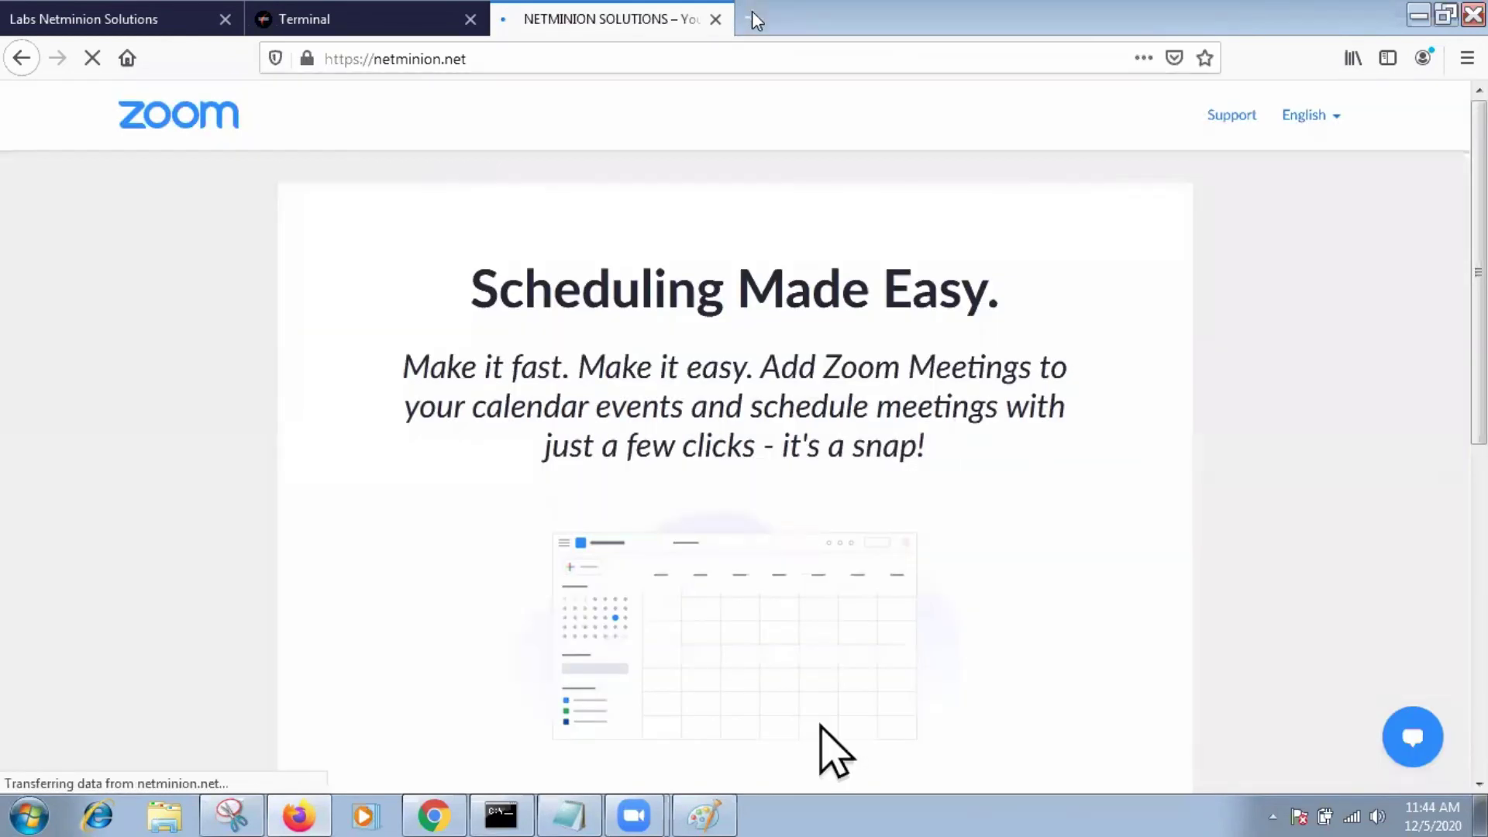
Open a new browser tab and begin entering the netminion.net address.
left_click(753, 17)
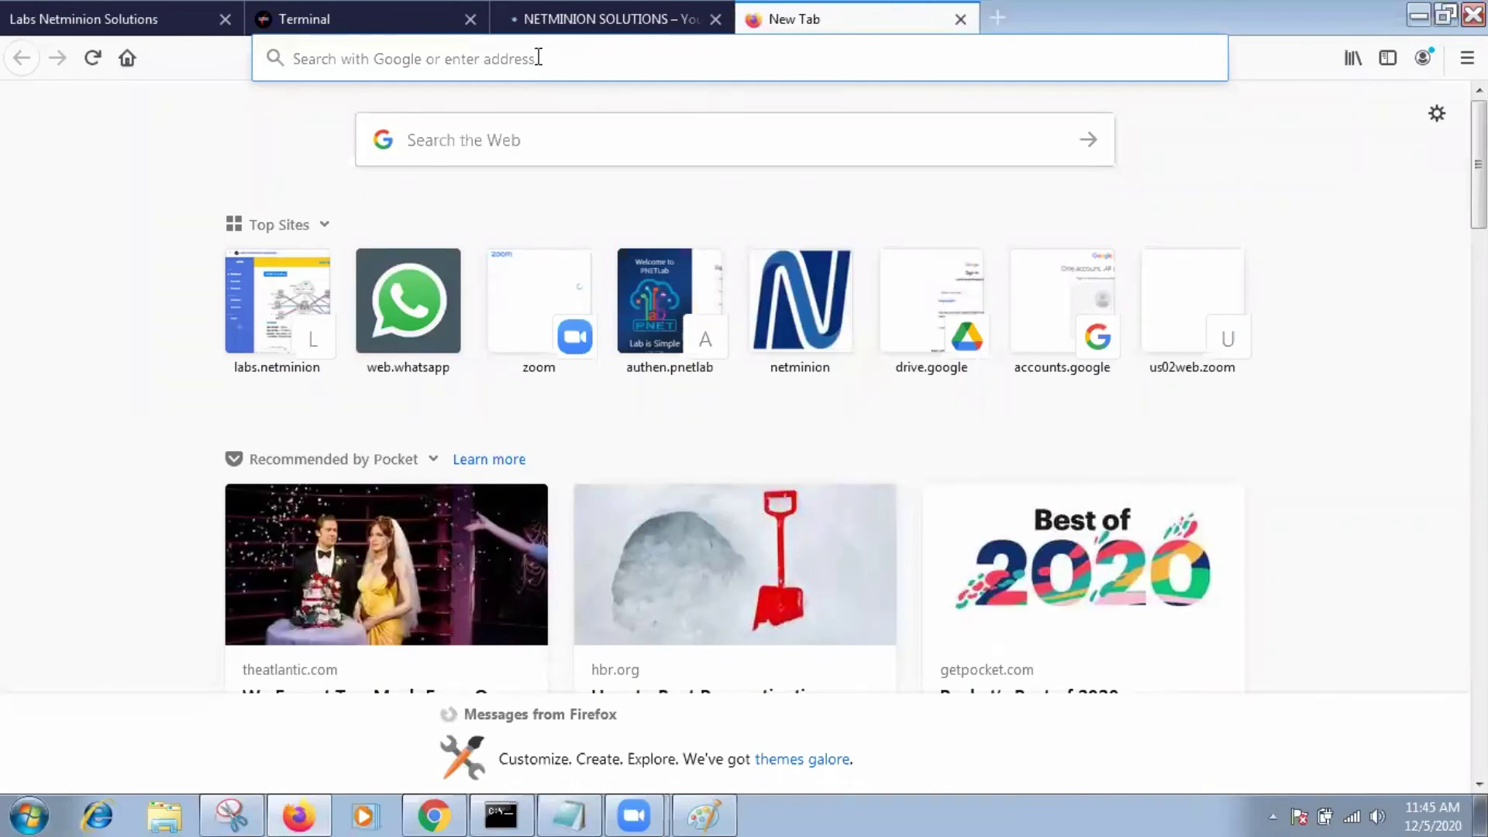
type("netnet")
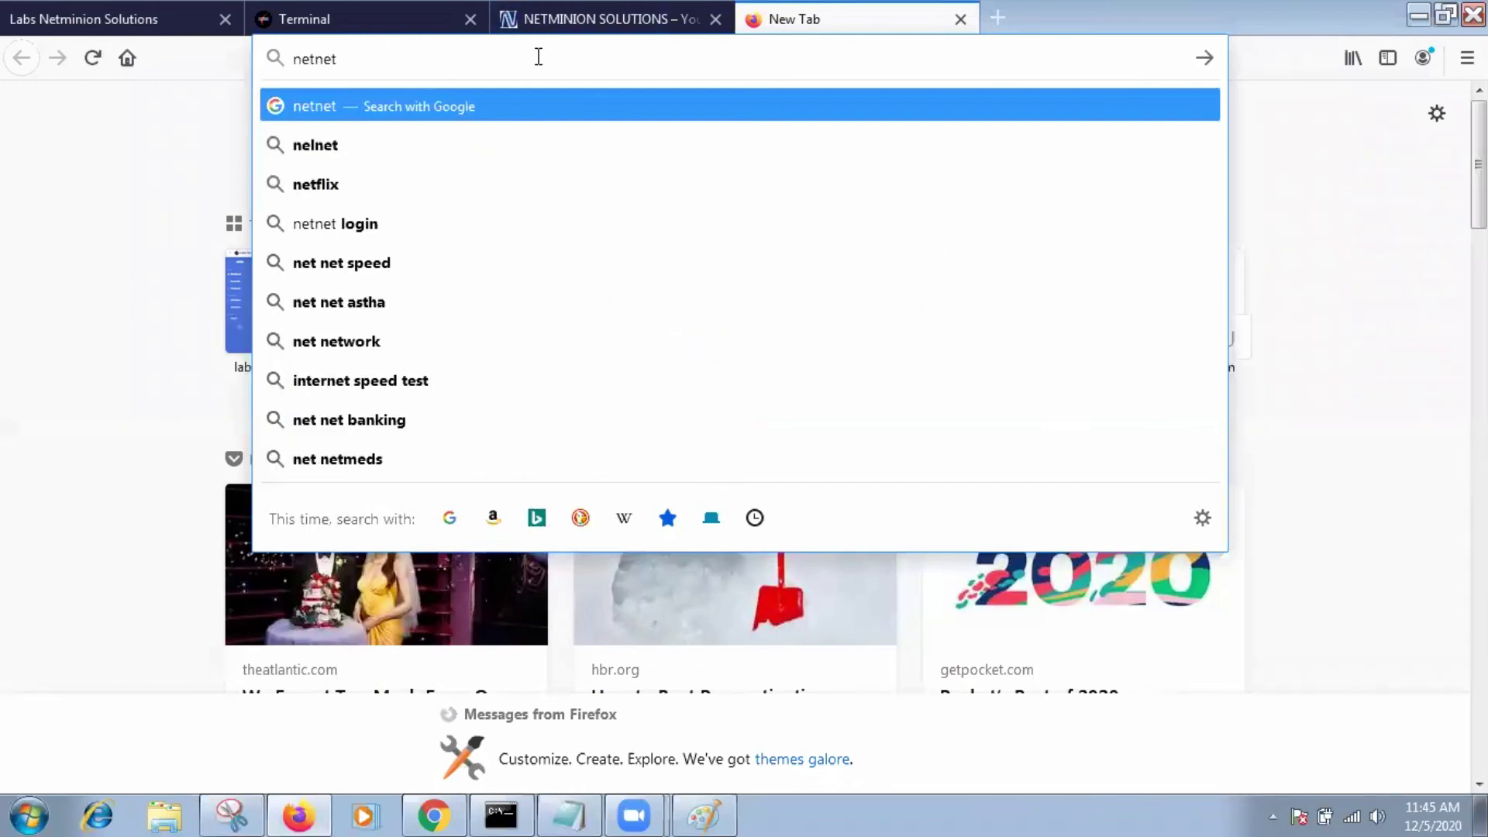
key("BackSpace")
key("BackSpace")
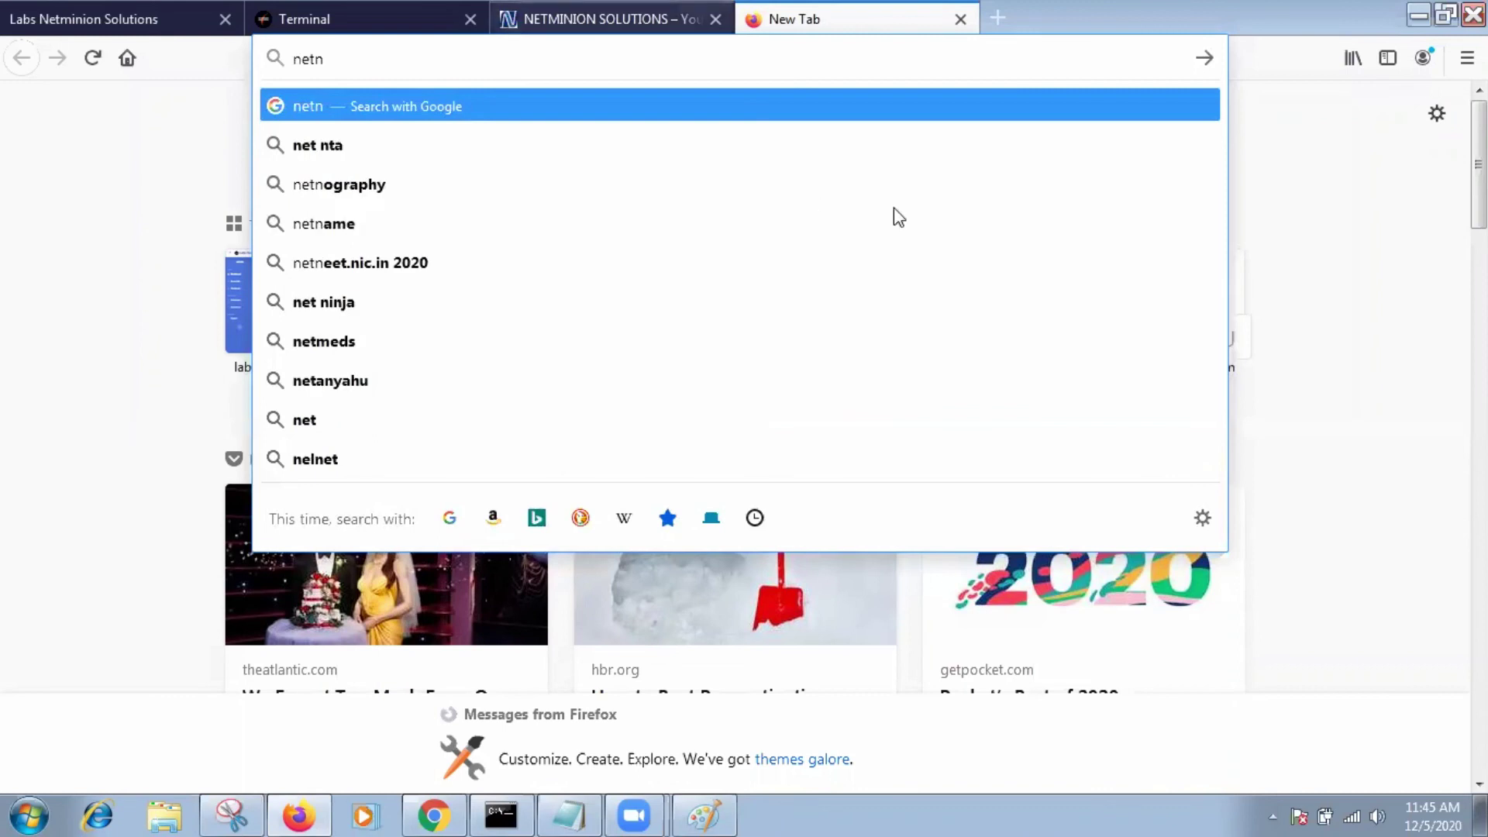
On the NetMinion site, dismiss Enroll Today and open Trainings > Networking > Cisco > Data Center > ACI.
key("ctrl+Page_Up")
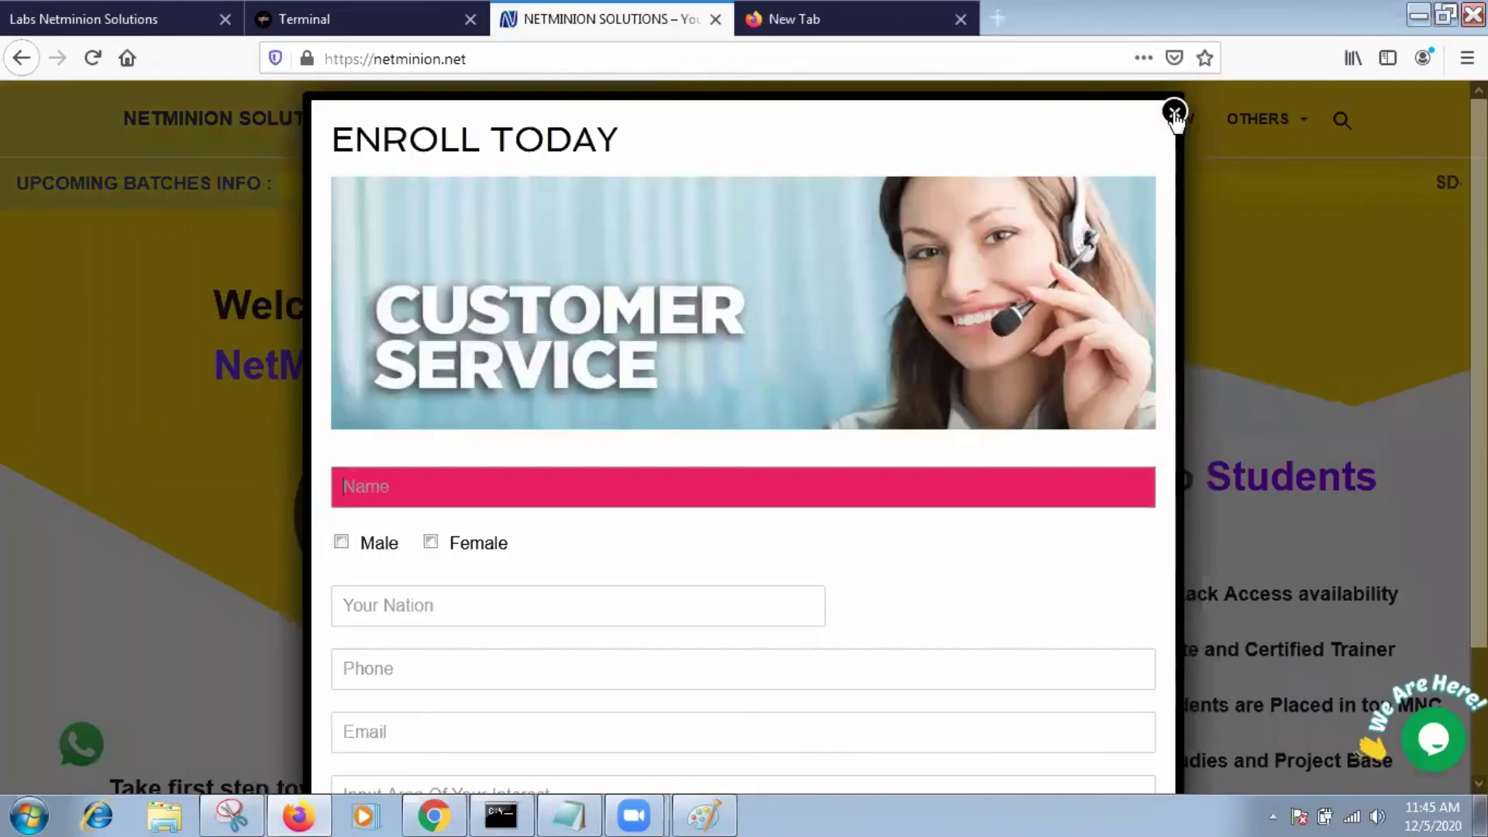
key("Escape")
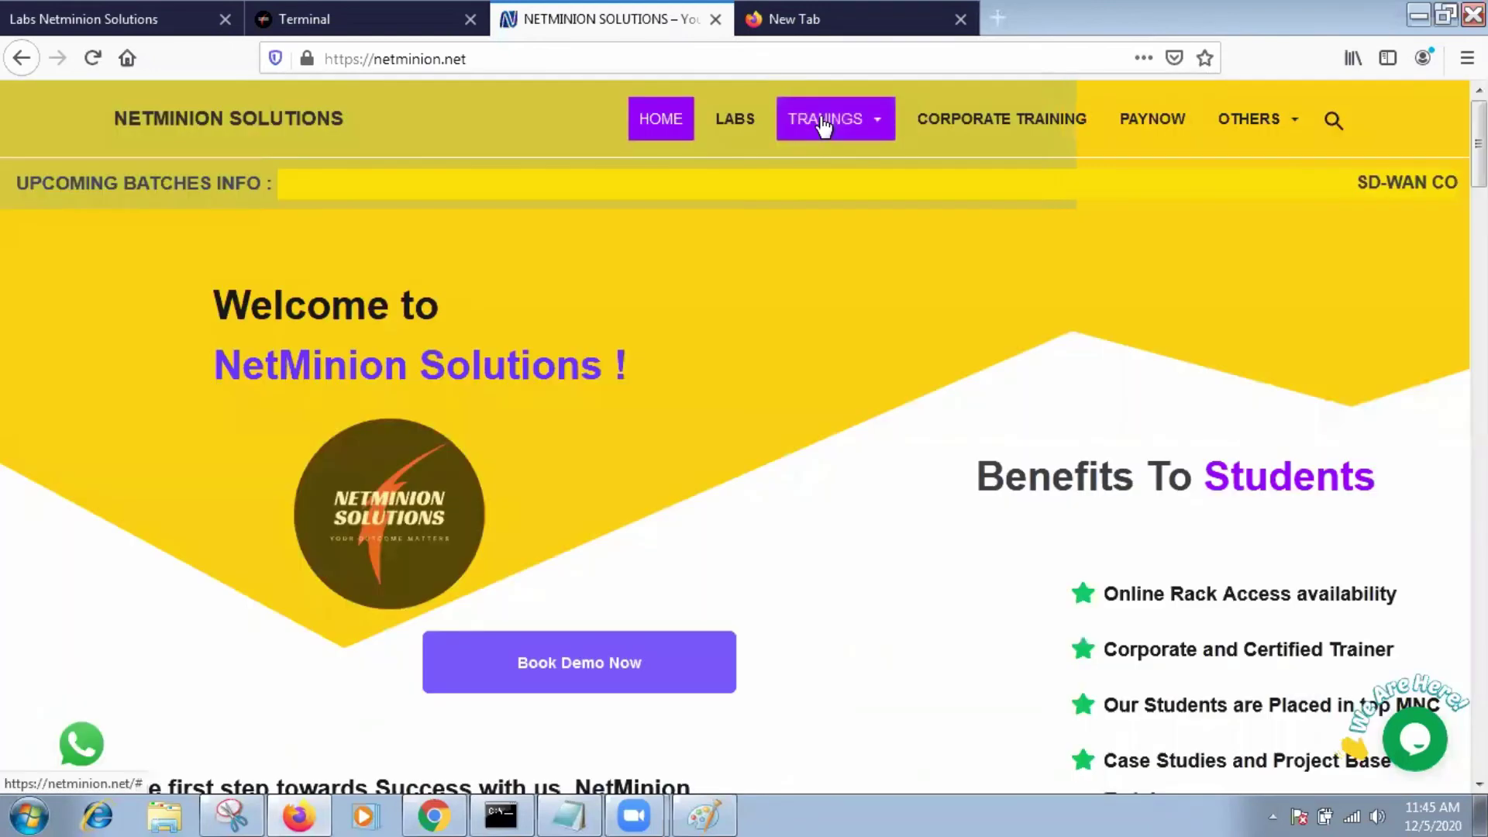
mouse_move(823, 126)
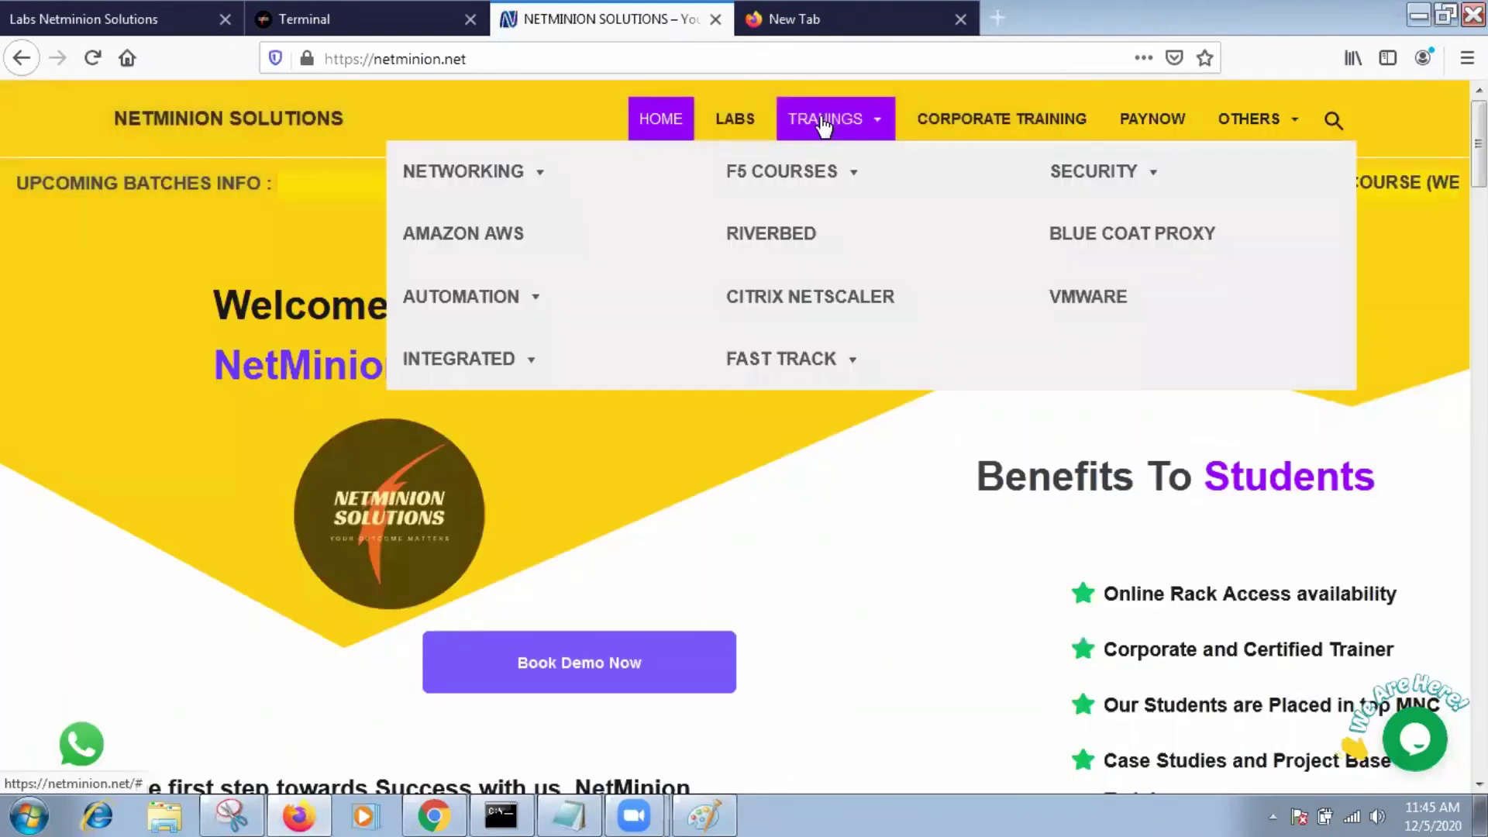
left_click(491, 182)
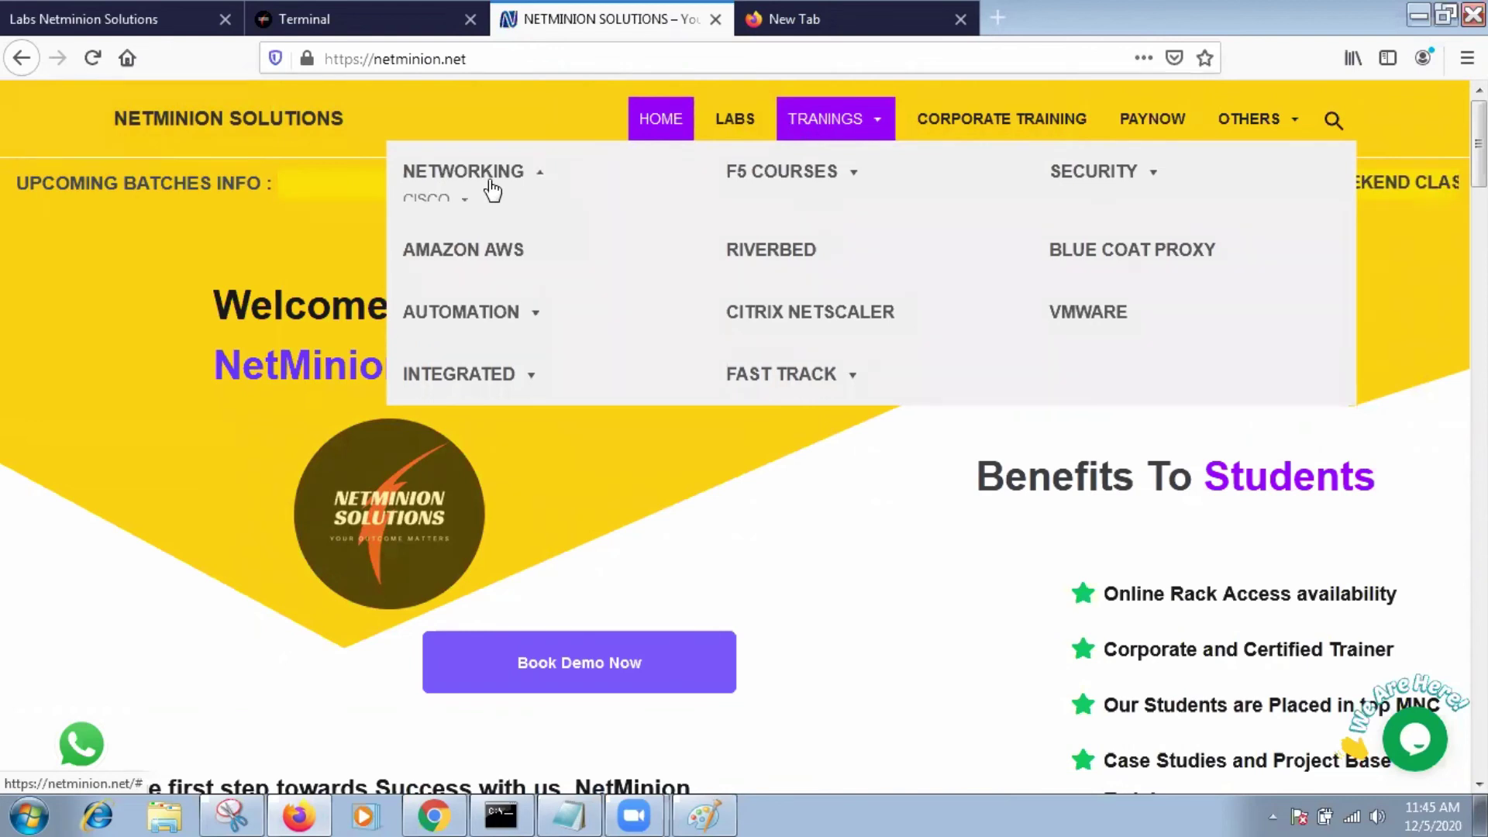
left_click(438, 204)
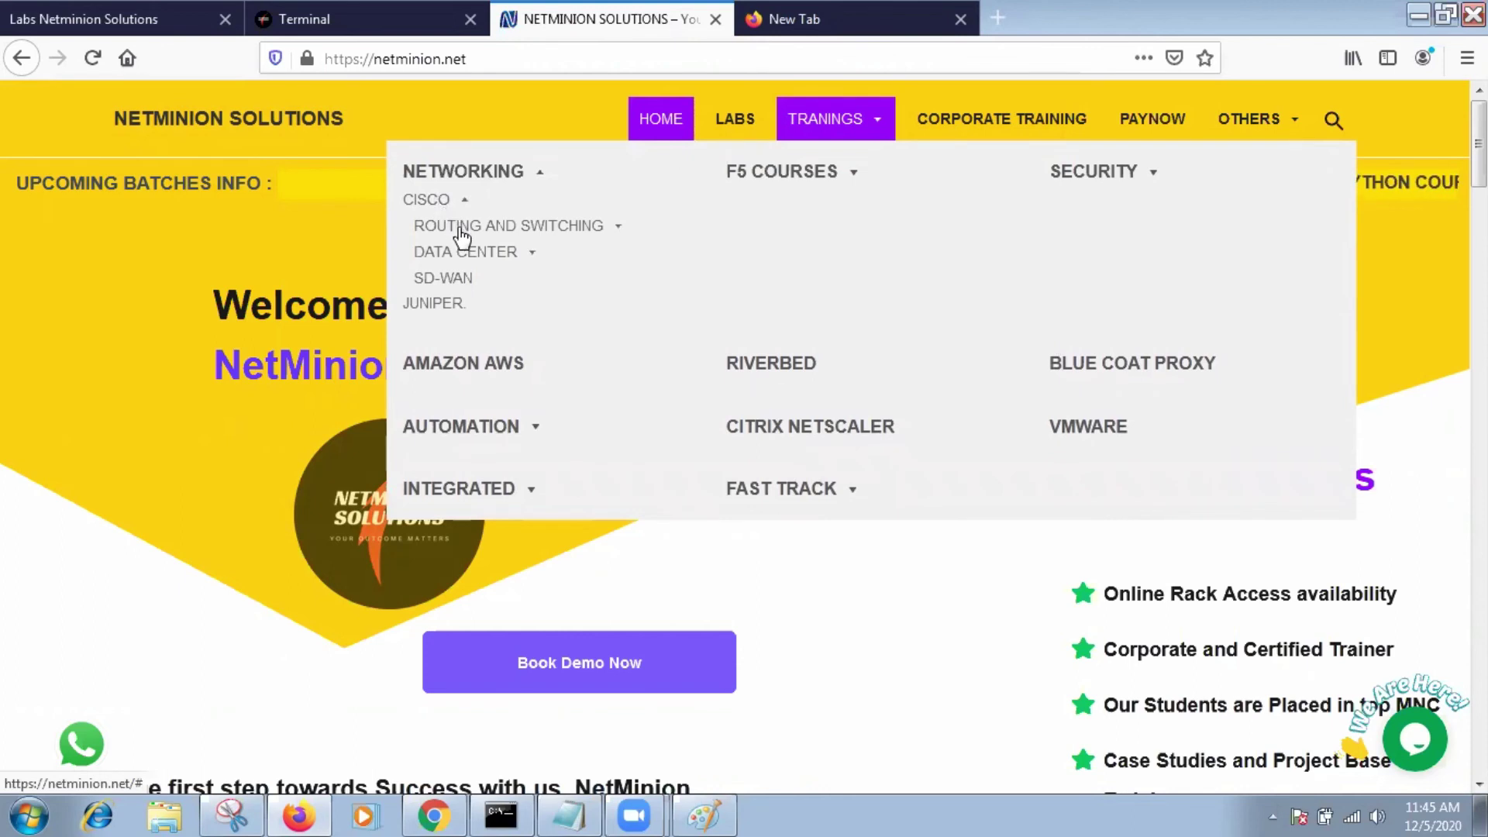
left_click(466, 258)
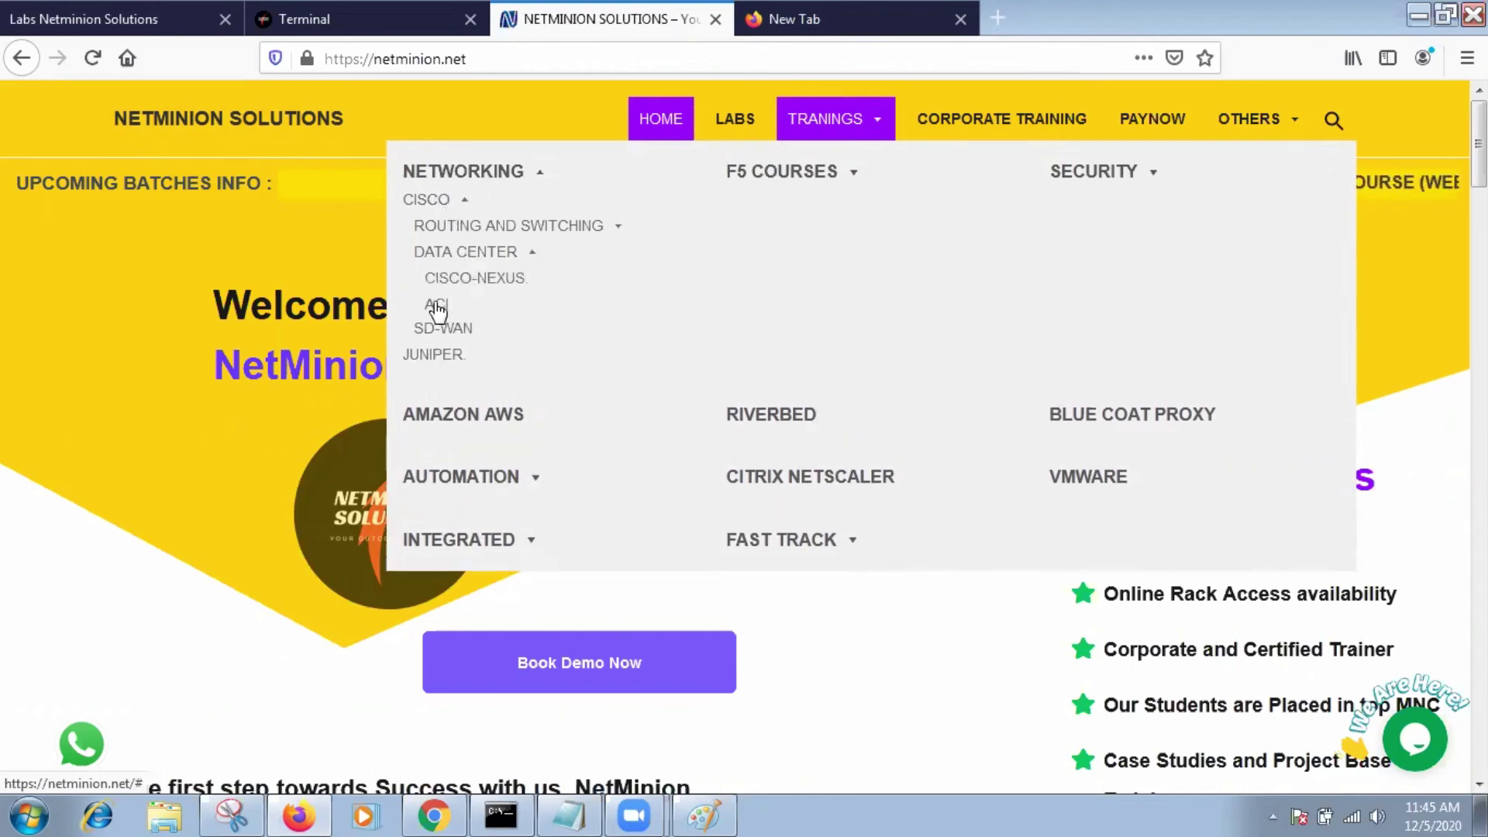
left_click(436, 309)
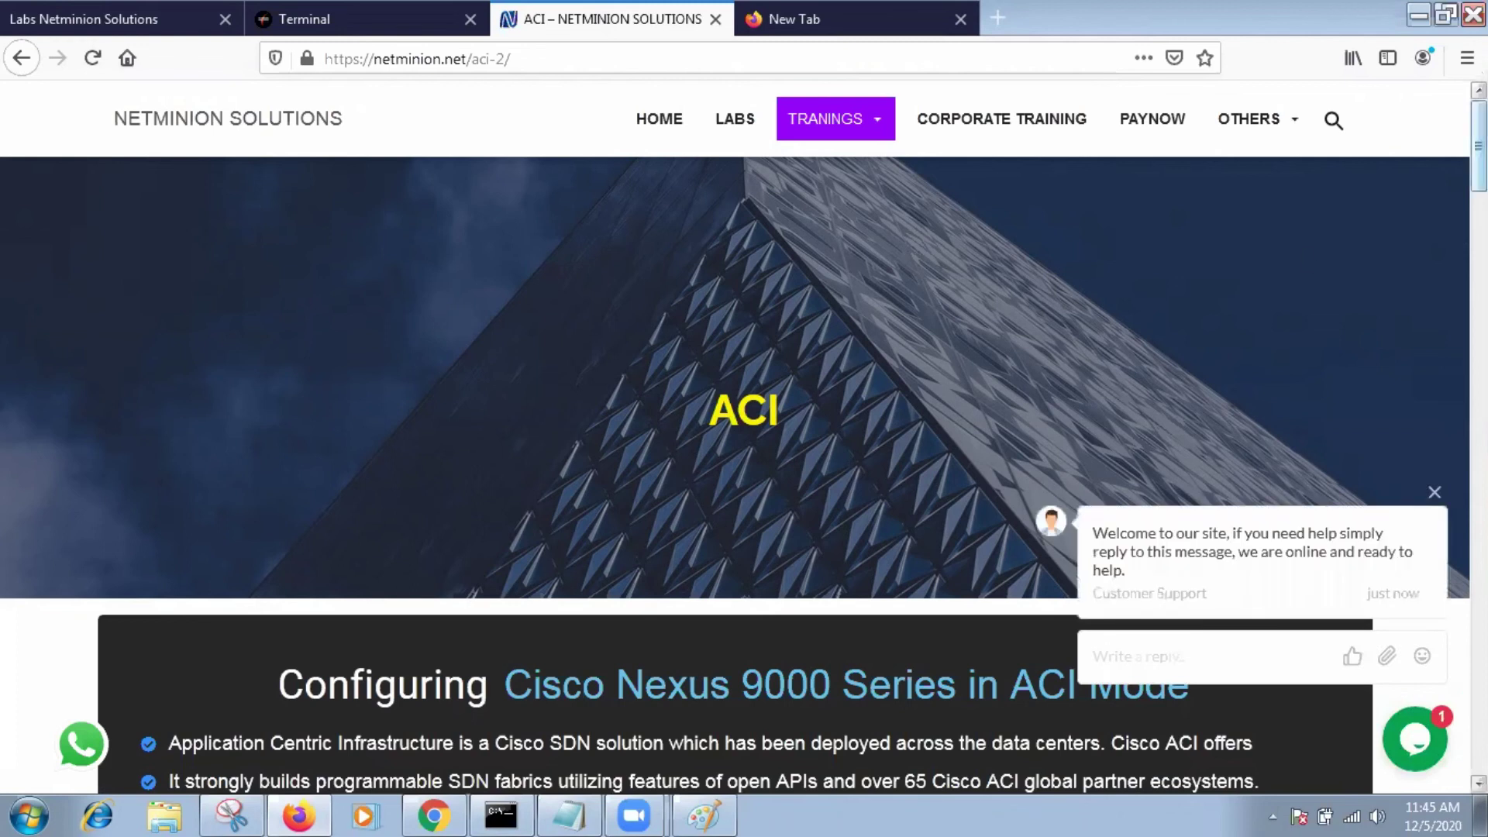
Scroll the ACI page past Requirements, What you will learn and Instructor Profile to Course Content.
scroll(744, 418, "down", 3)
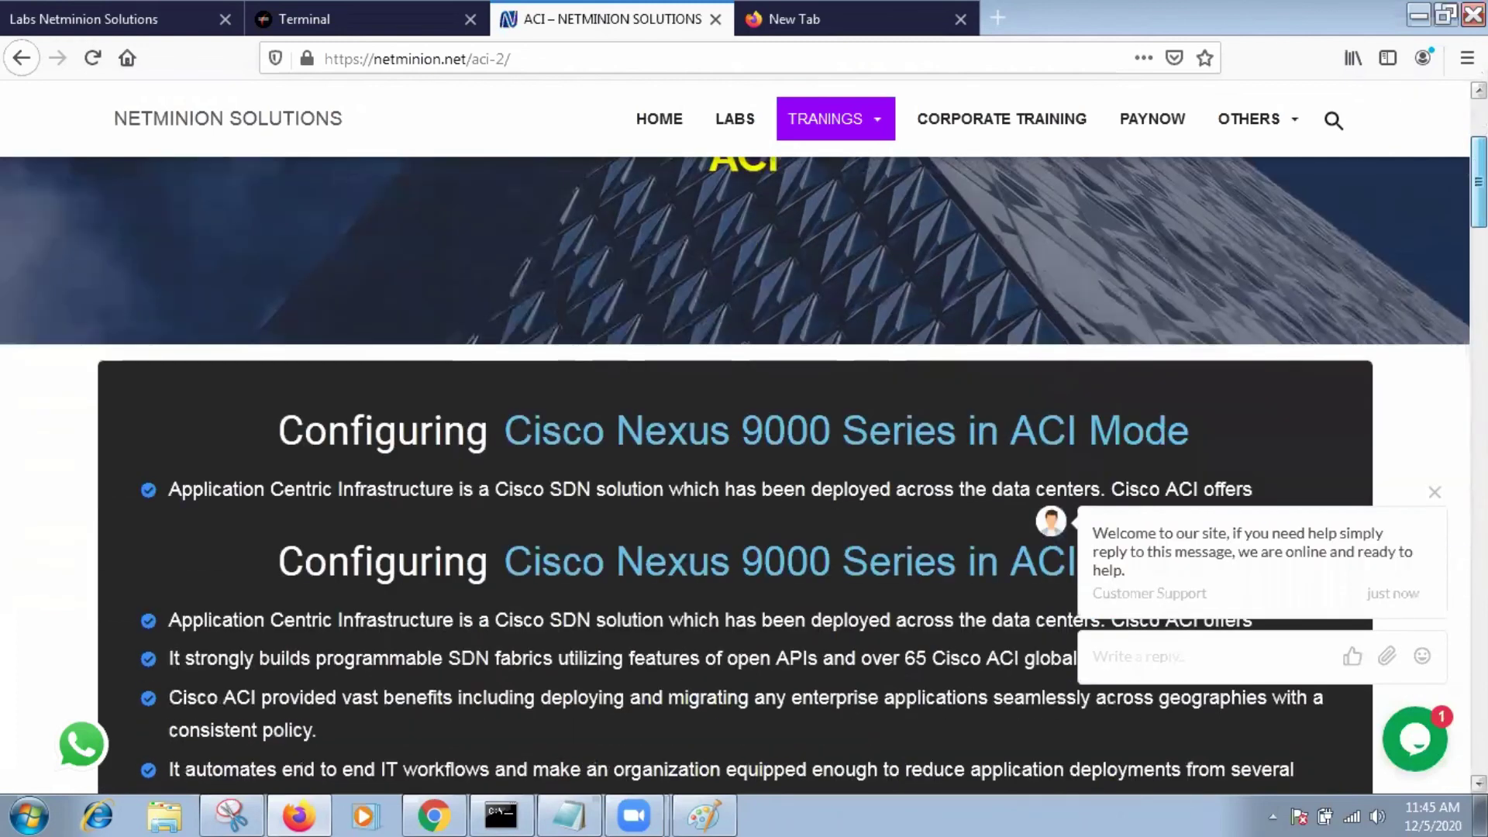
scroll(743, 465, "down", 3)
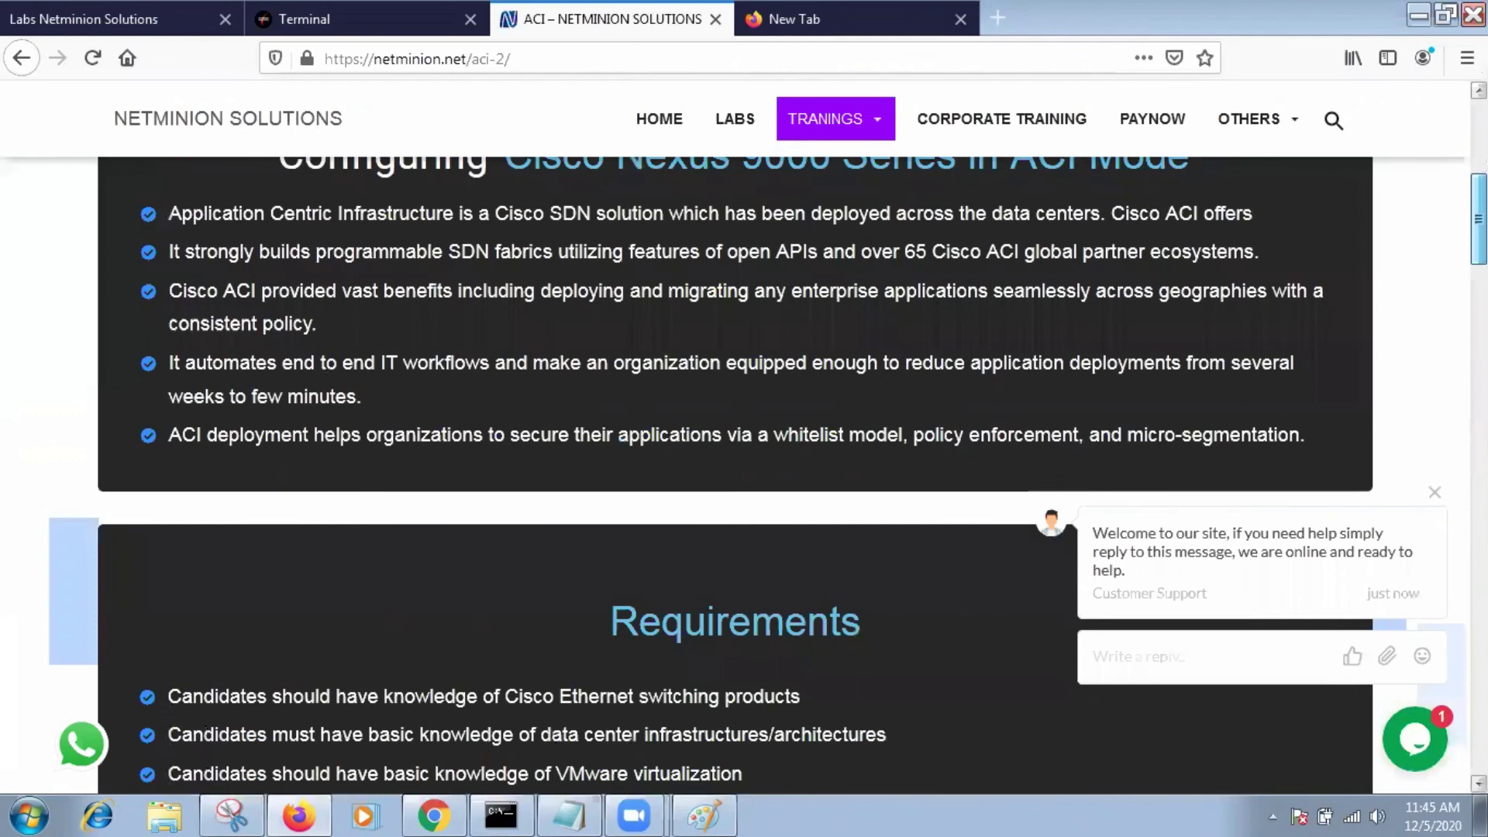
scroll(744, 465, "down", 10)
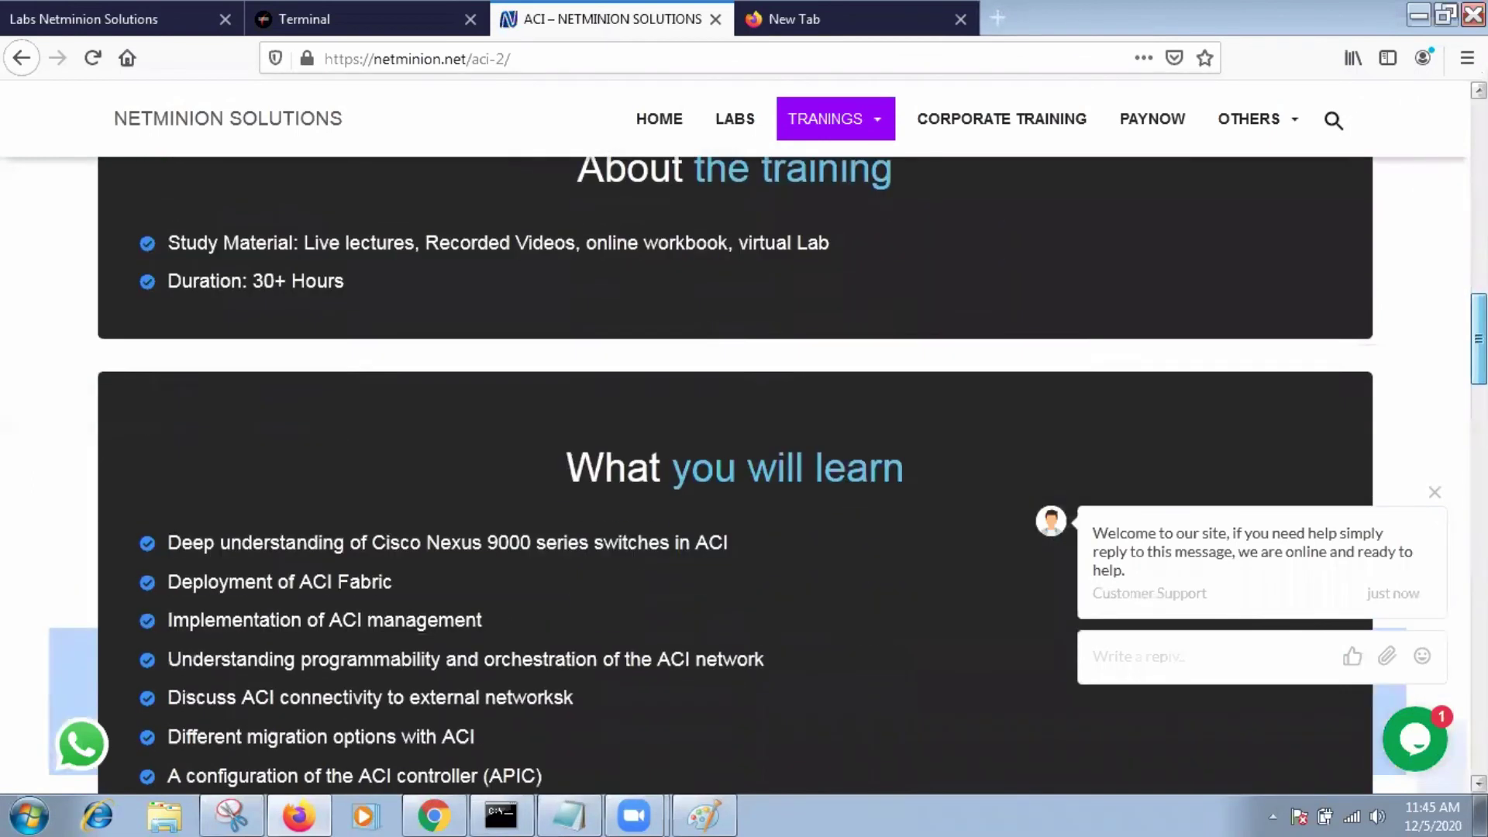
scroll(744, 465, "down", 2)
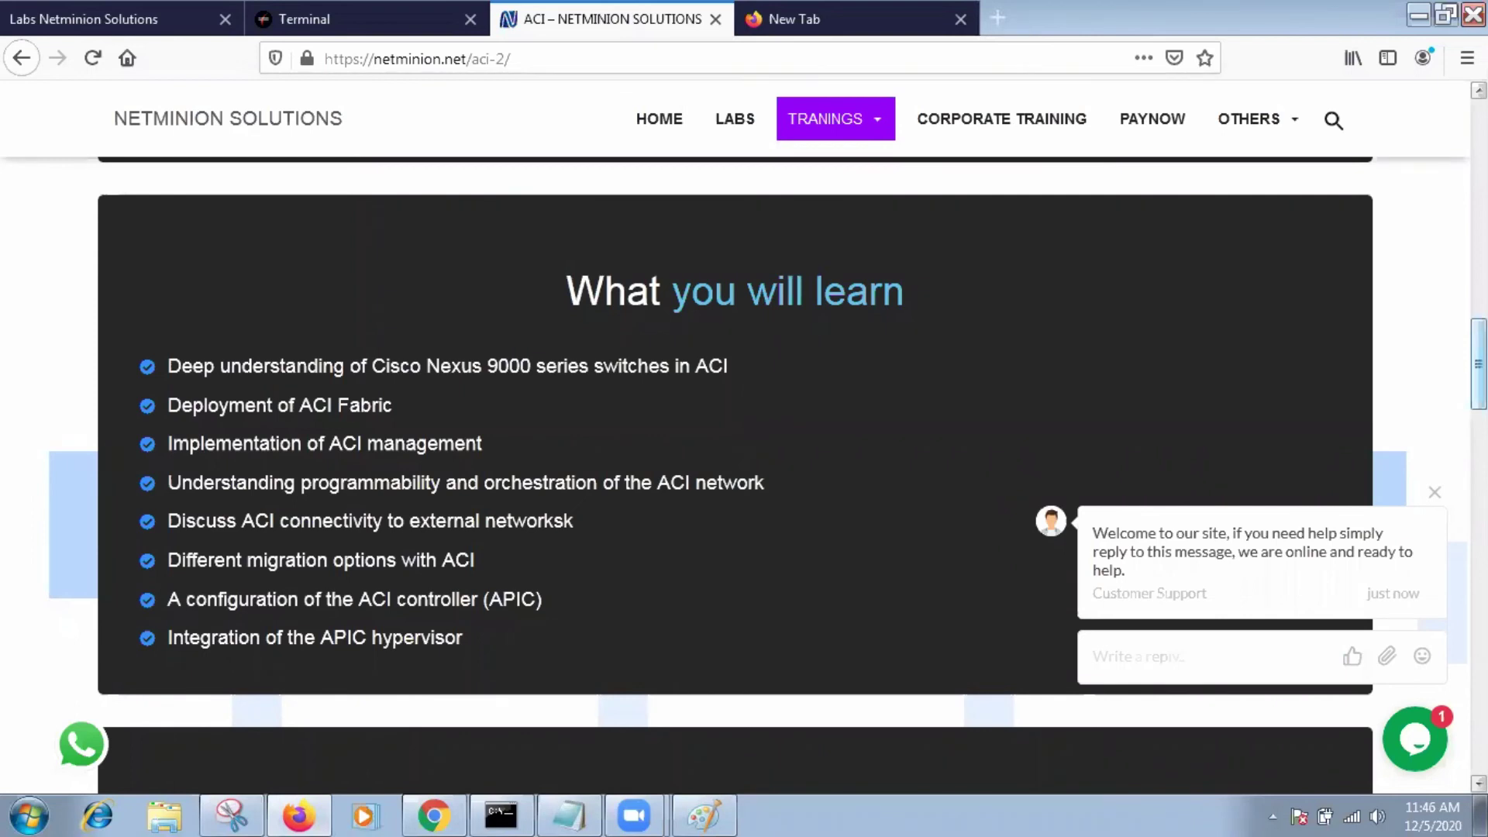
scroll(744, 475, "down", 3)
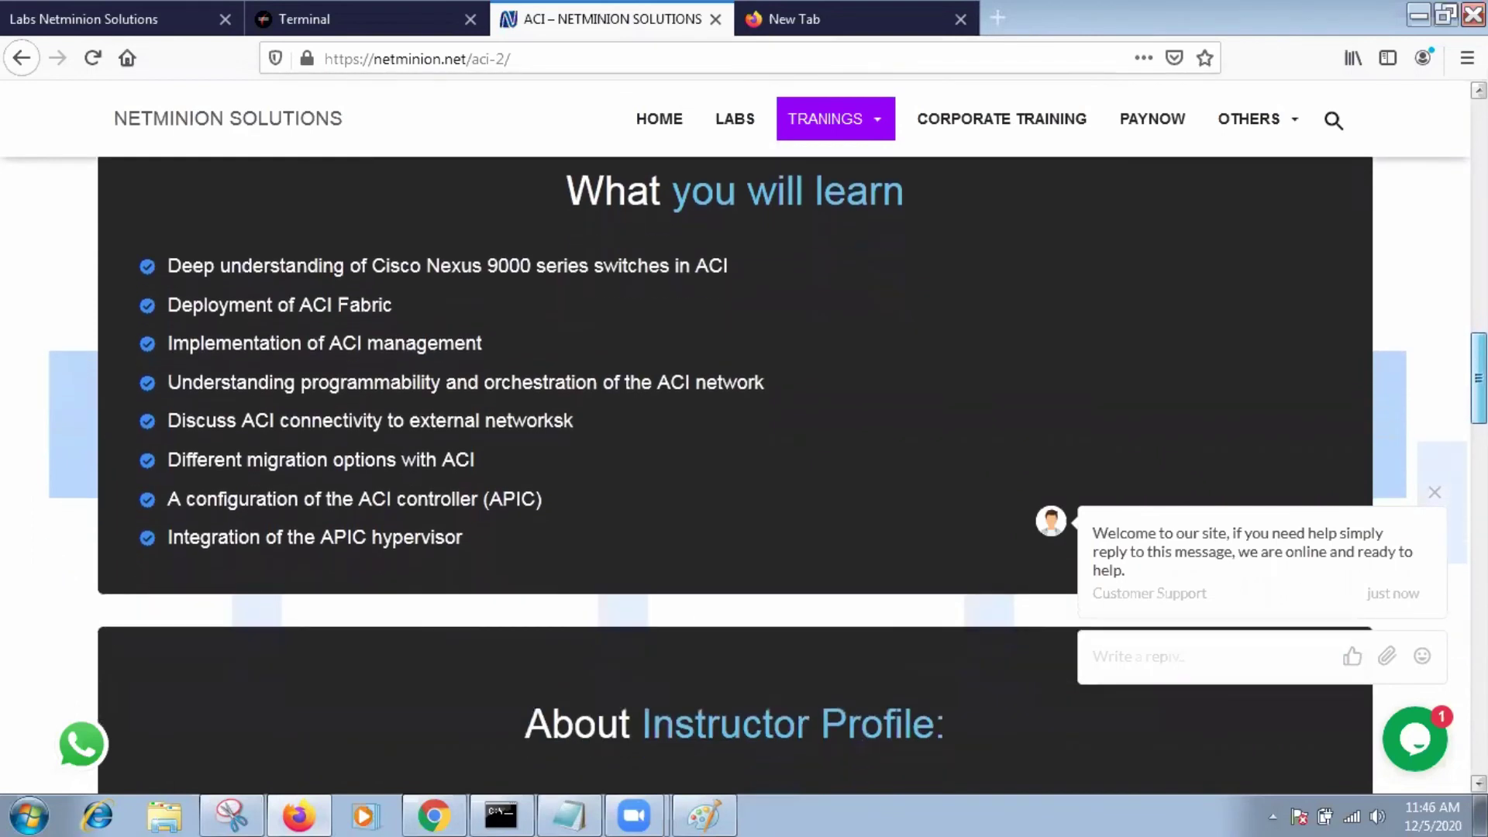
scroll(744, 475, "down", 4)
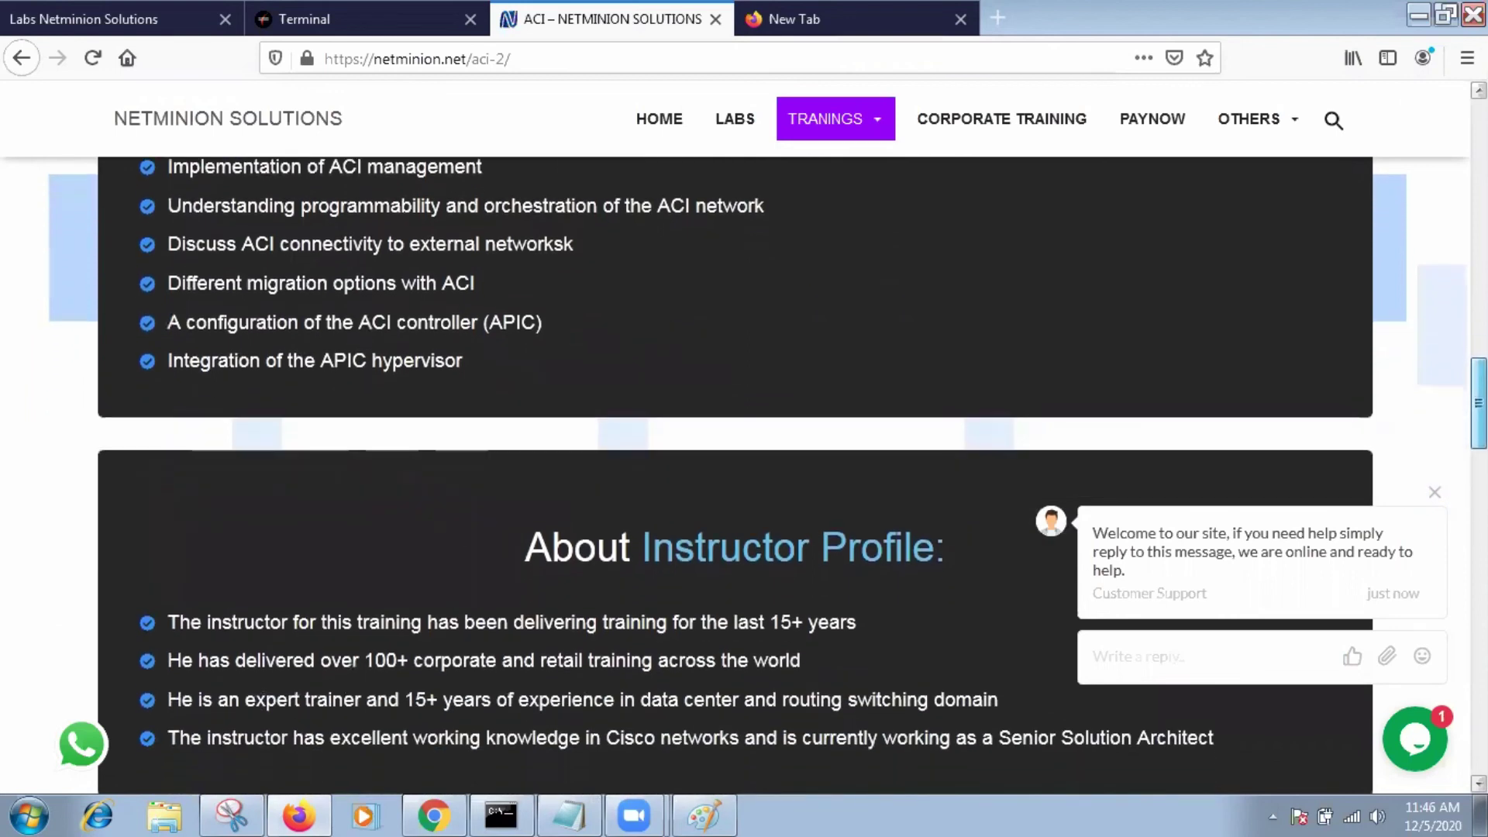
scroll(744, 475, "down", 1)
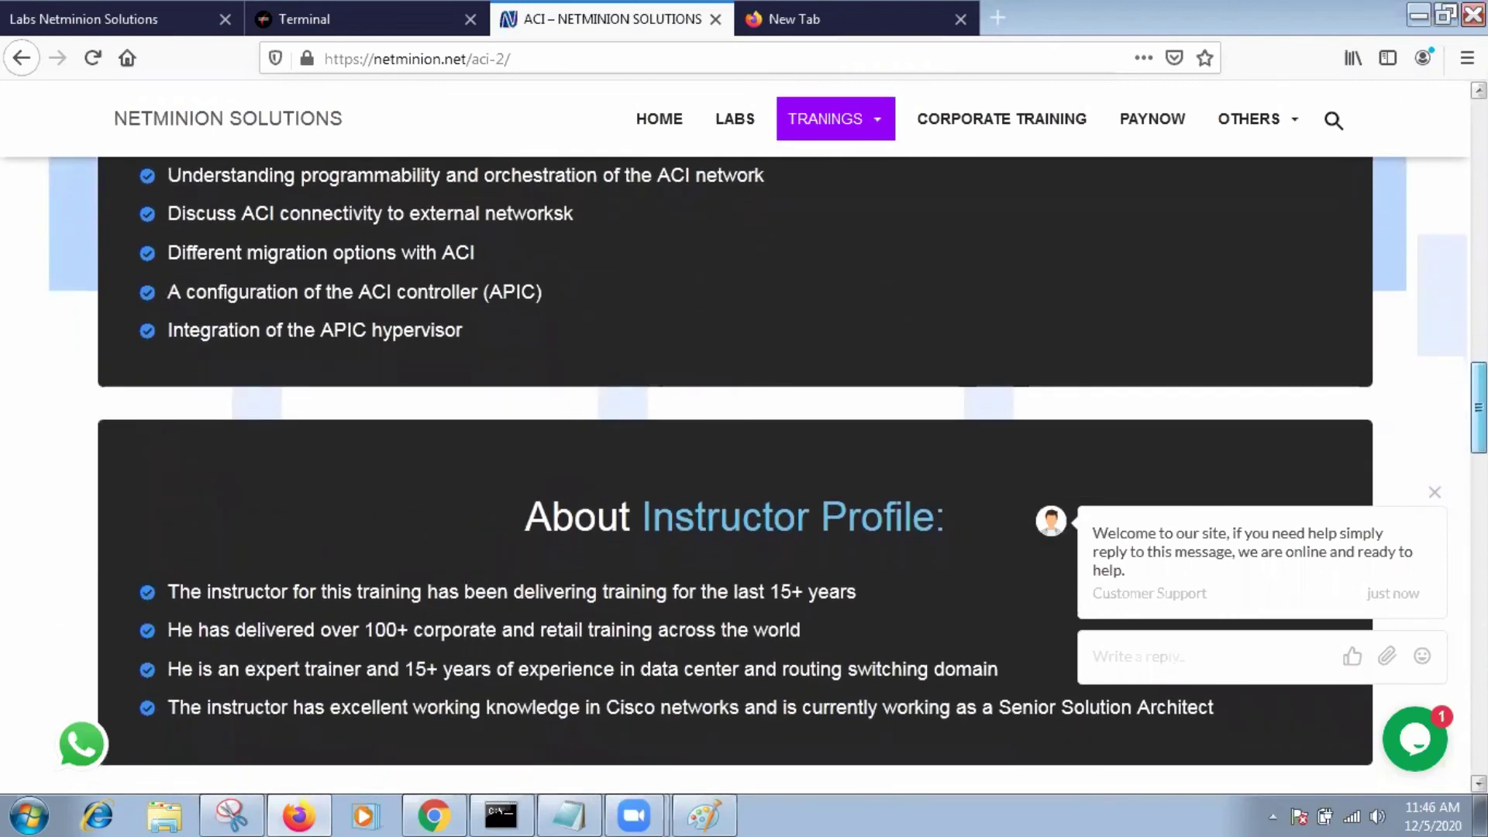
scroll(744, 475, "down", 3)
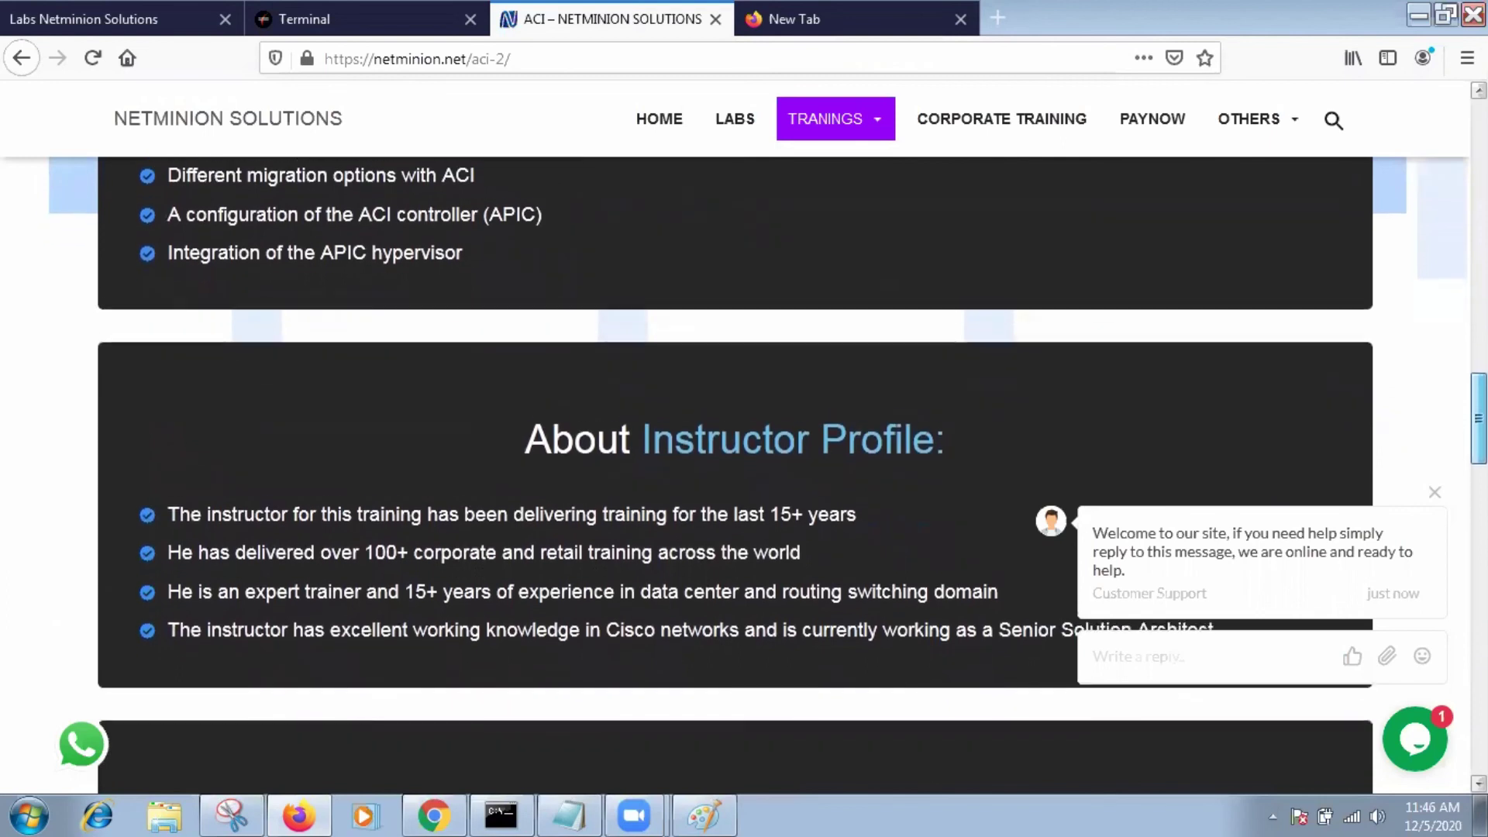
scroll(743, 475, "down", 3)
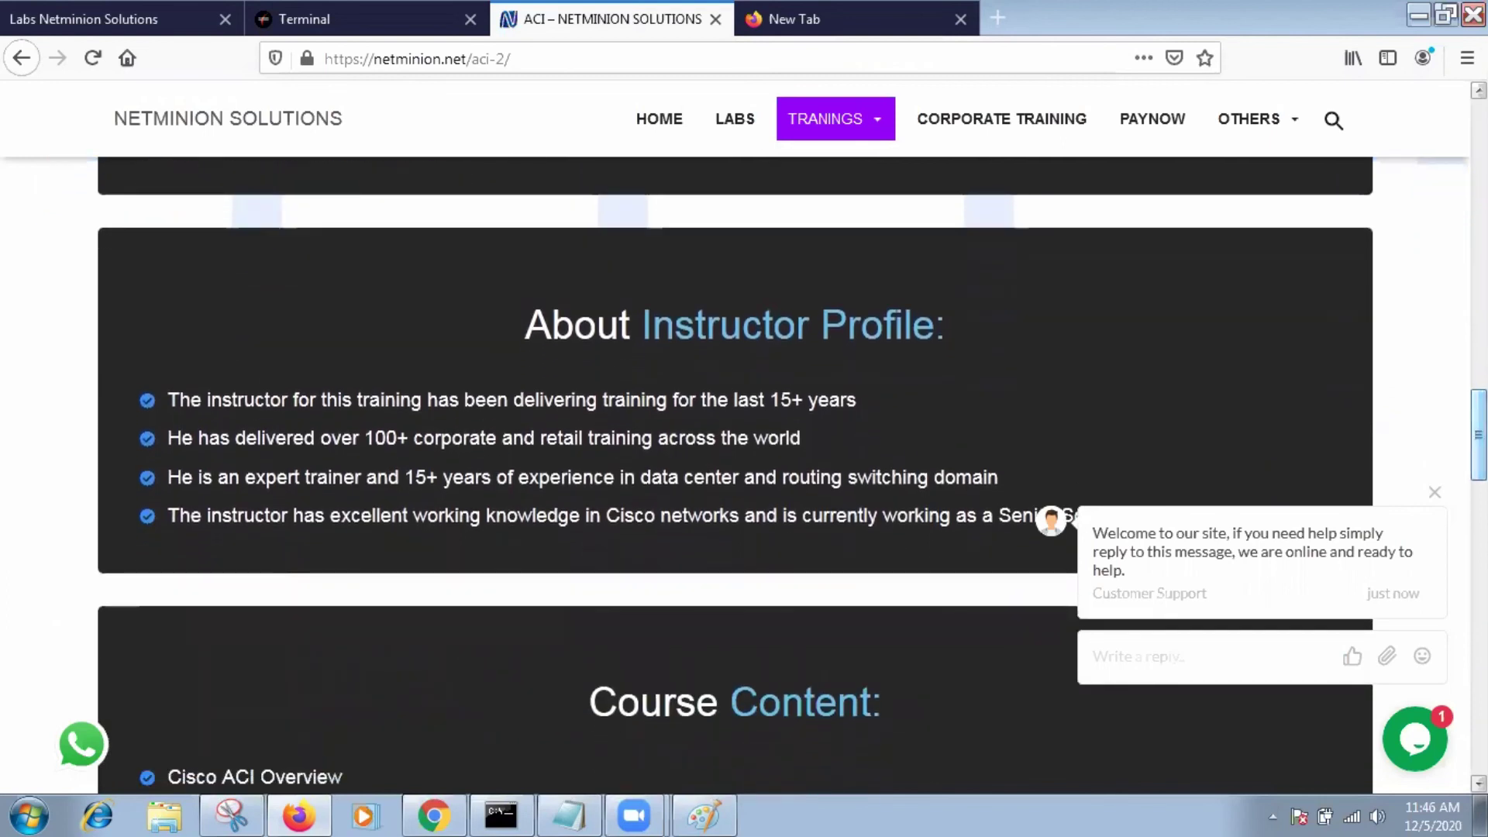
scroll(744, 475, "down", 5)
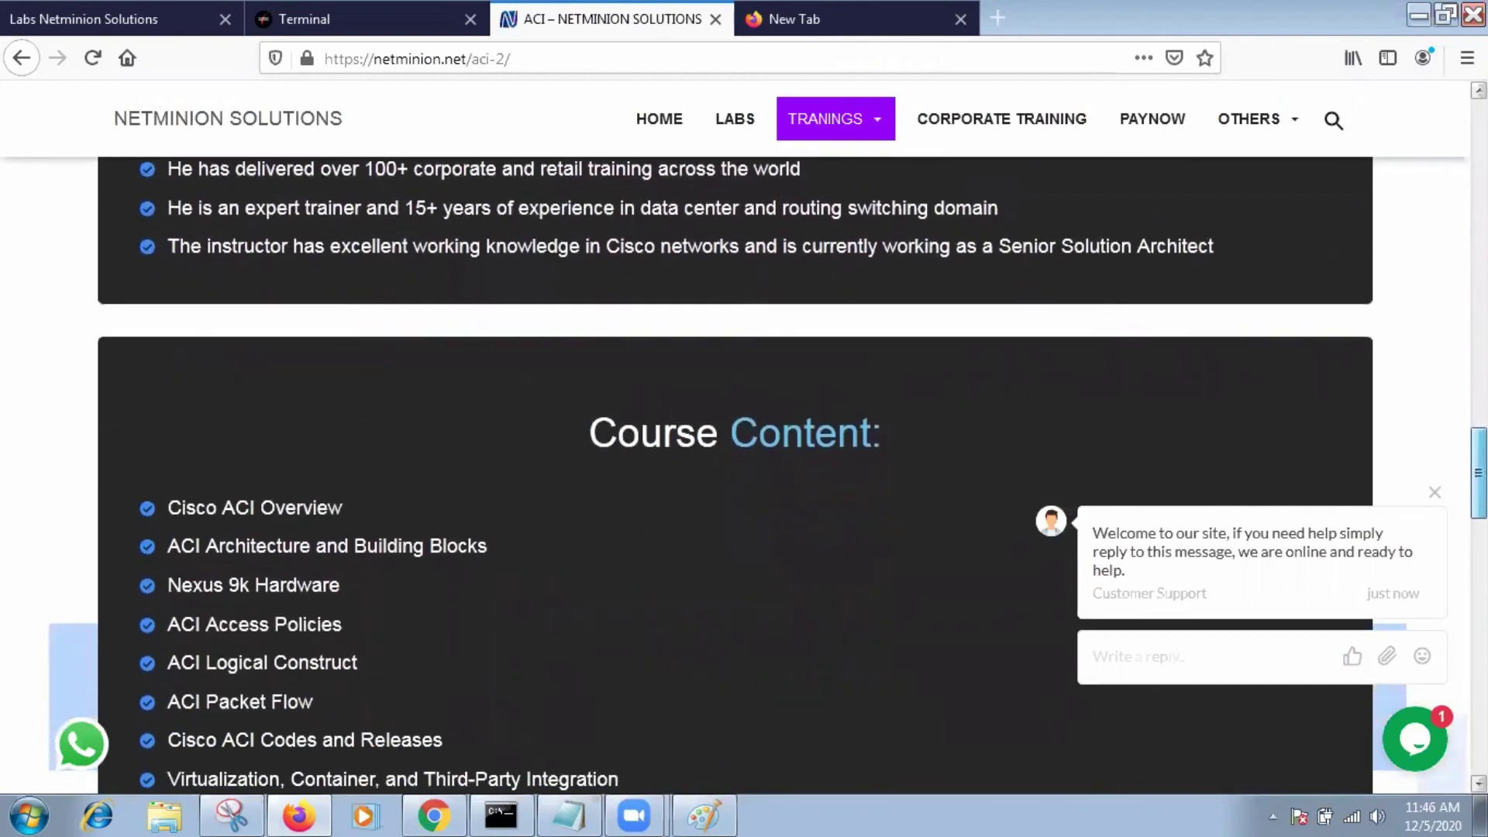
scroll(744, 475, "down", 2)
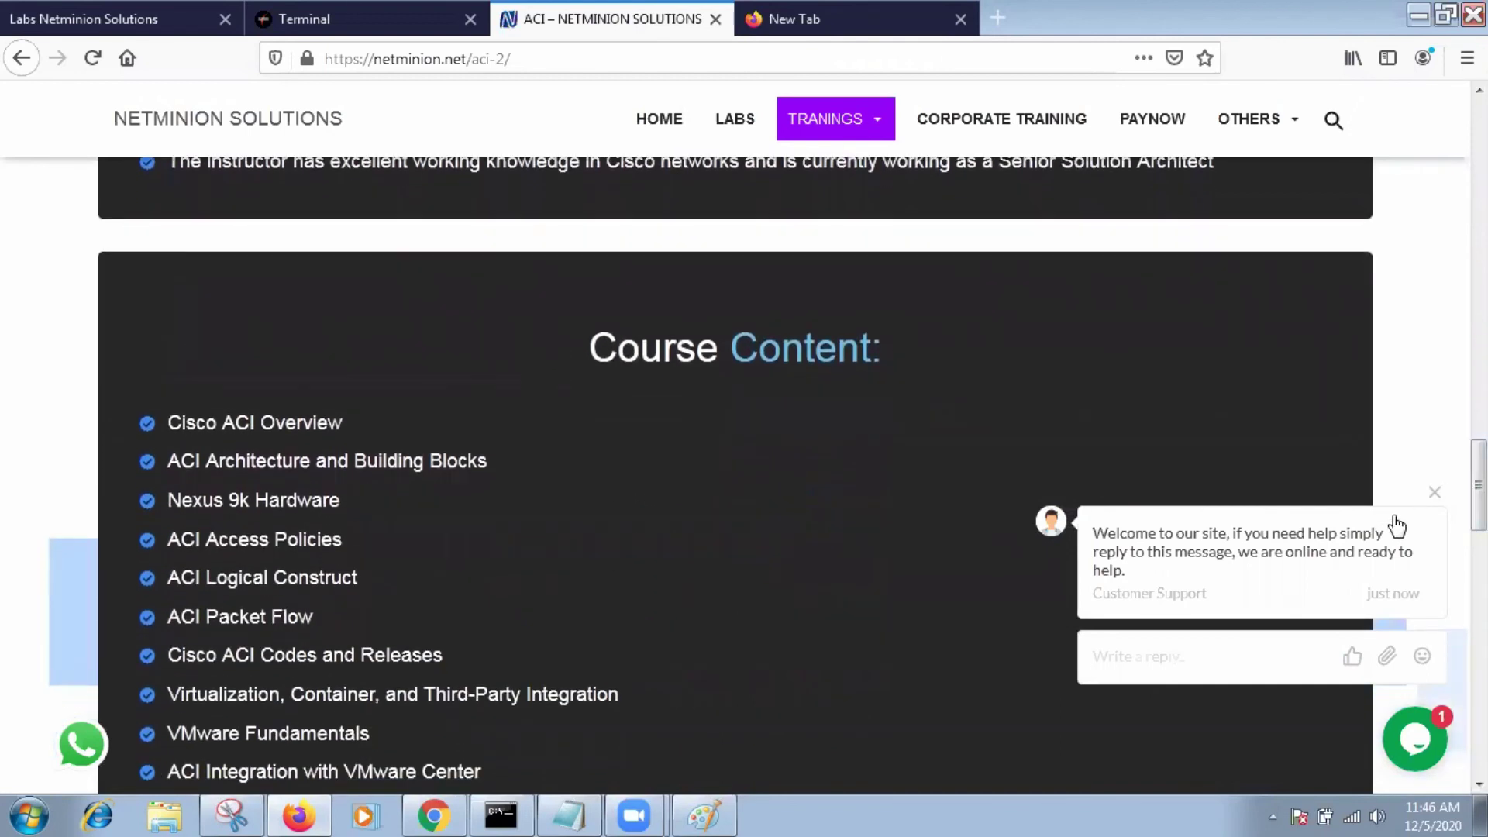
Close the chat popup and scroll Course Content down to Monitoring, Logging, and Fault Management, then back up.
left_click(1435, 493)
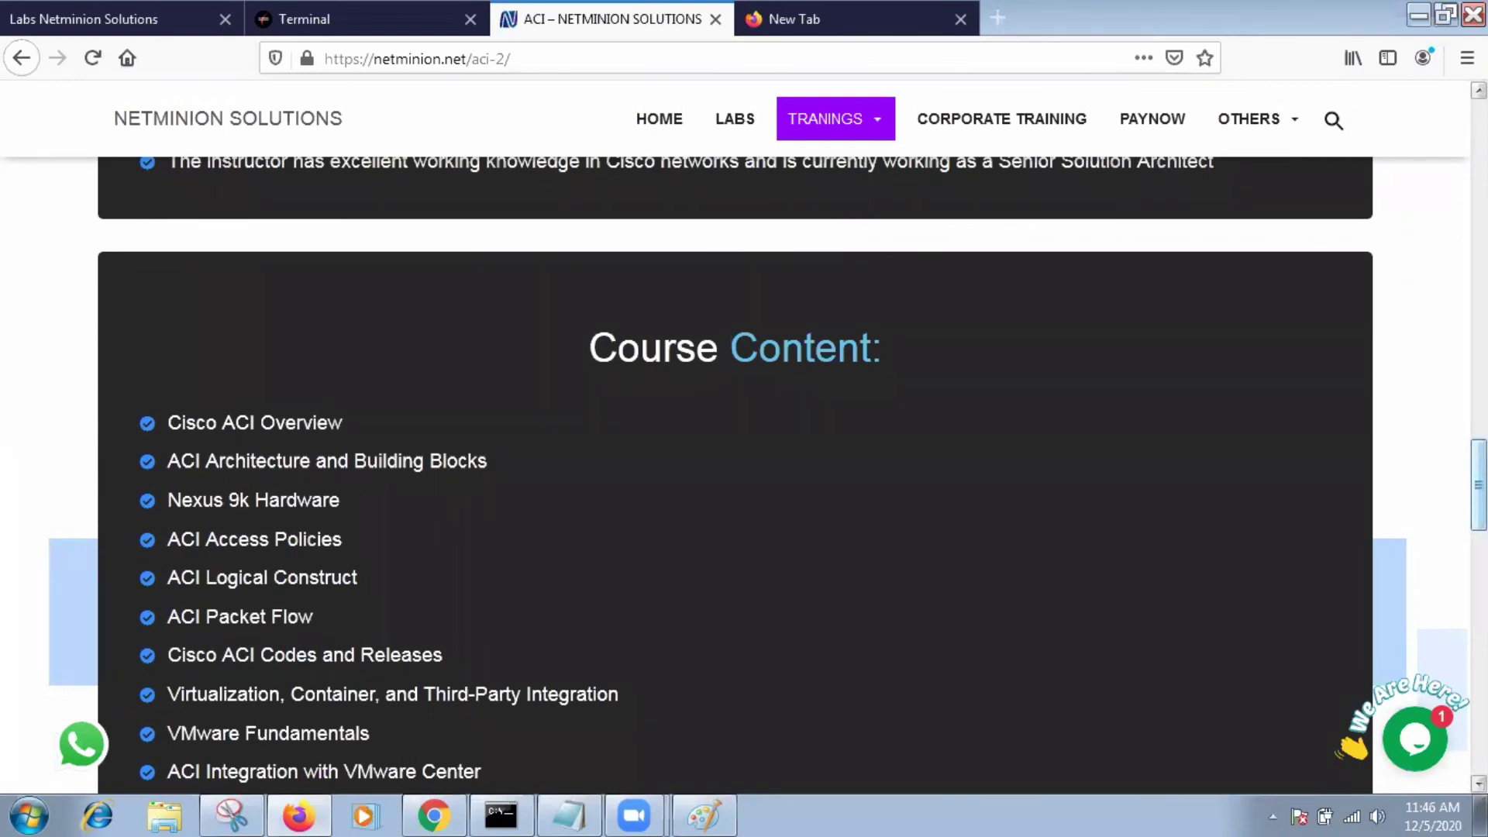
scroll(744, 464, "down", 3)
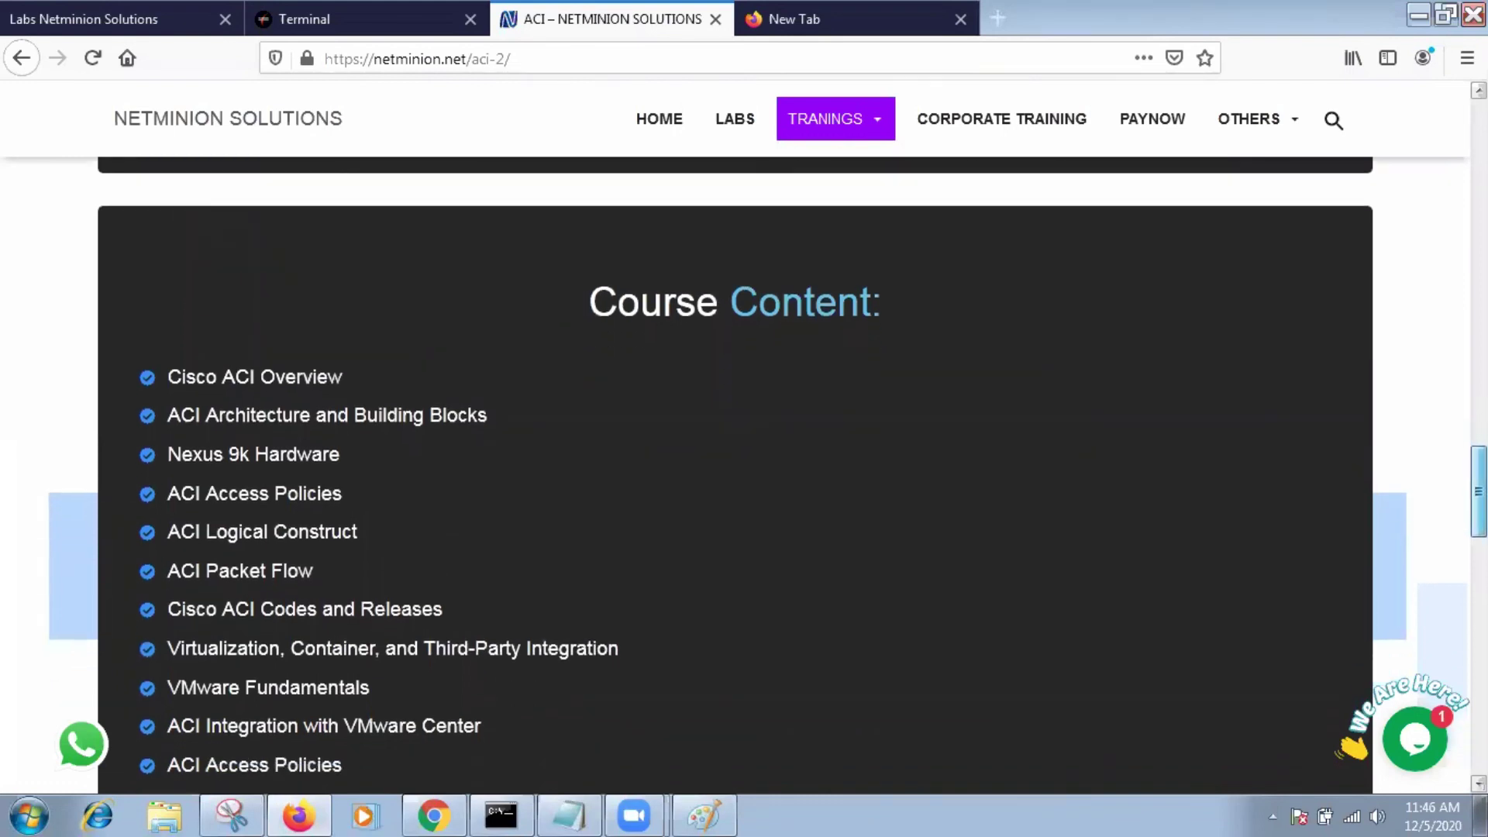
scroll(744, 465, "down", 5)
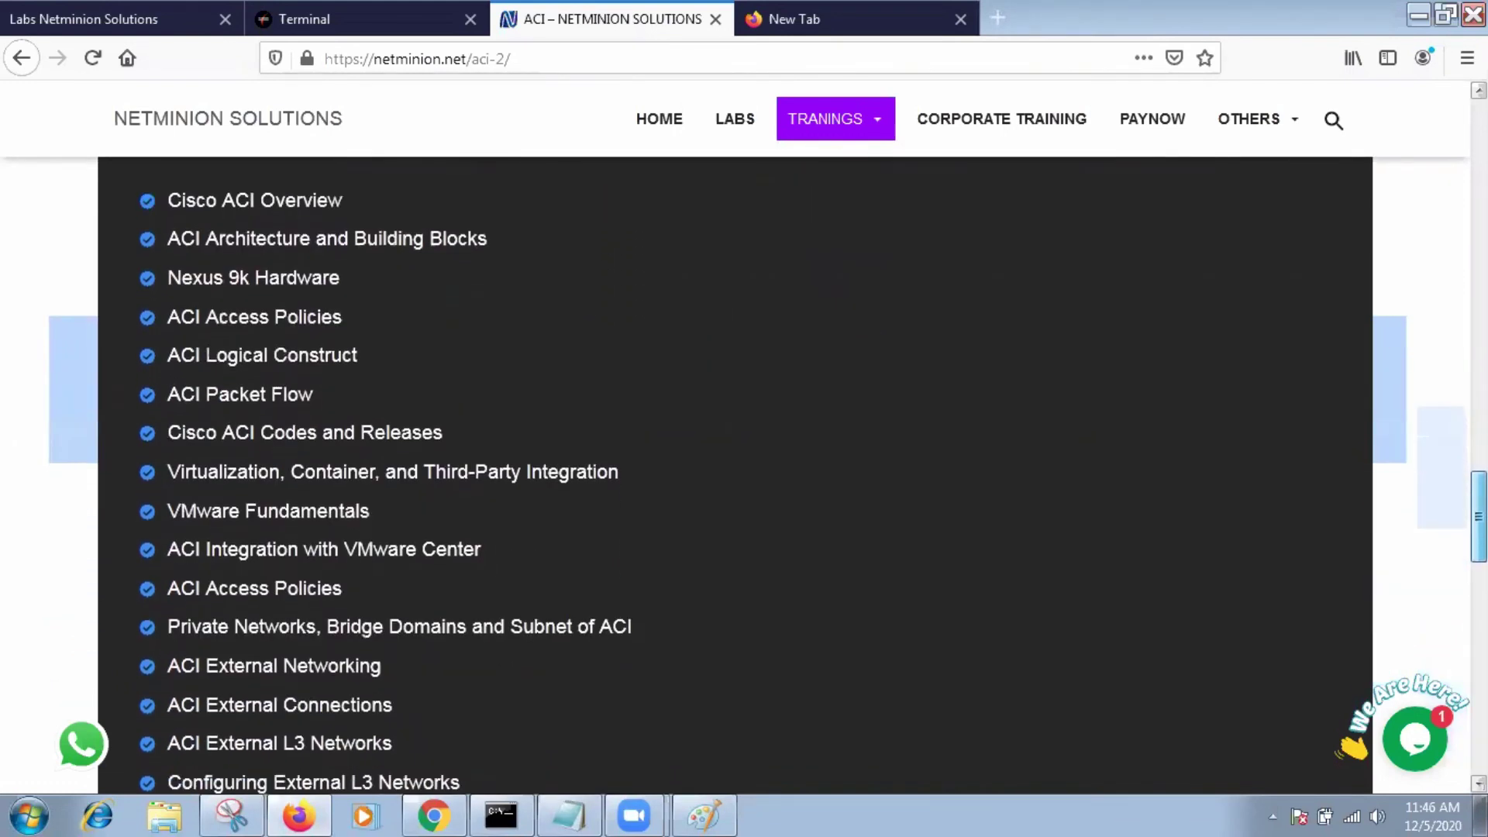
scroll(744, 465, "down", 3)
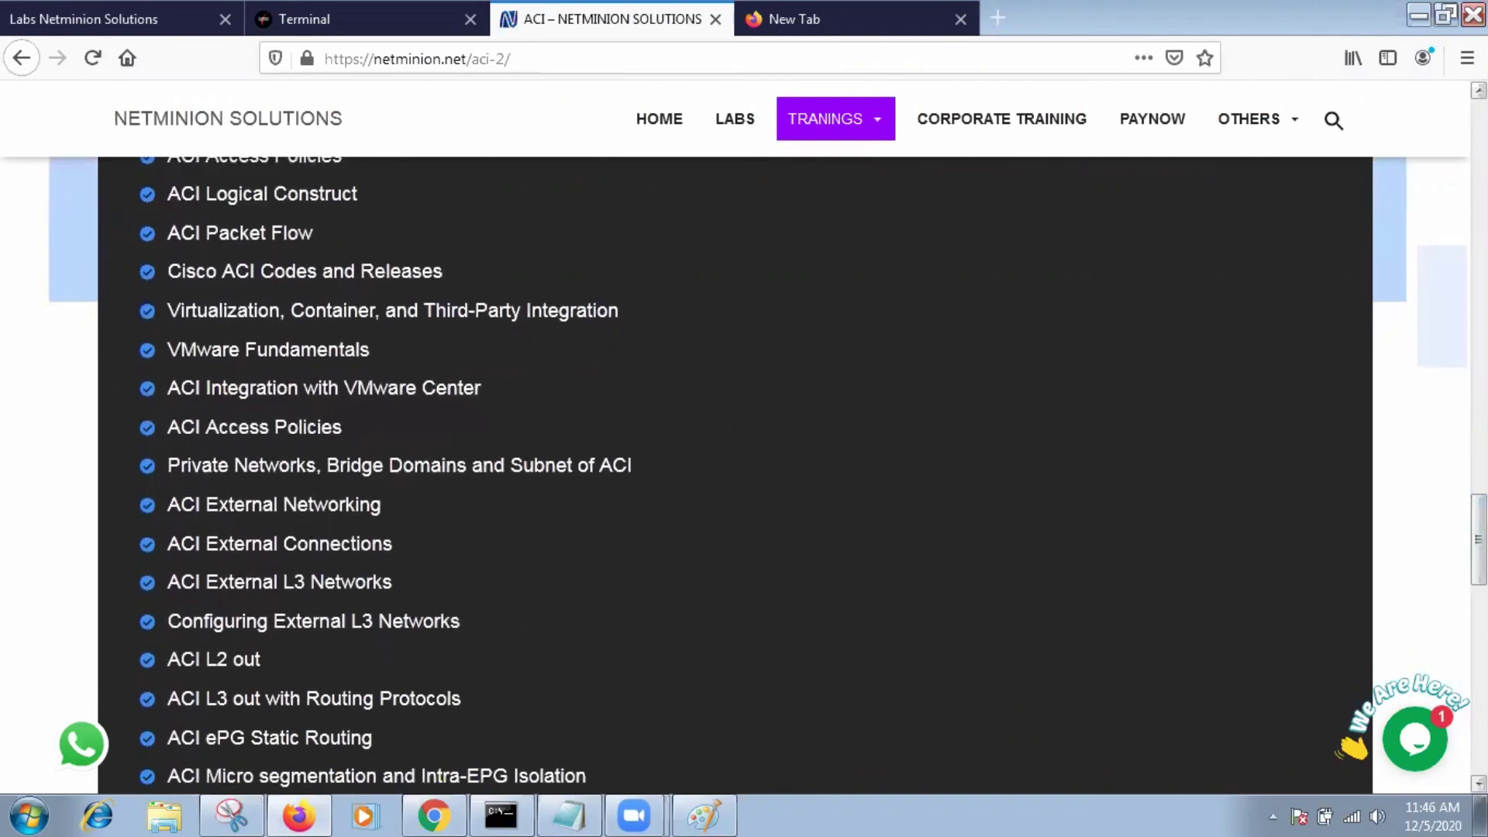
scroll(744, 465, "down", 4)
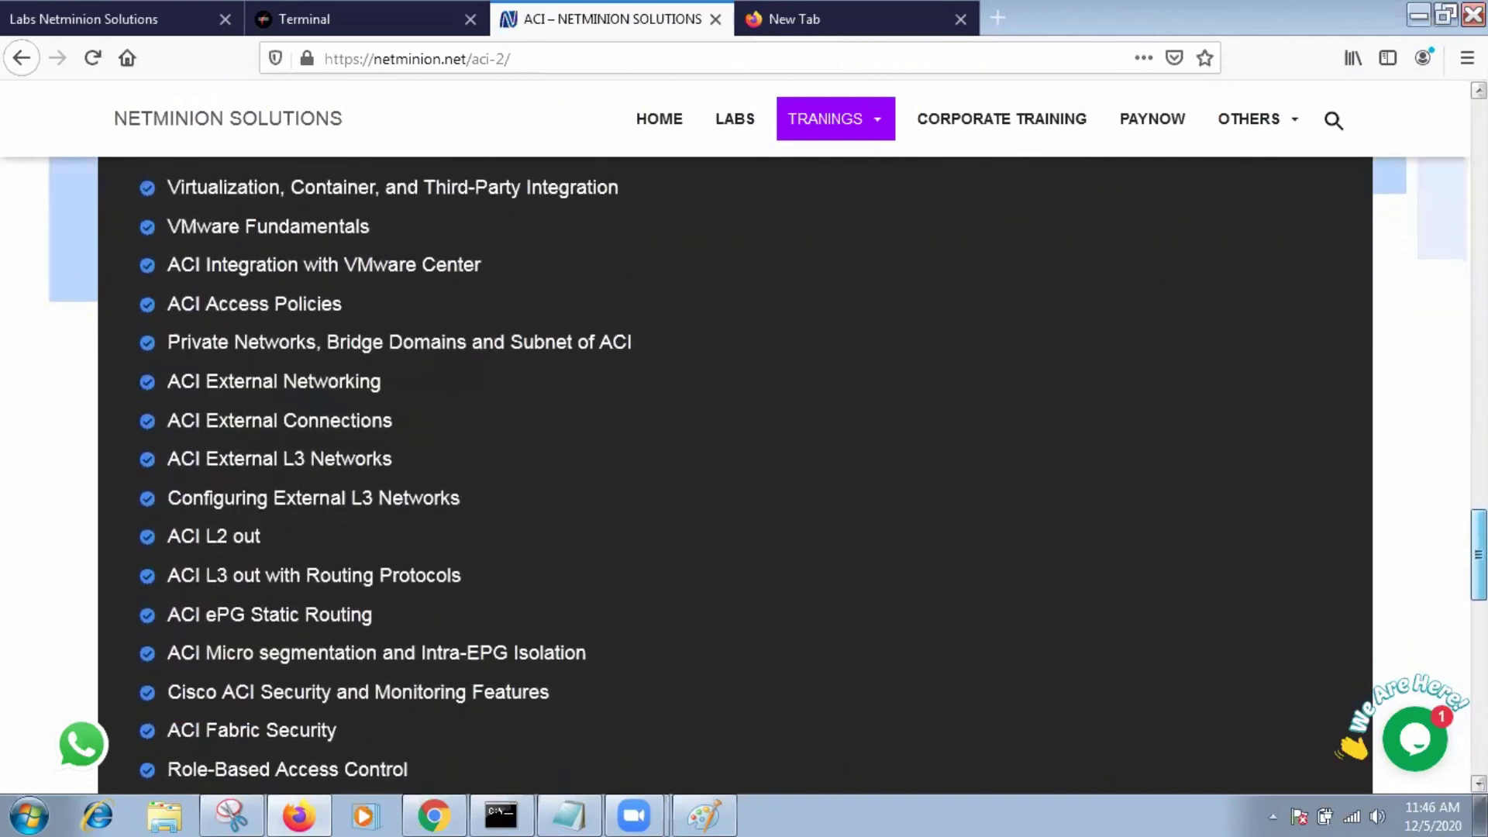
scroll(744, 465, "down", 1)
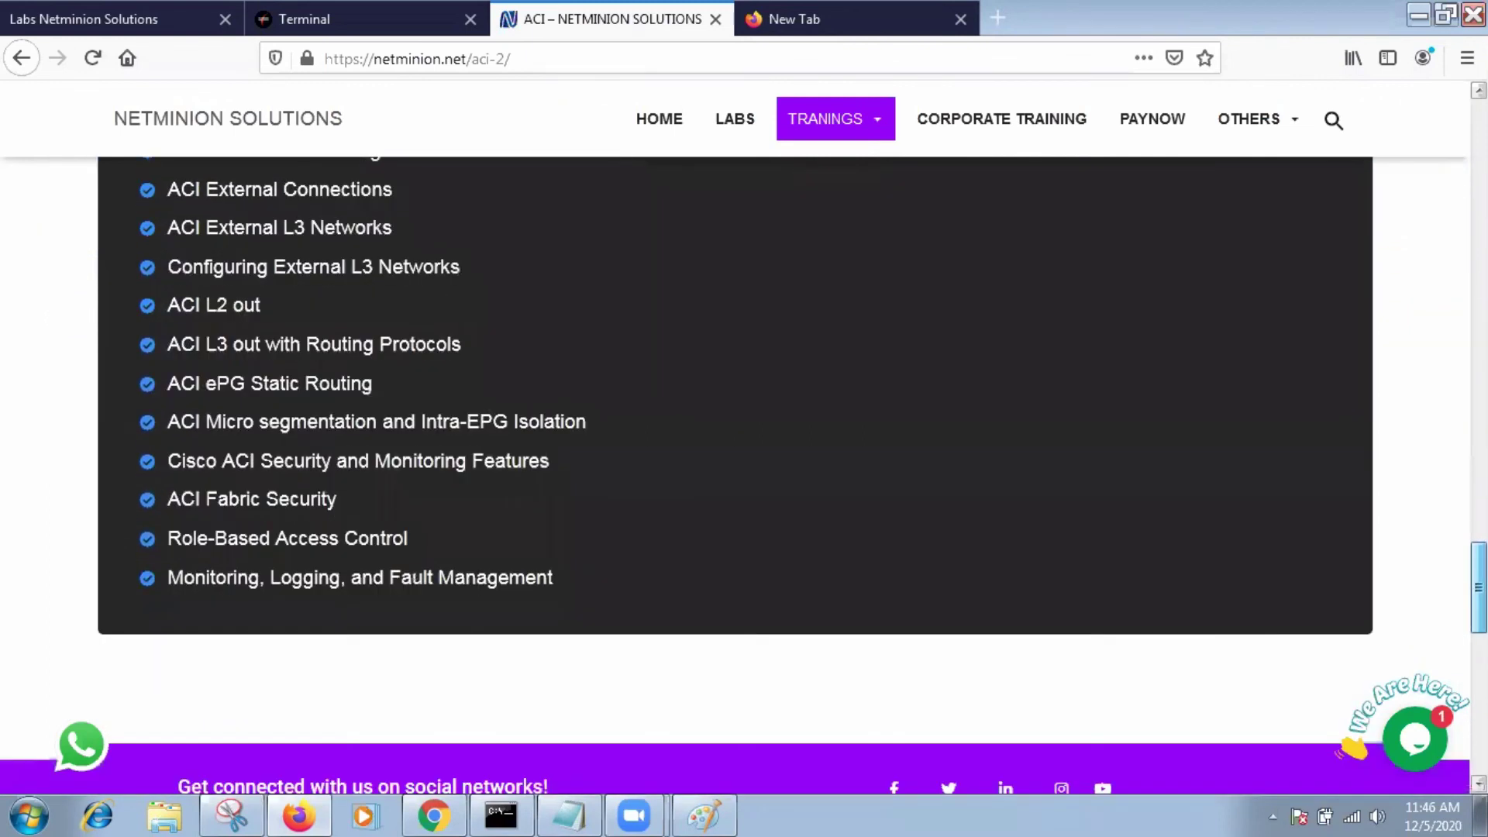
scroll(744, 465, "up", 1)
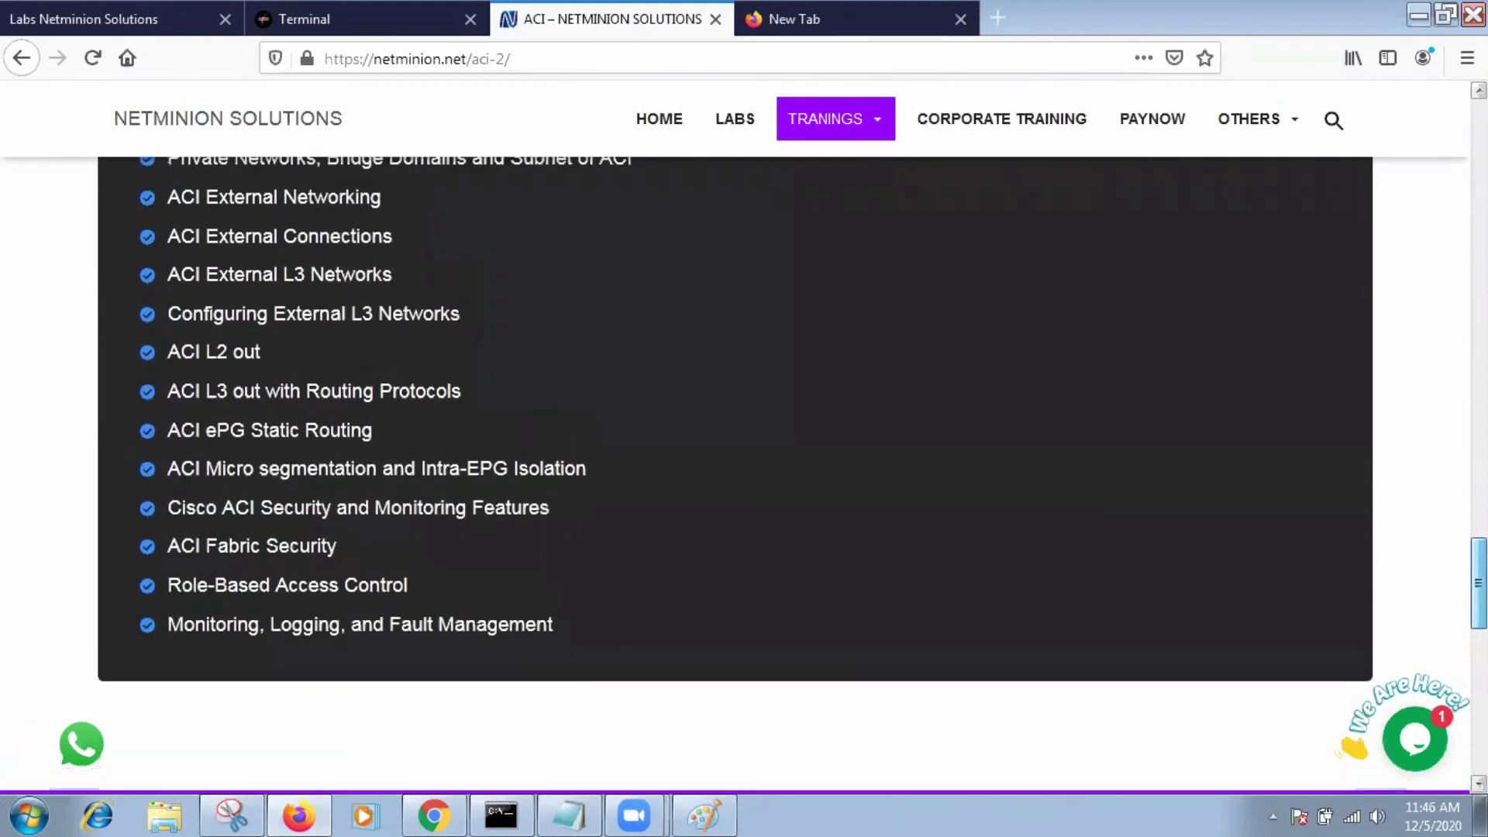
scroll(744, 465, "up", 5)
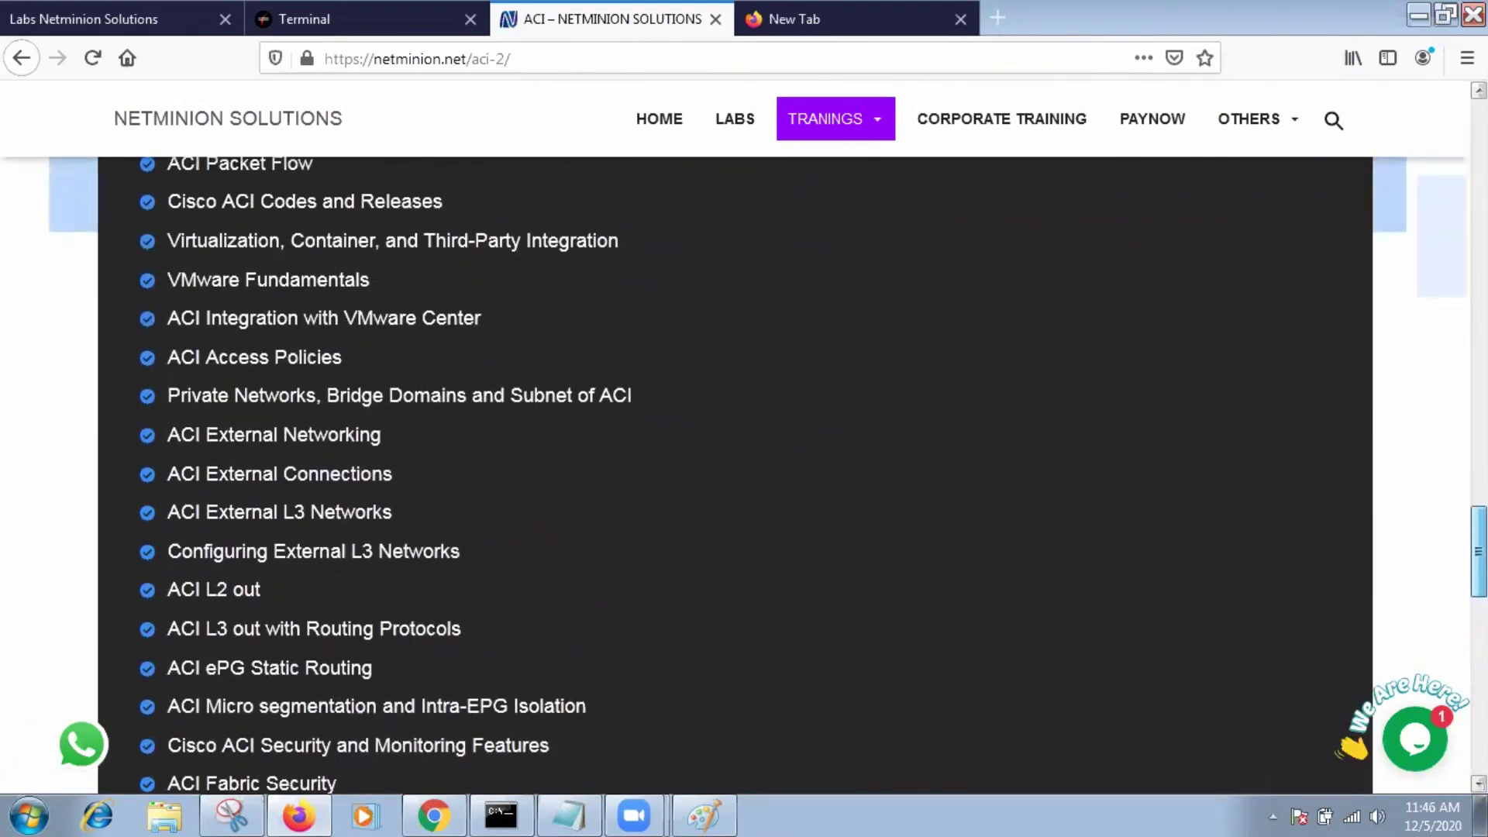
scroll(744, 465, "up", 6)
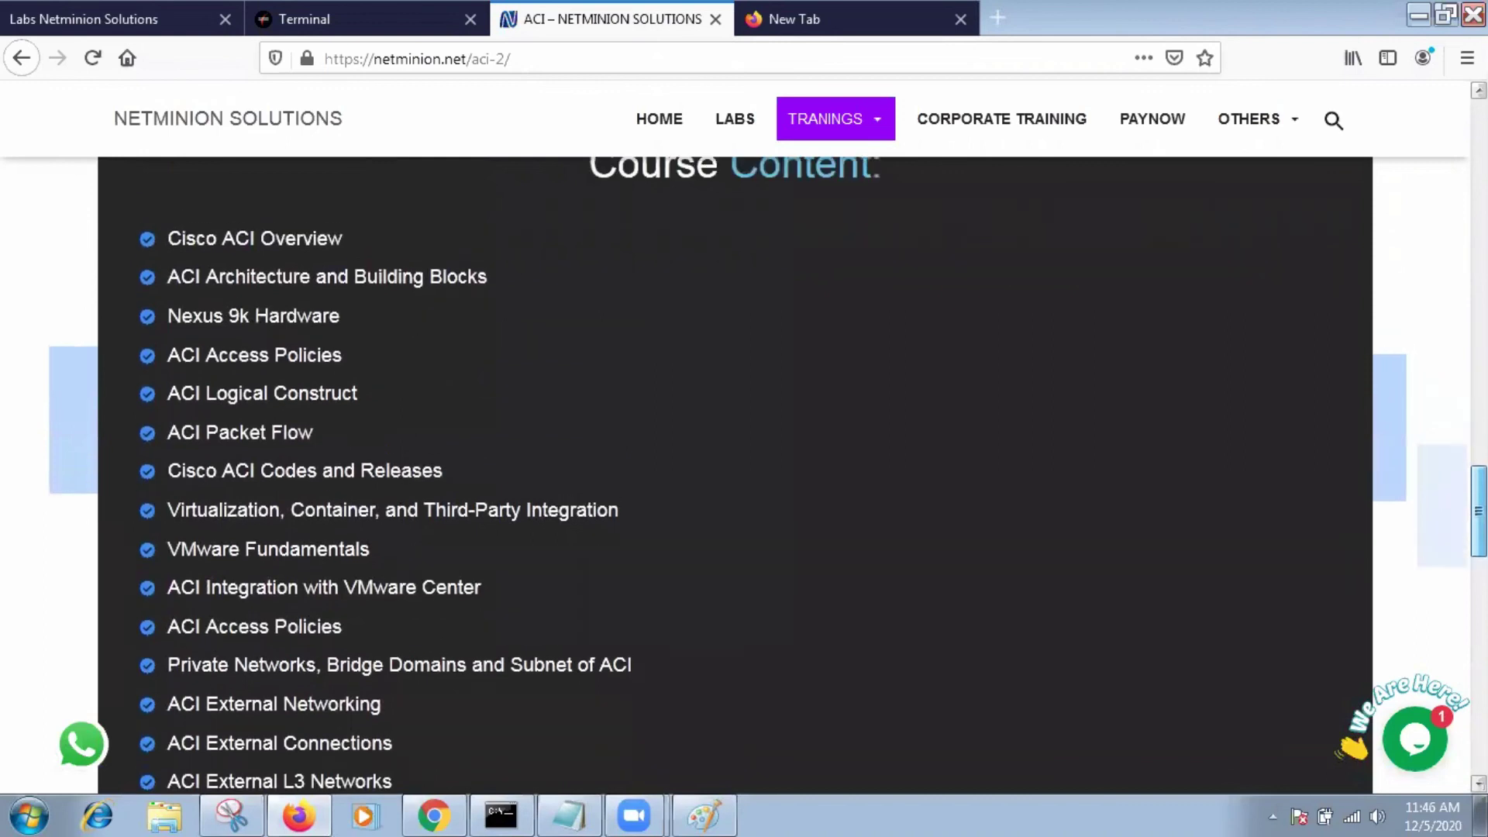